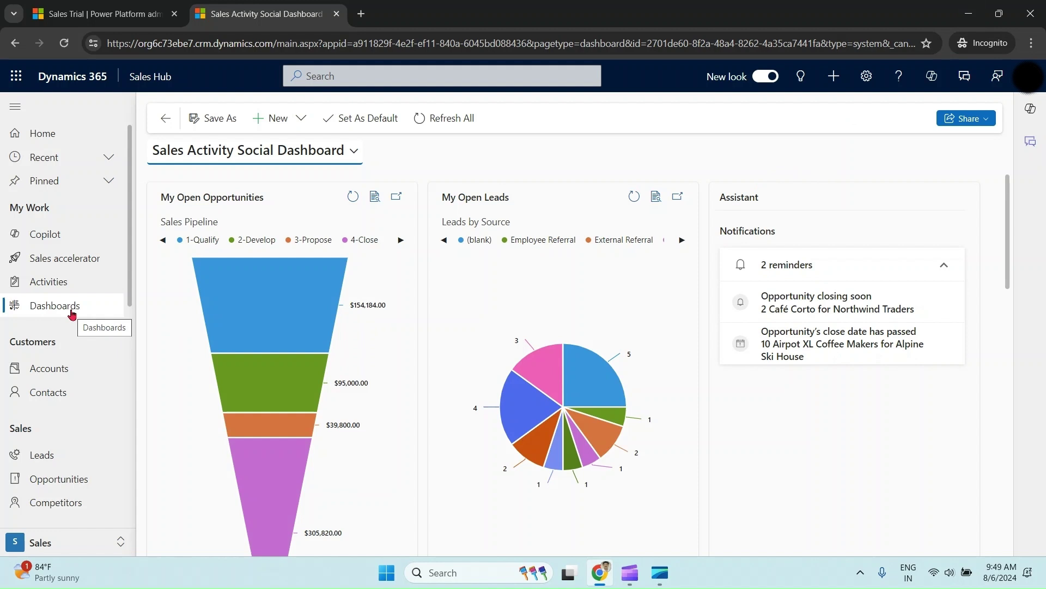
Step: Open the Opportunities Dashboard from the Opportunities list's overflow menu
click(67, 483)
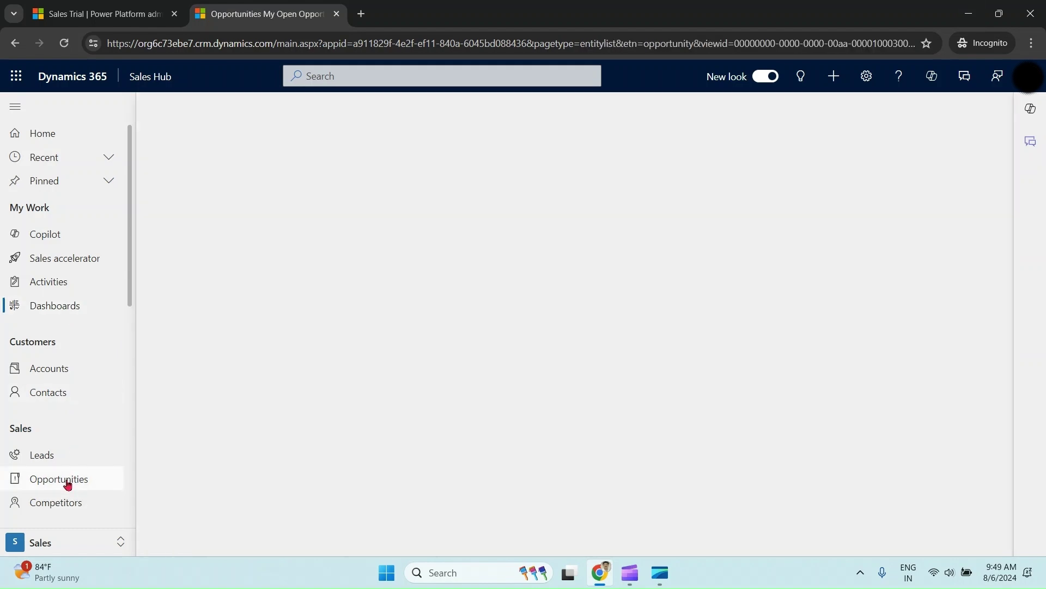
click(852, 120)
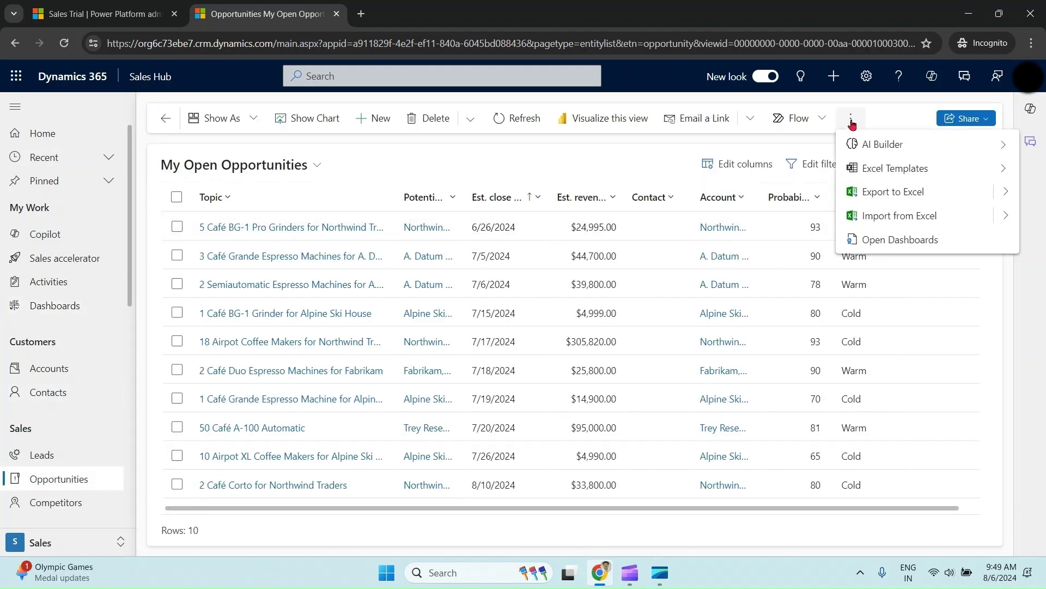
click(897, 238)
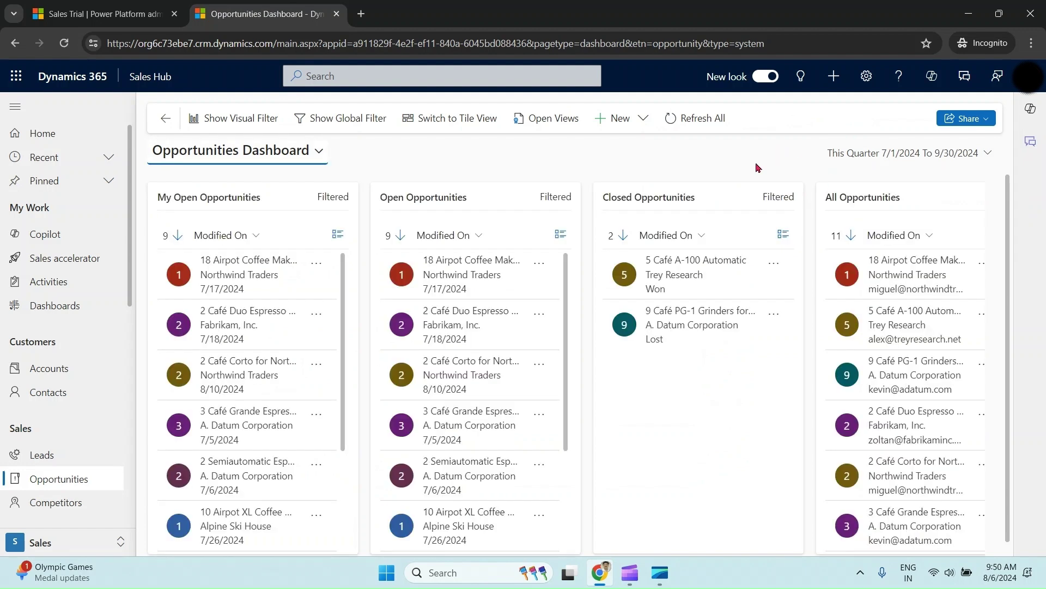
Step: Open the Leads Dashboard from the Leads list's overflow menu
click(37, 458)
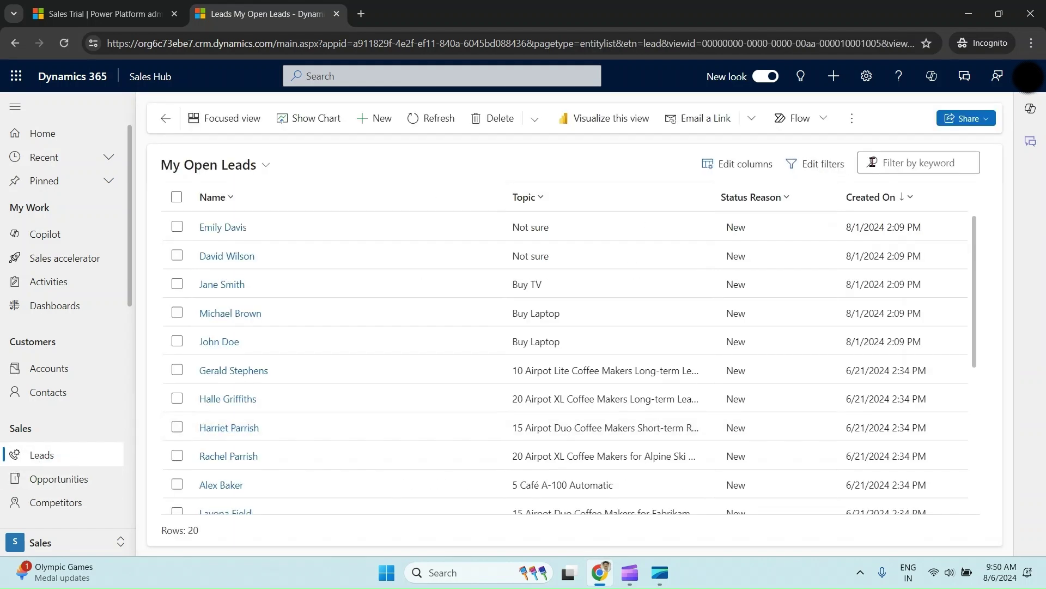
click(852, 118)
click(891, 265)
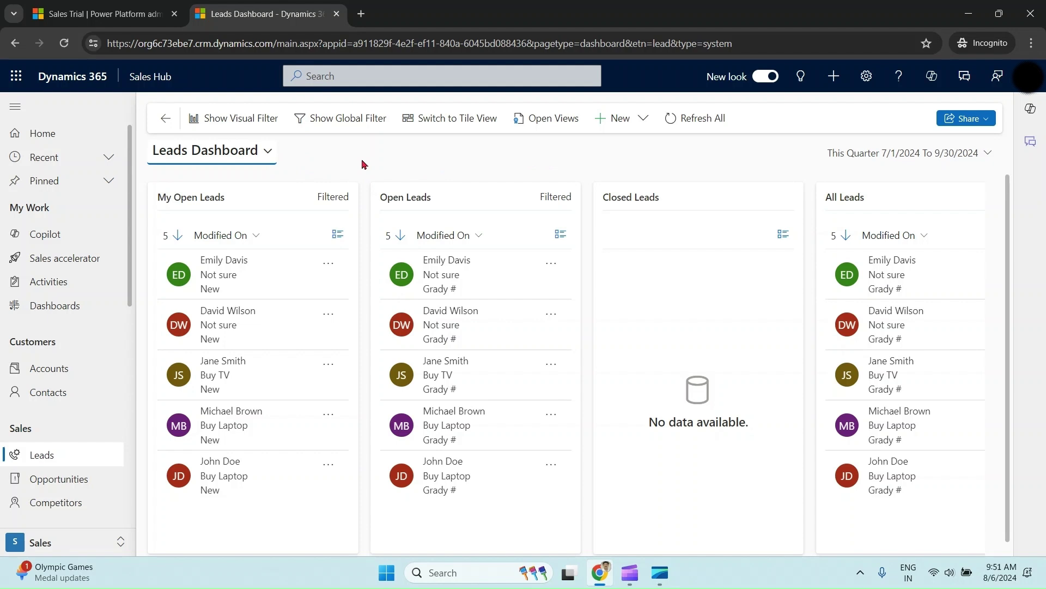
Step: Set a custom 4/1/2024–9/30/2024 time frame and show lead streams as count tiles
click(978, 159)
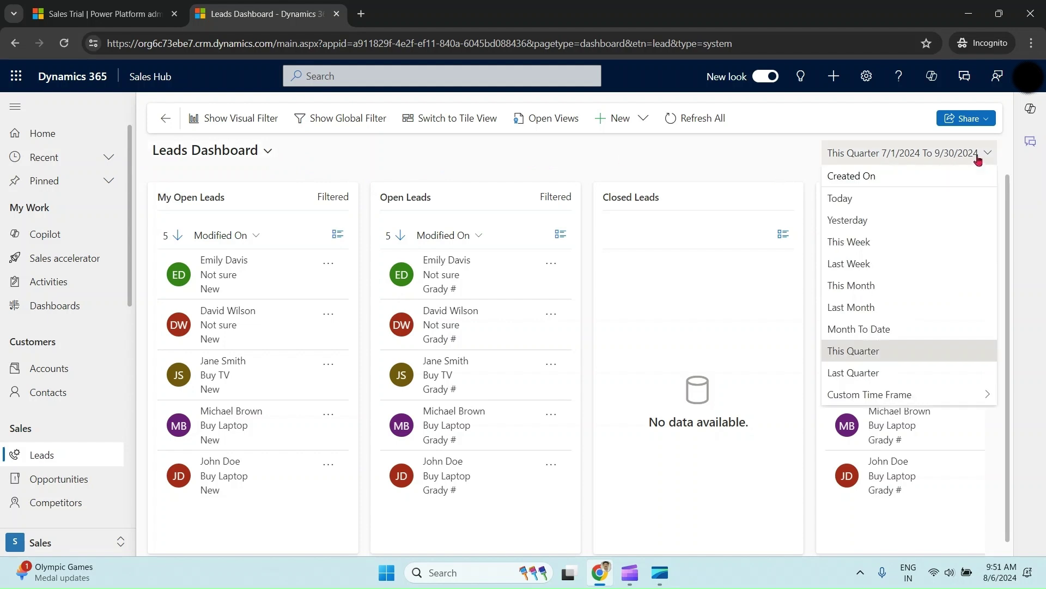
click(905, 395)
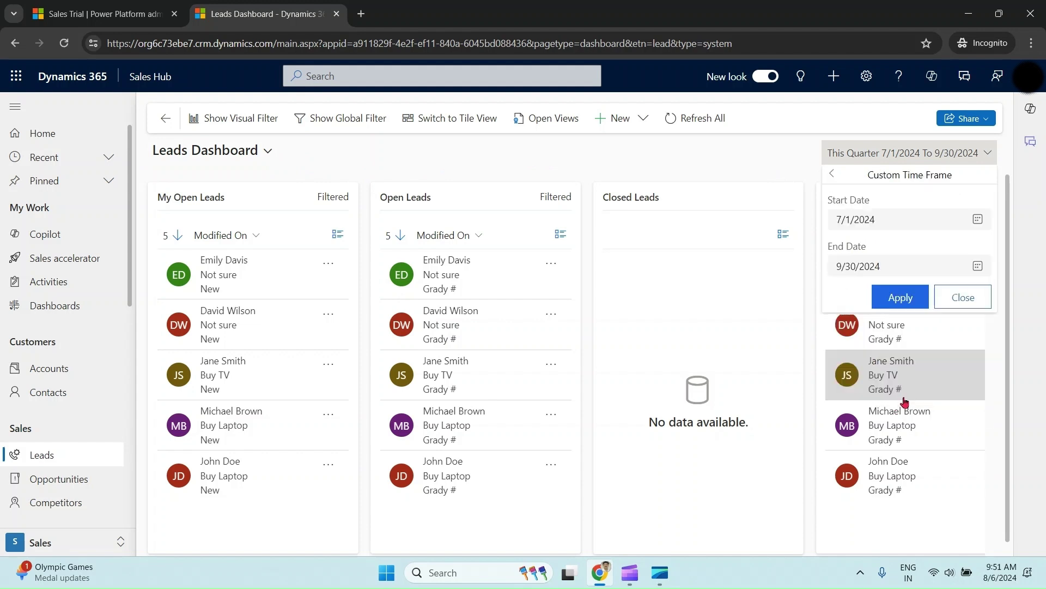
click(978, 218)
click(942, 252)
click(942, 252)
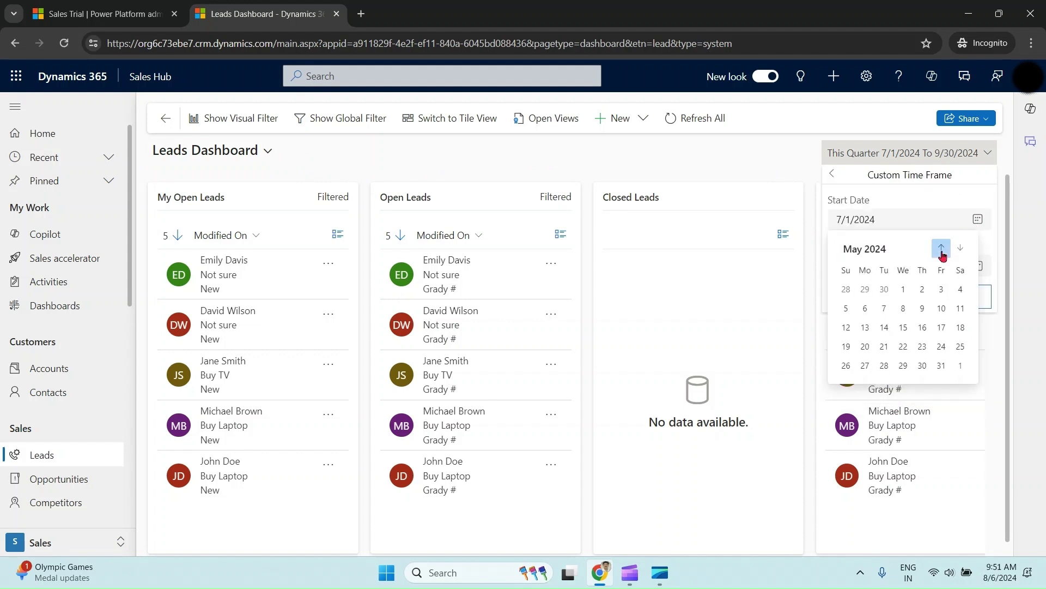
click(865, 289)
click(899, 297)
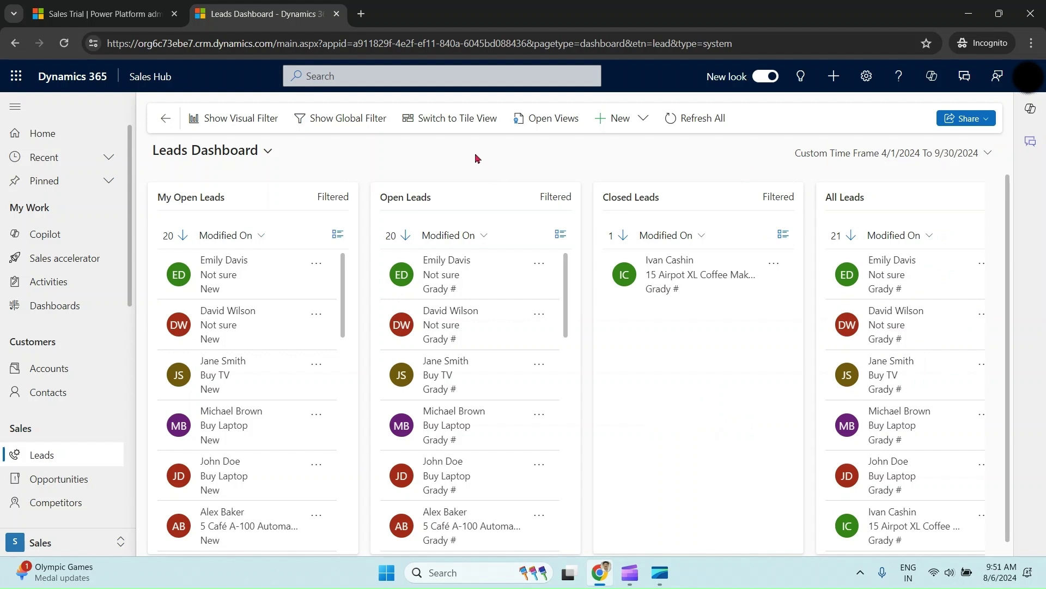
click(462, 119)
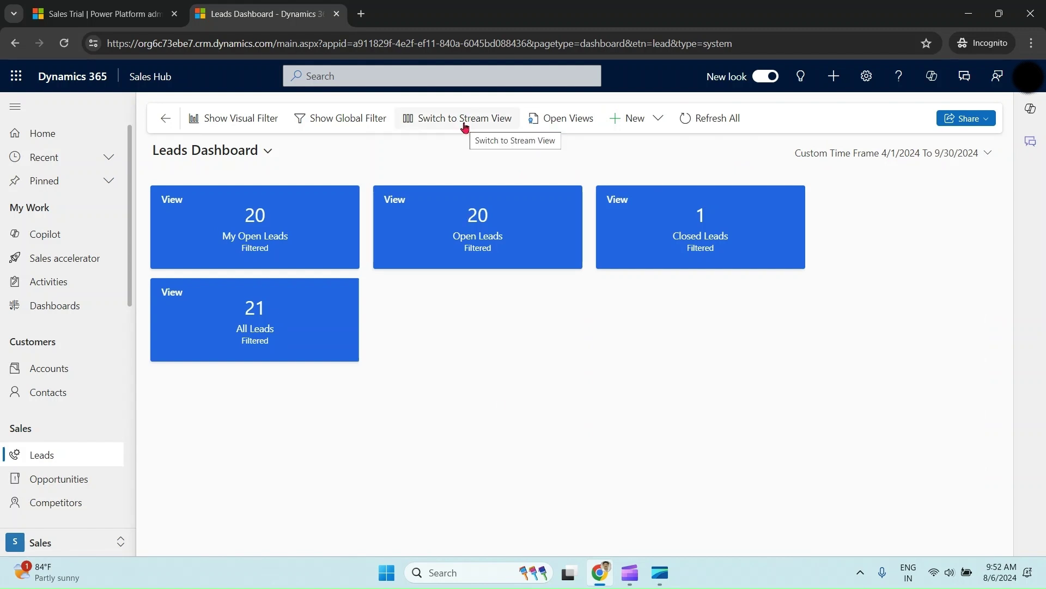
Step: Return to stream lists, apply an External Referral Lead Source filter, then clear it
click(465, 126)
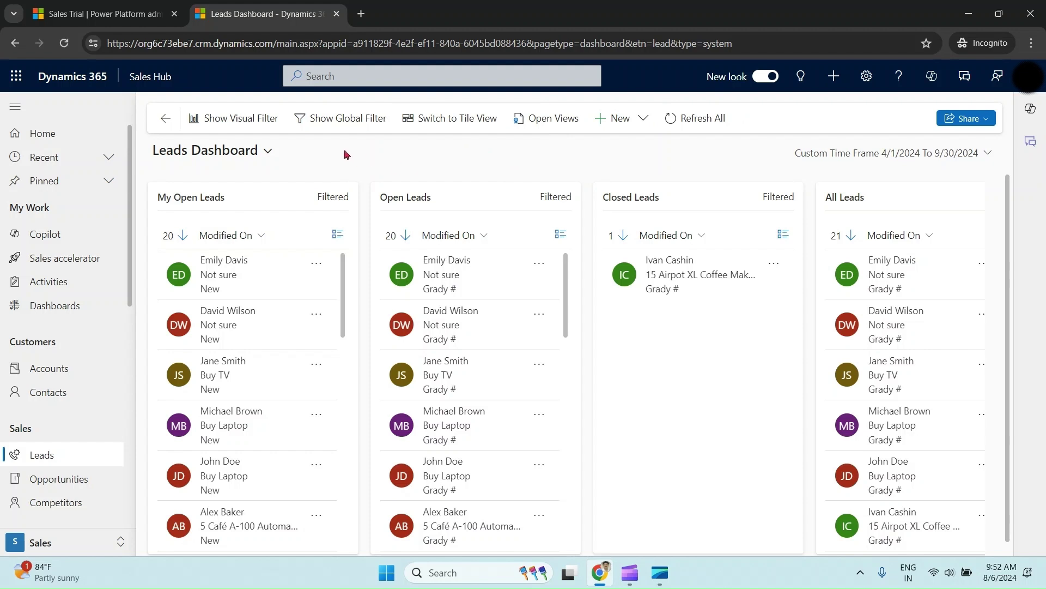
click(345, 123)
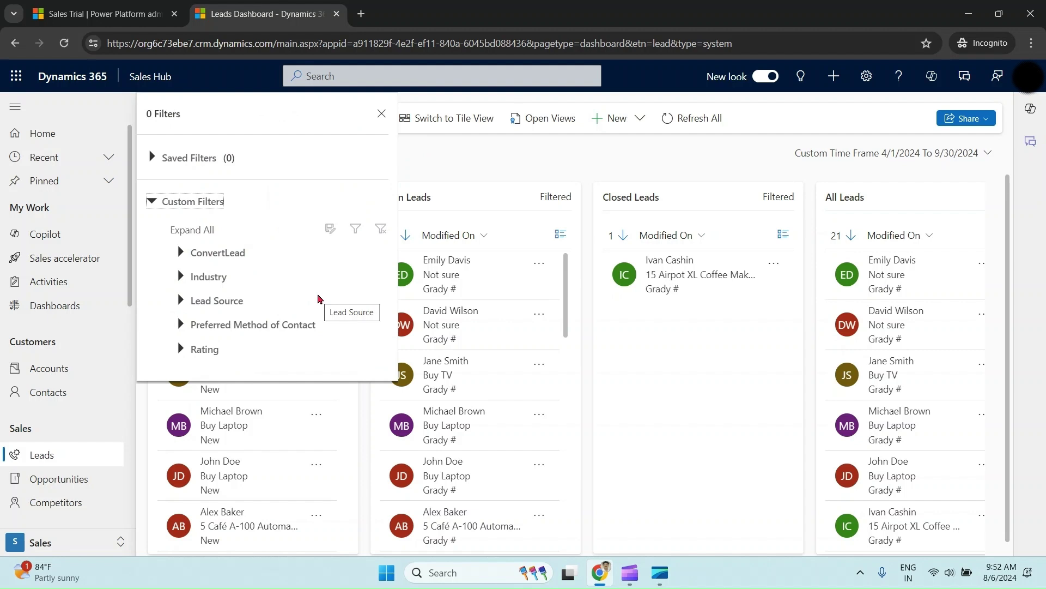
click(181, 300)
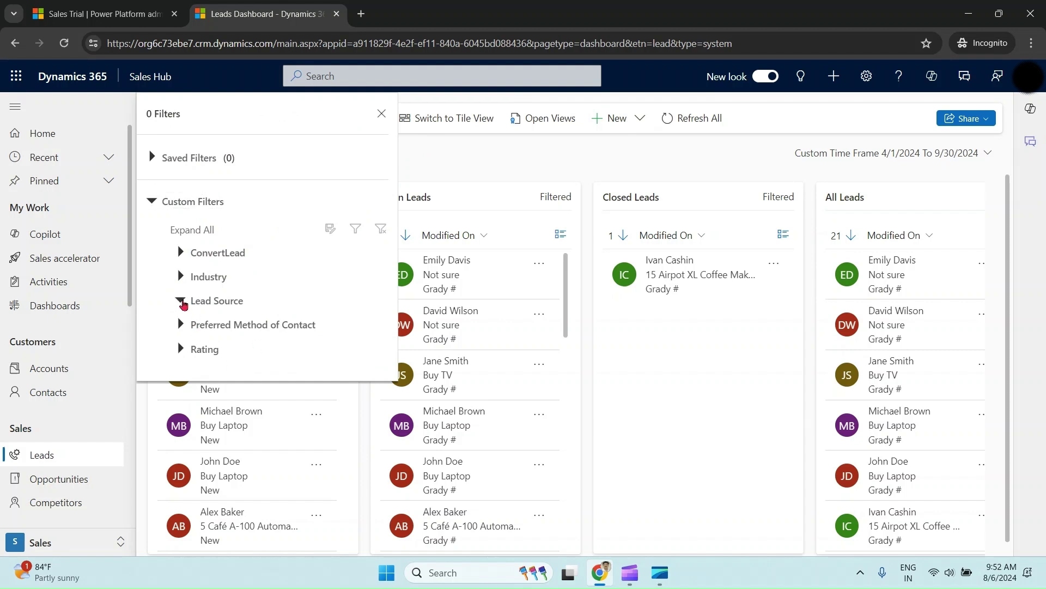
click(364, 326)
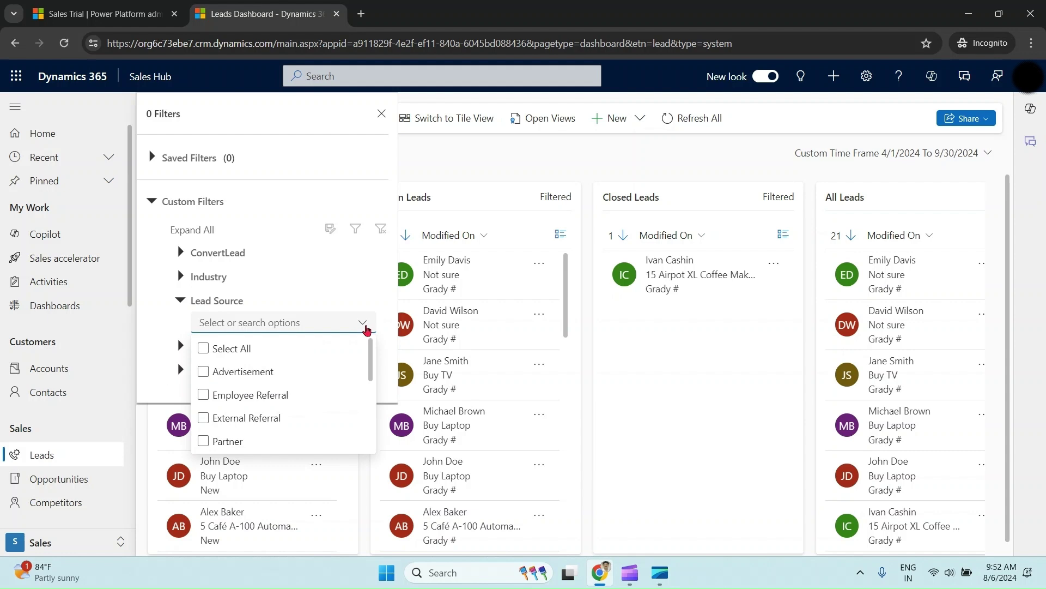
click(203, 418)
click(356, 230)
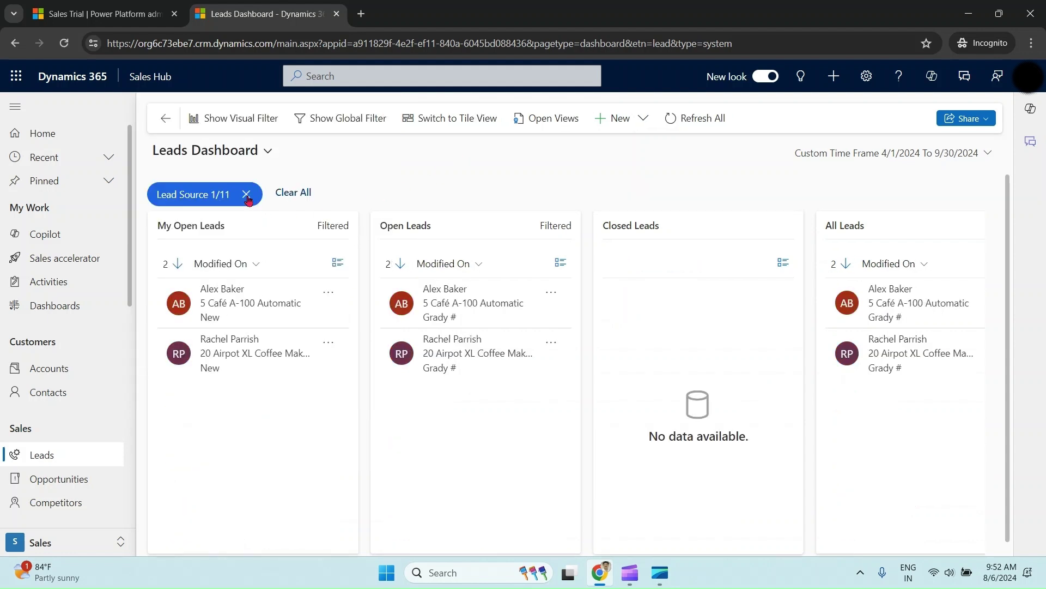
click(247, 195)
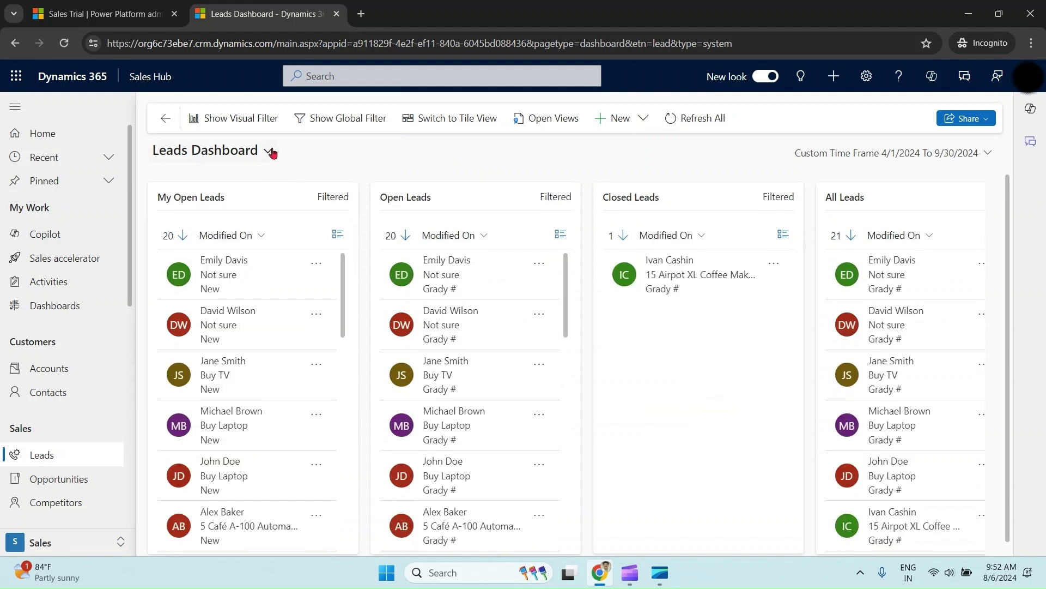
click(347, 119)
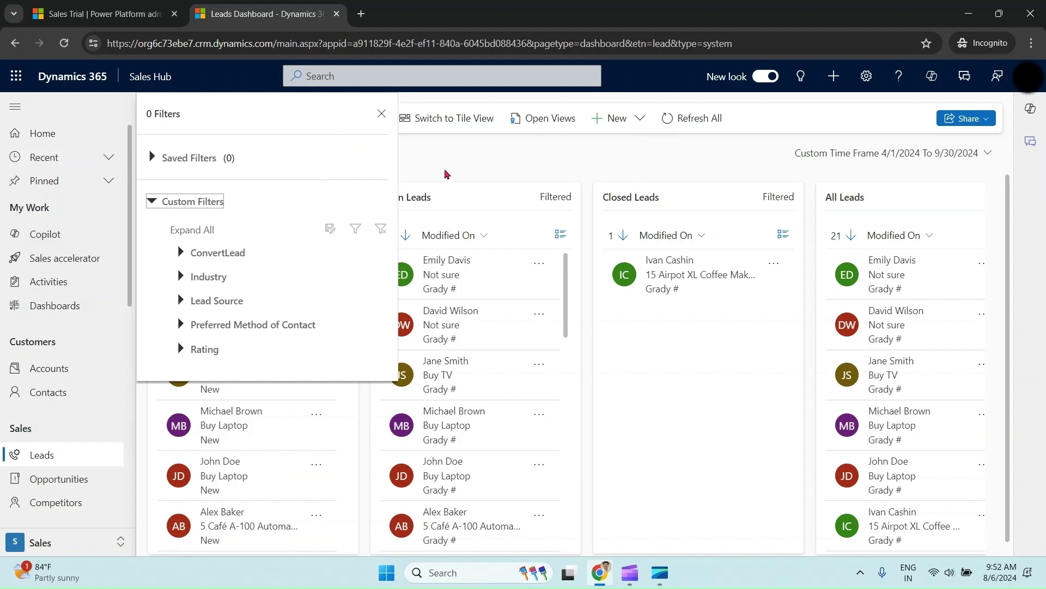
click(382, 114)
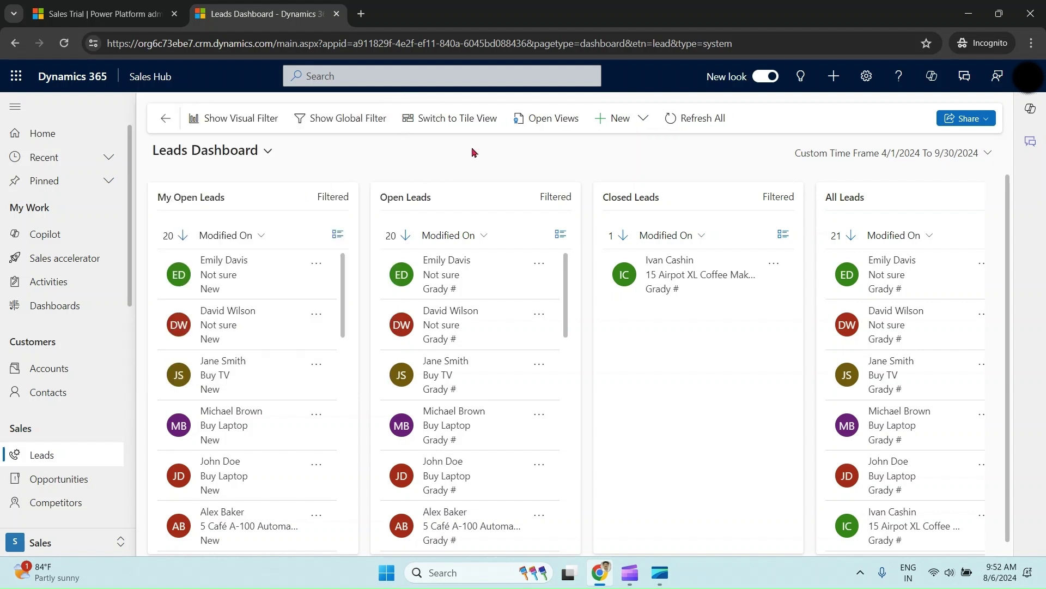
click(262, 236)
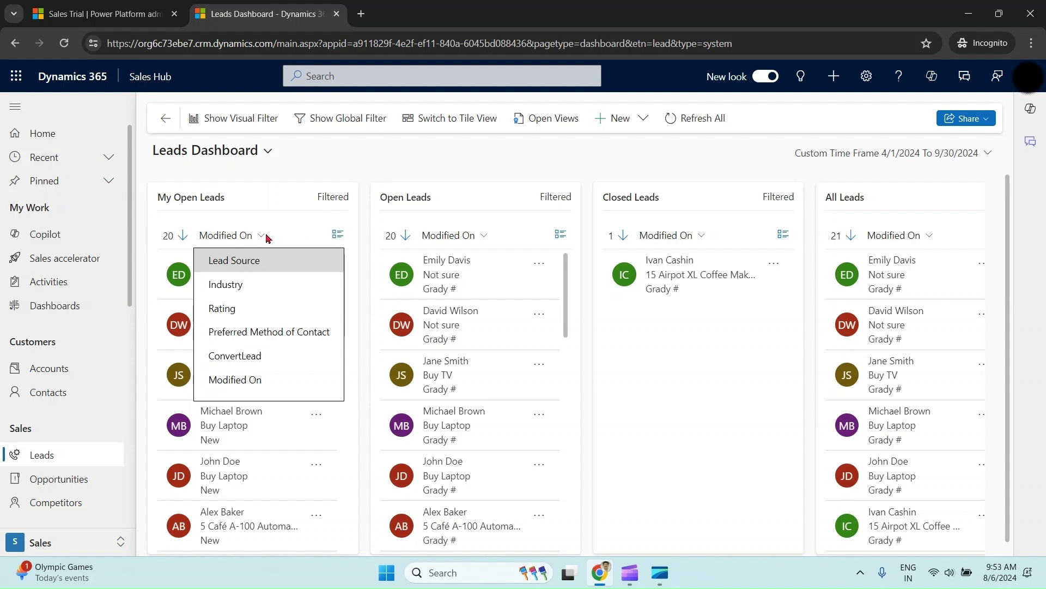
click(237, 308)
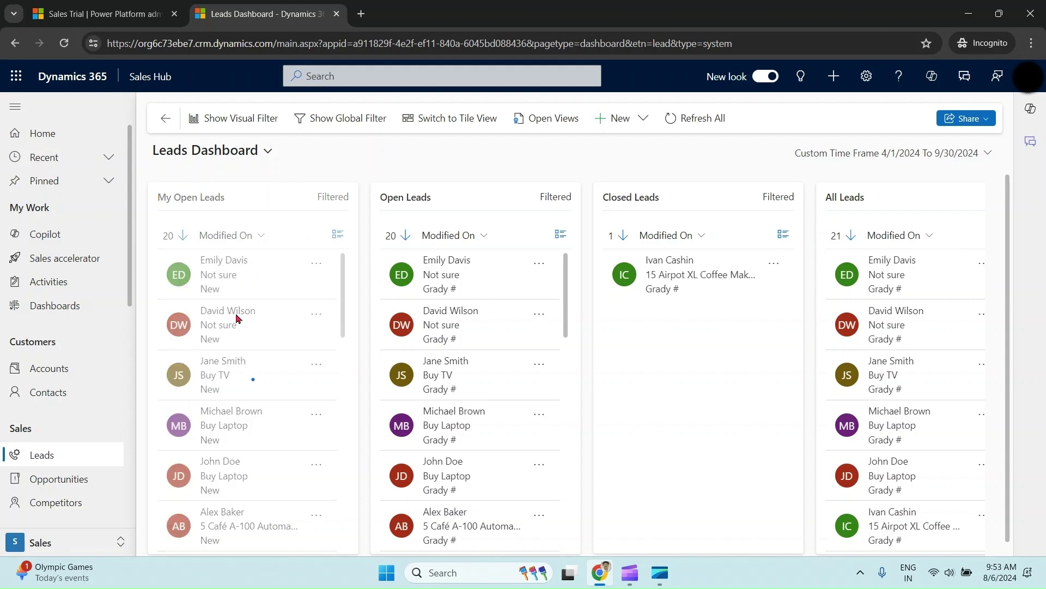
click(557, 125)
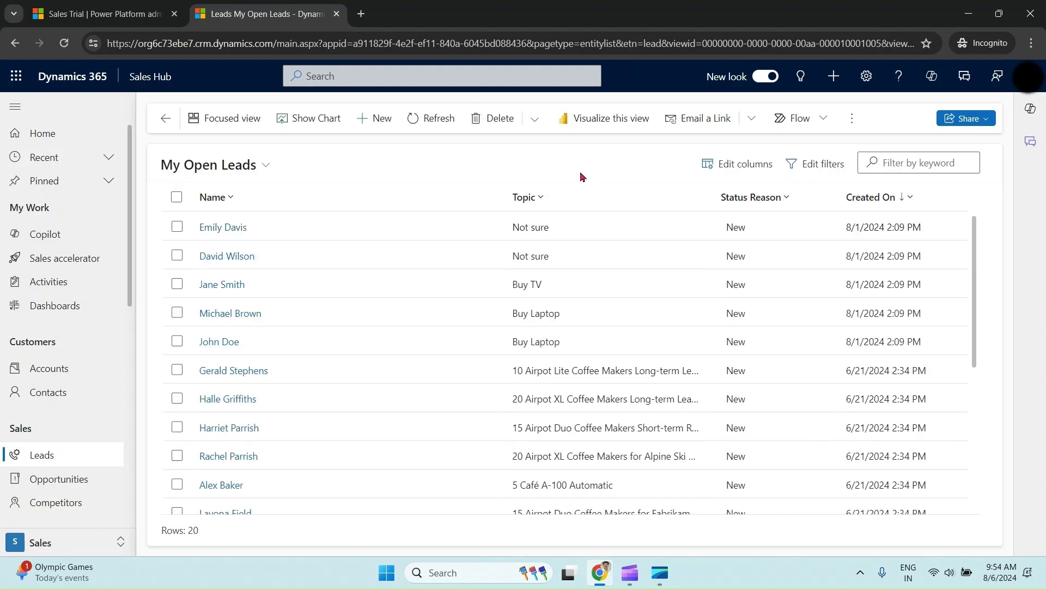
click(851, 118)
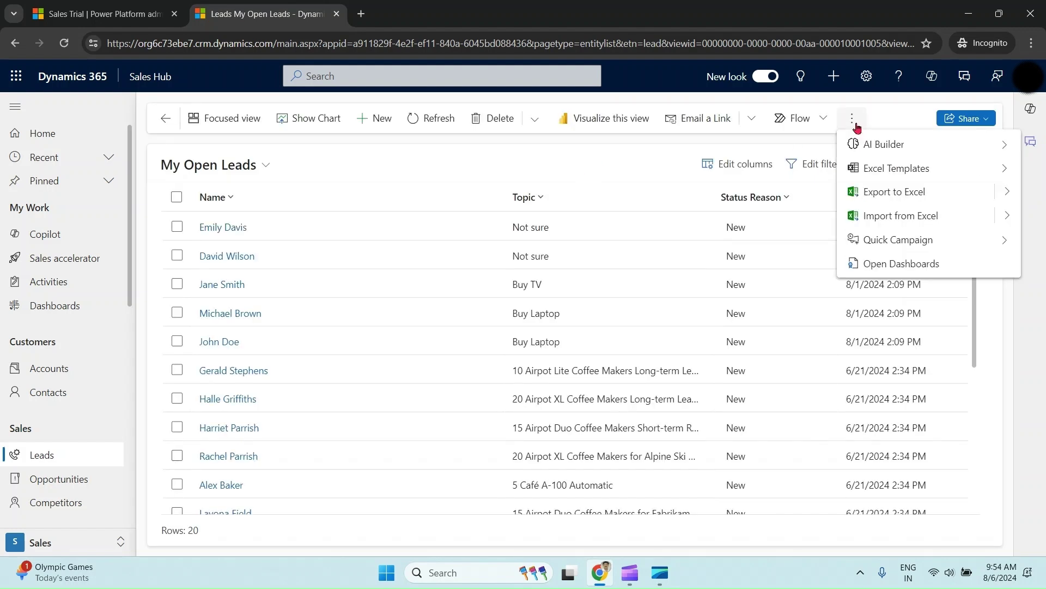
click(891, 264)
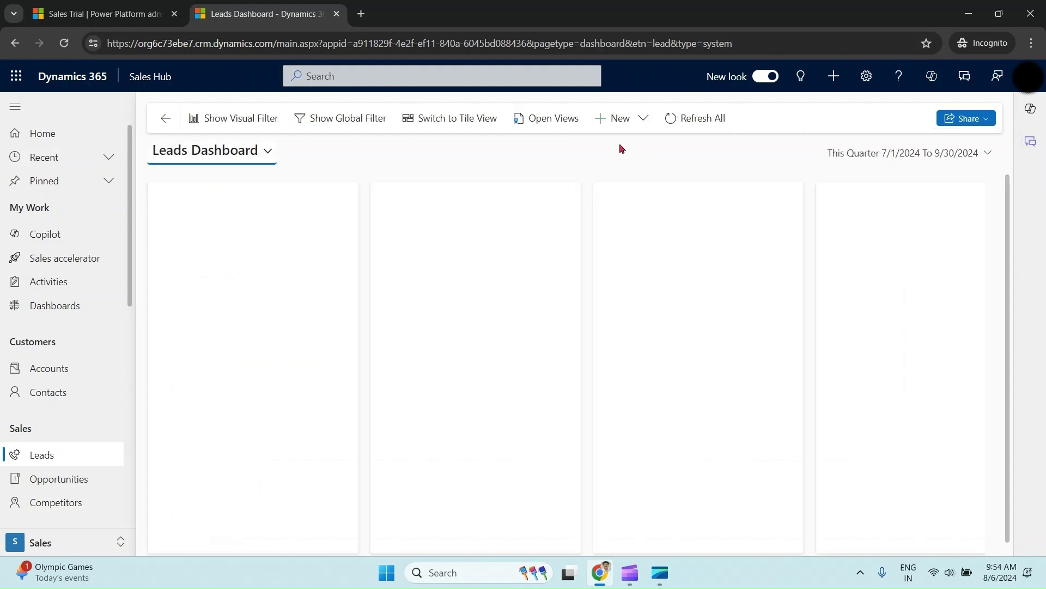
click(908, 158)
click(899, 395)
click(977, 220)
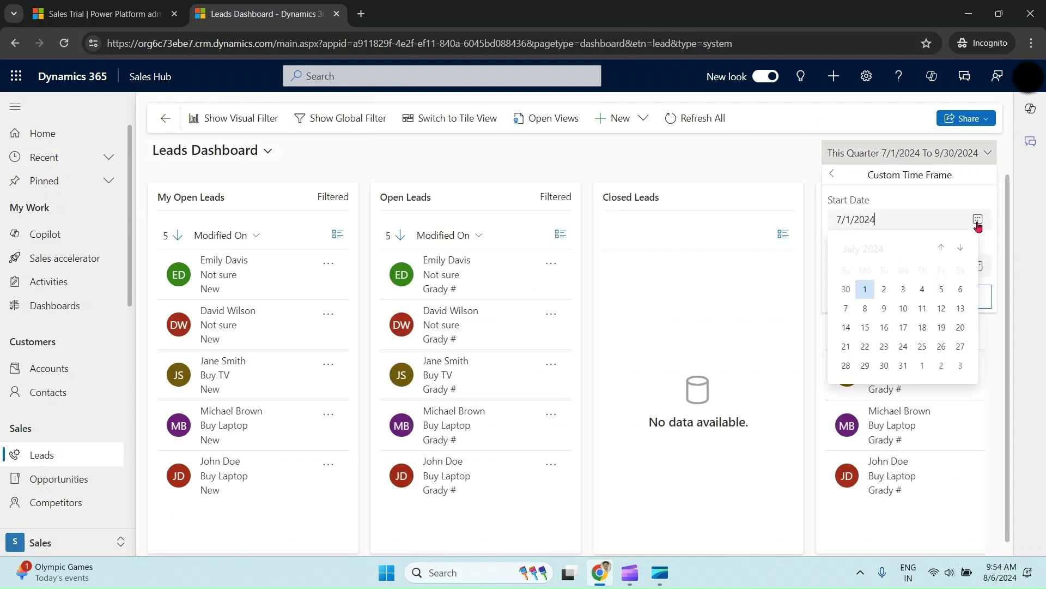
click(941, 247)
click(941, 247)
click(866, 289)
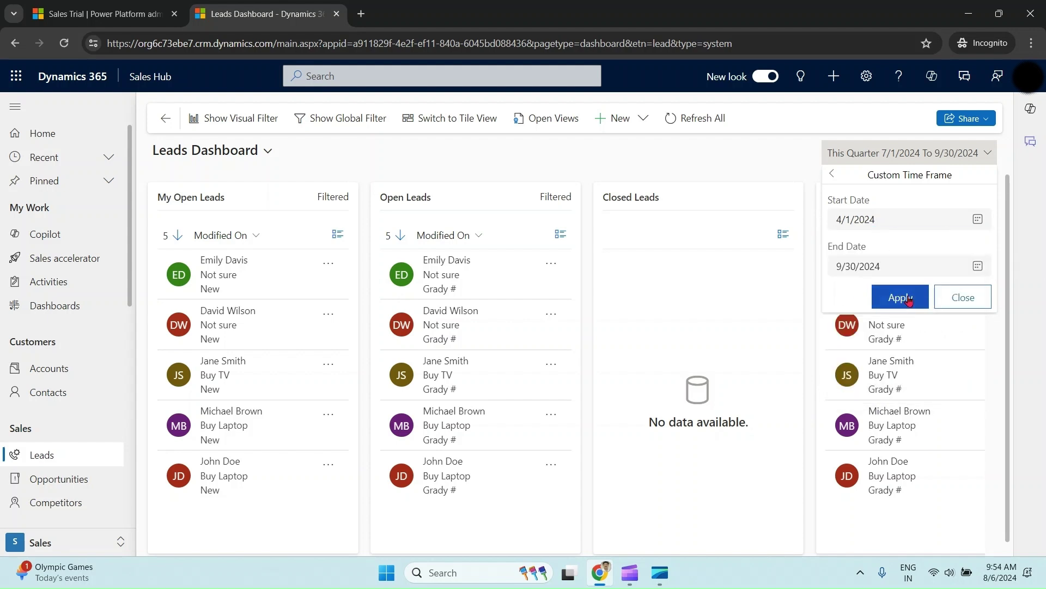
click(897, 296)
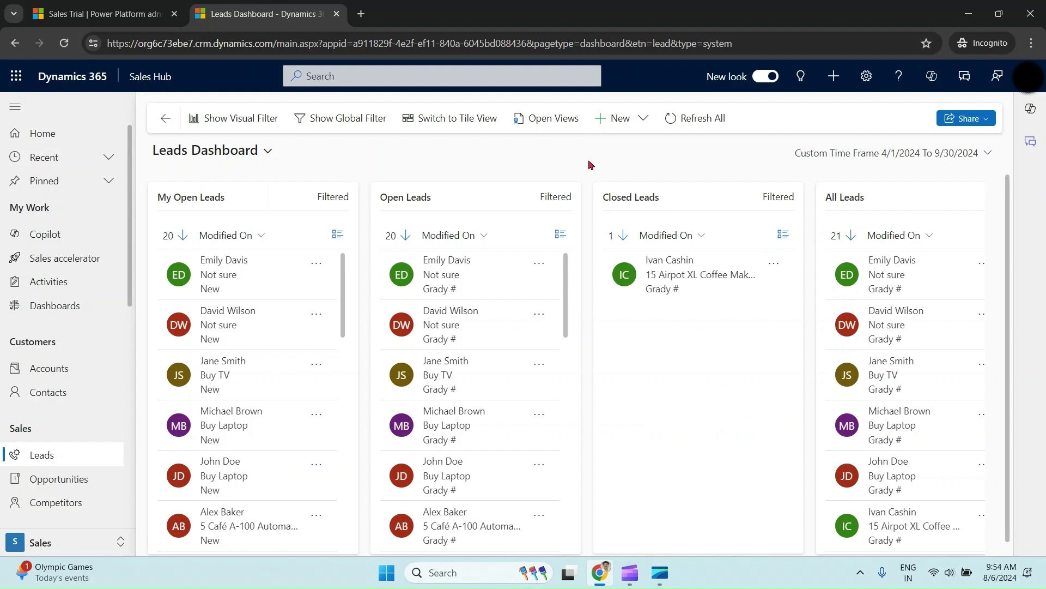
Step: Show the lead charts and use the doughnut to filter to Trade Show leads
click(243, 127)
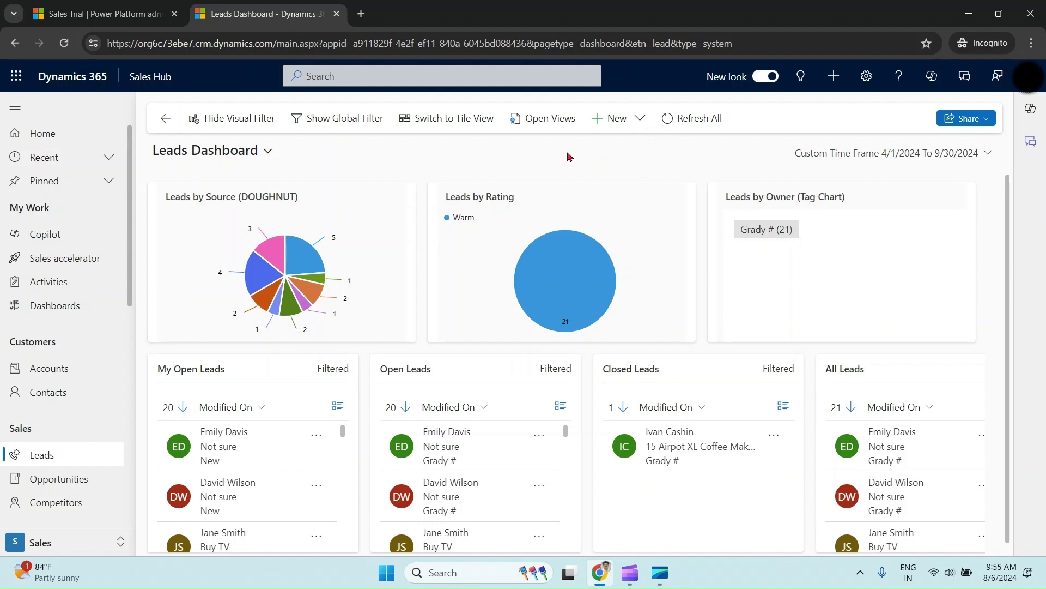
click(305, 264)
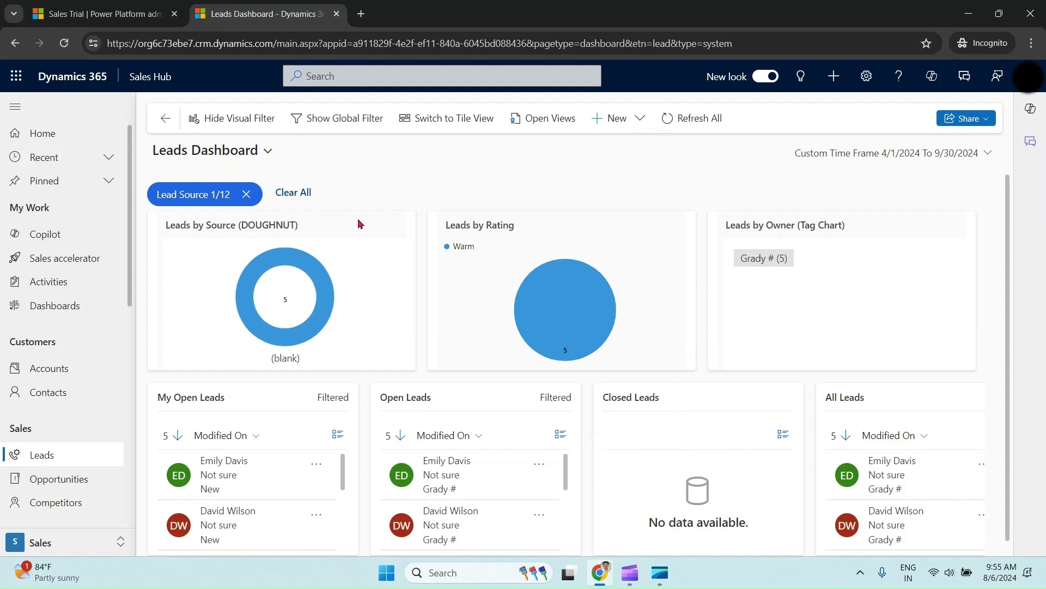
click(261, 263)
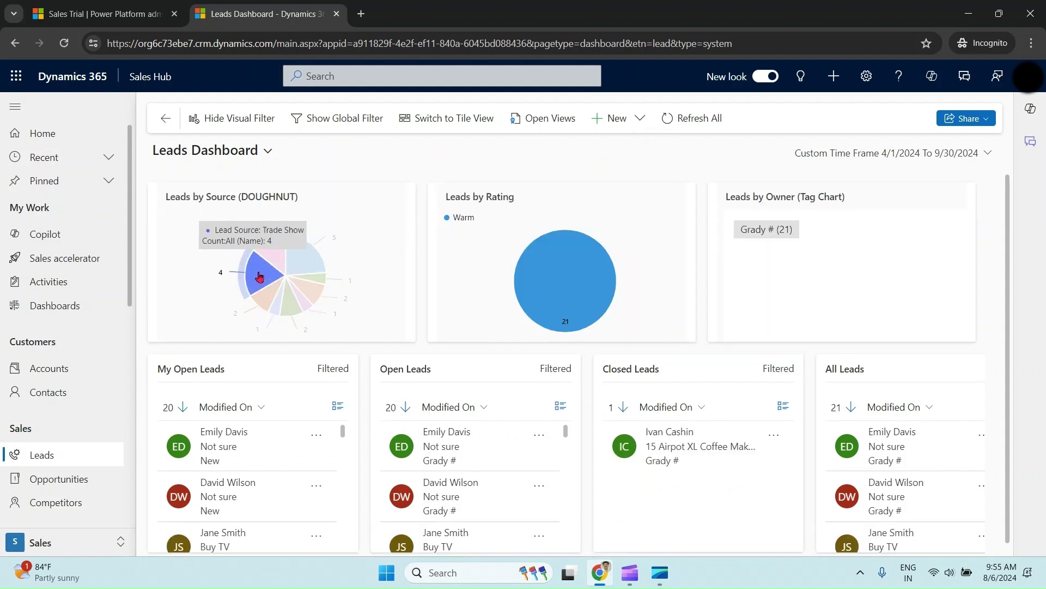
click(259, 277)
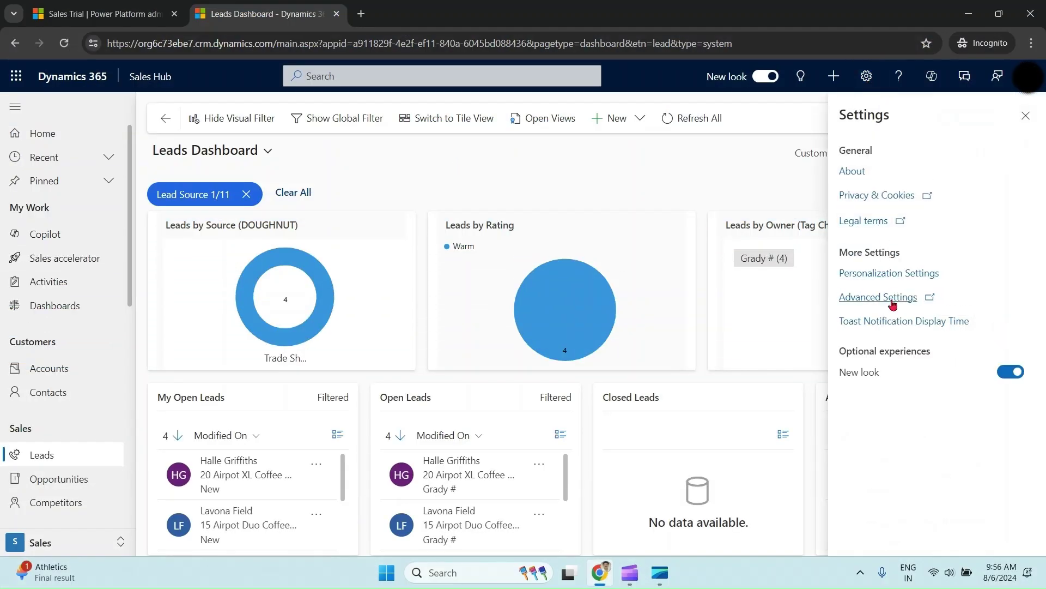
Step: Open Customize the System via Advanced Settings > Customizations
click(891, 299)
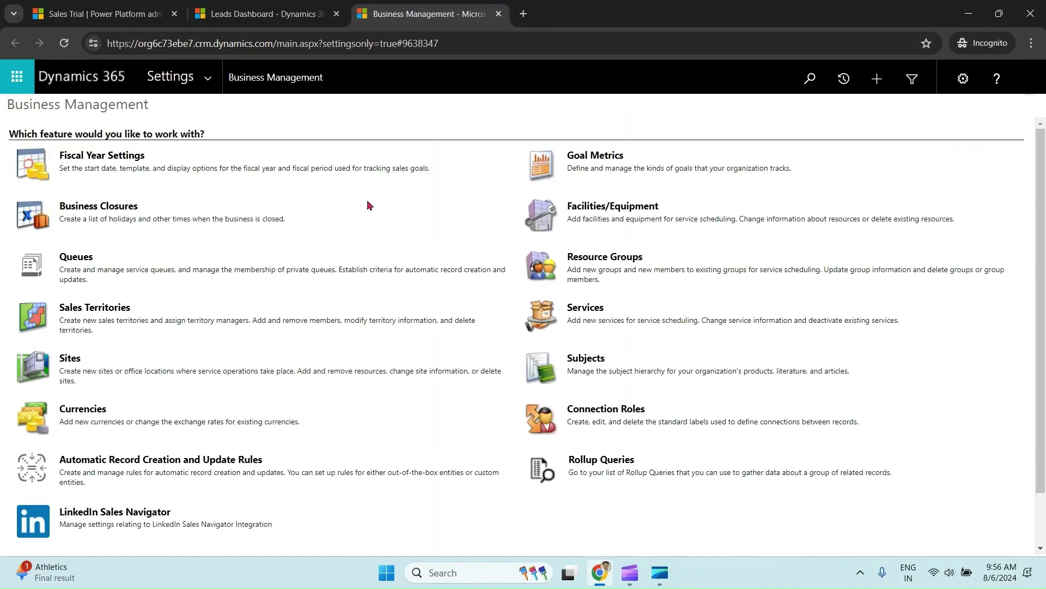
click(207, 78)
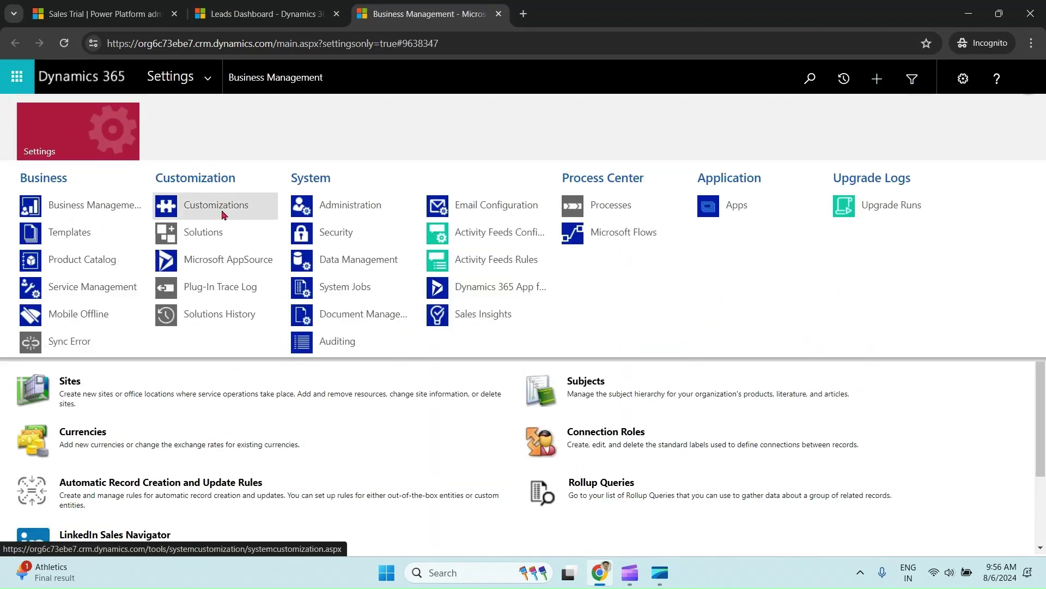
click(223, 215)
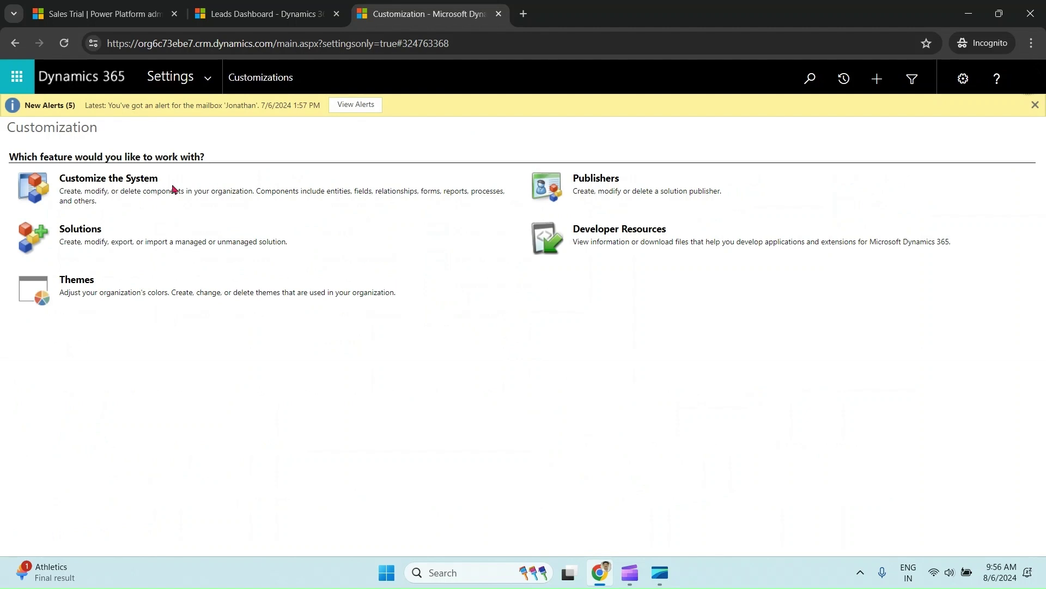
click(136, 179)
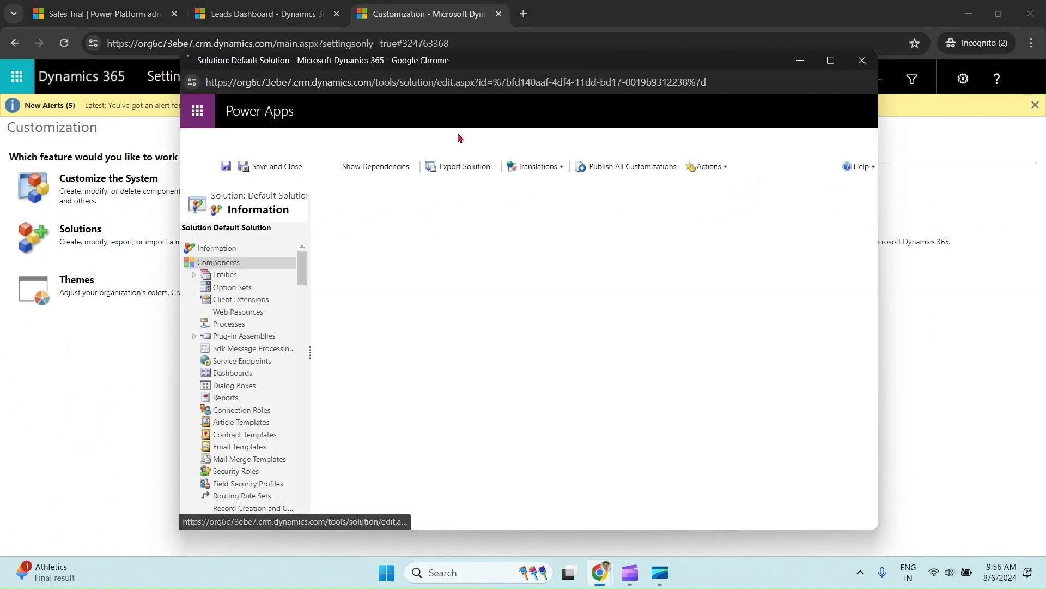
Step: Start a new 2-Column Overview interactive dashboard under Entities > Lead > Dashboards
click(194, 277)
drag(302, 261, 240, 357)
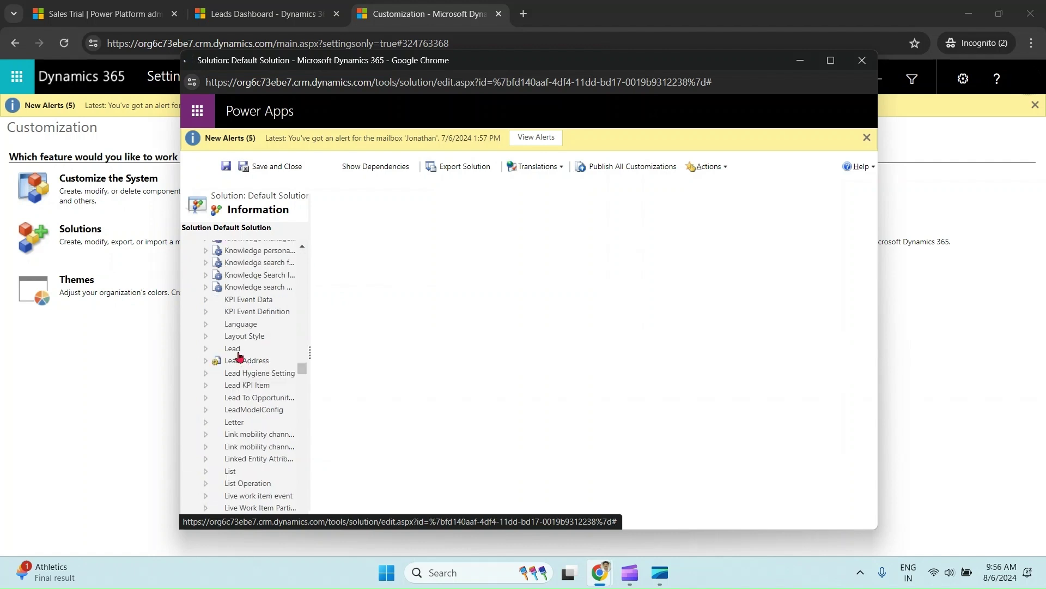
click(238, 352)
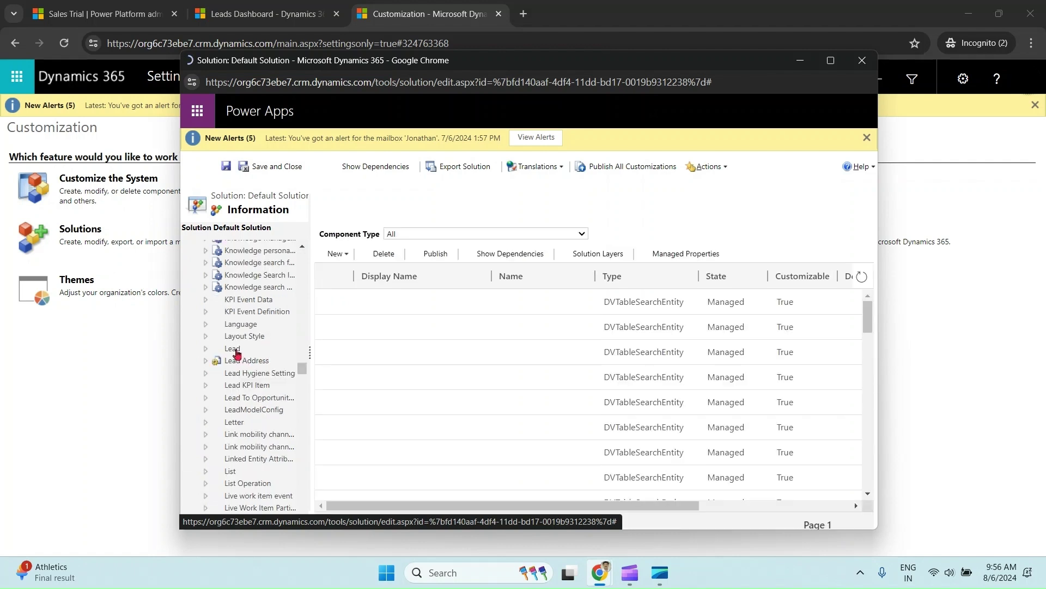
click(206, 353)
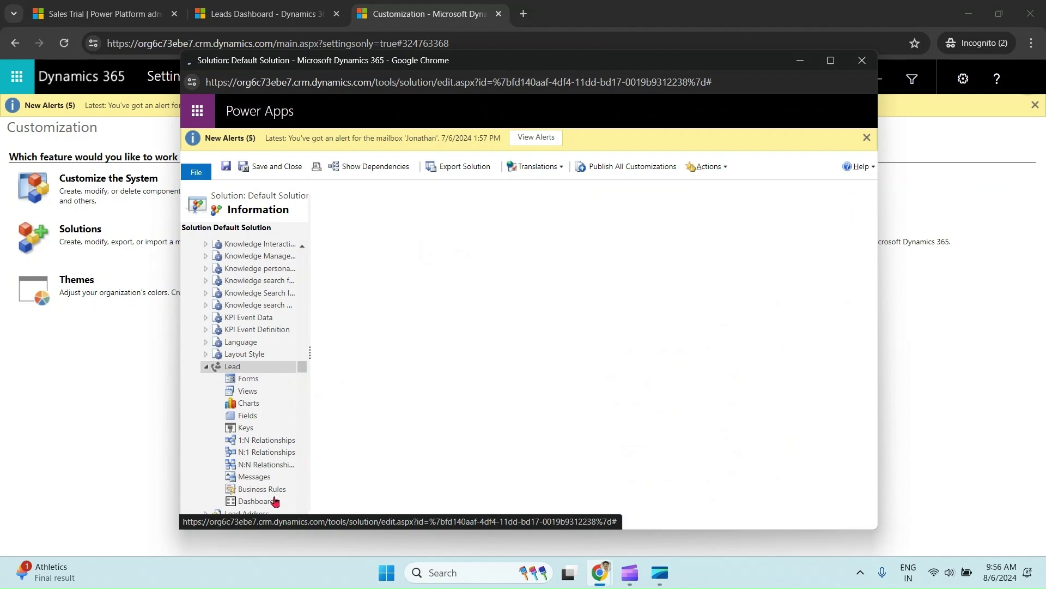
click(267, 501)
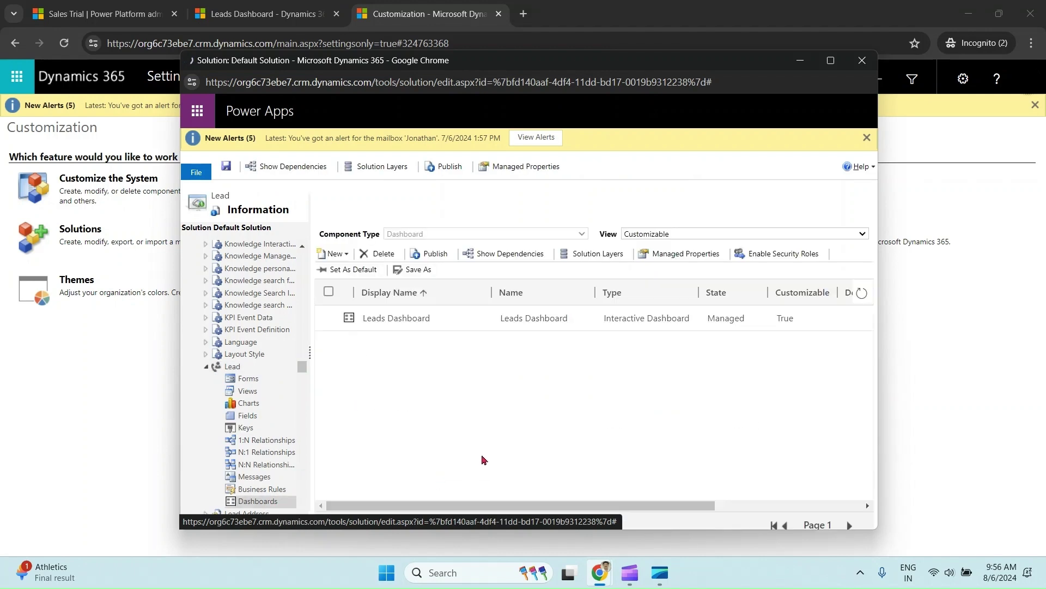
click(347, 255)
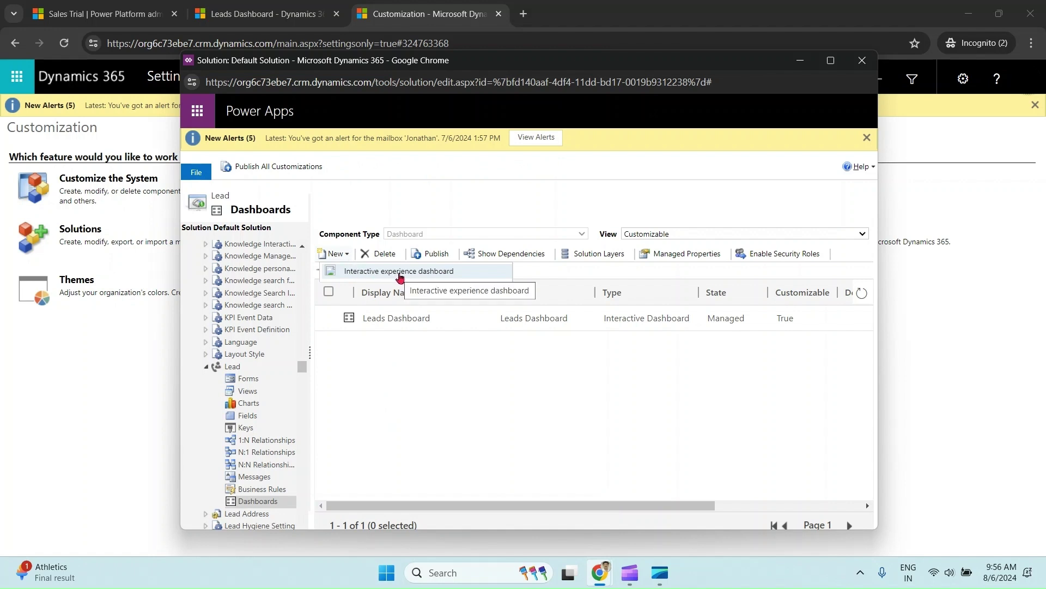
click(400, 272)
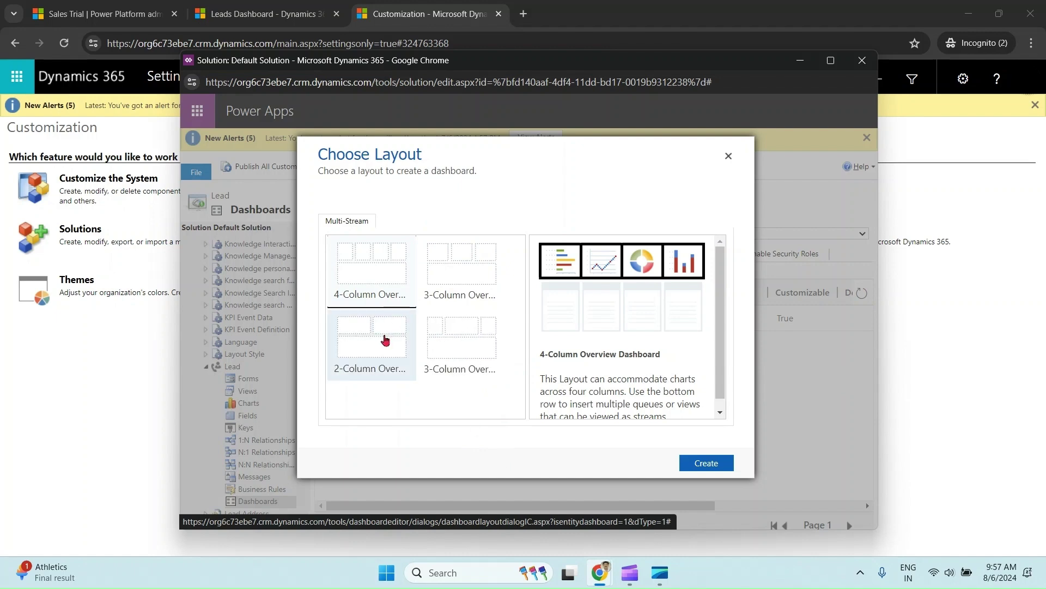
click(386, 357)
Step: Name the dashboard 'My First Interactive Dashboard for Leads', filtering Created On by This quarter
click(709, 464)
text(My First Inte)
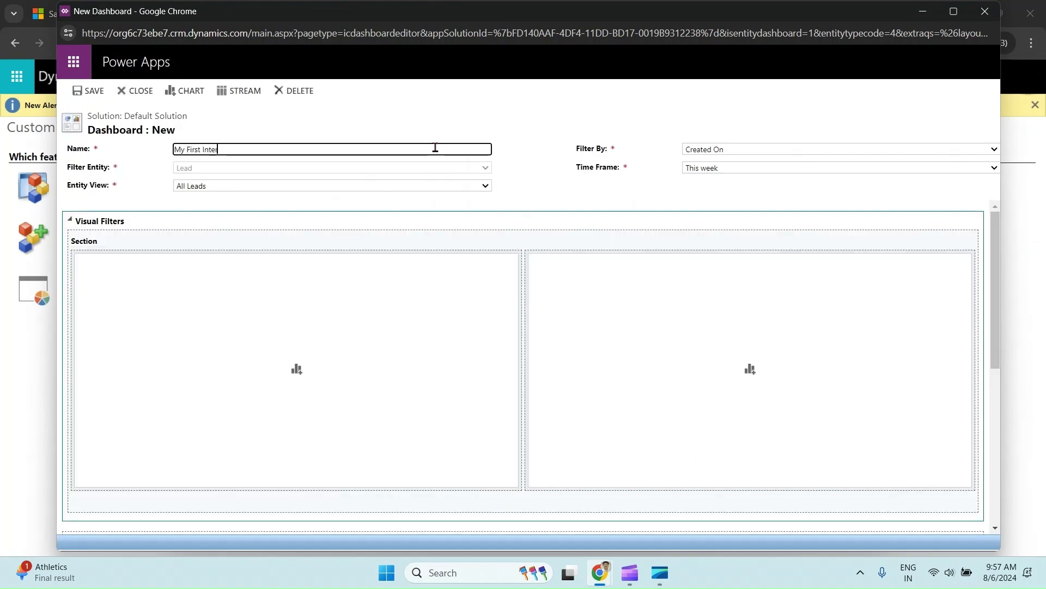
text(active Dashboard)
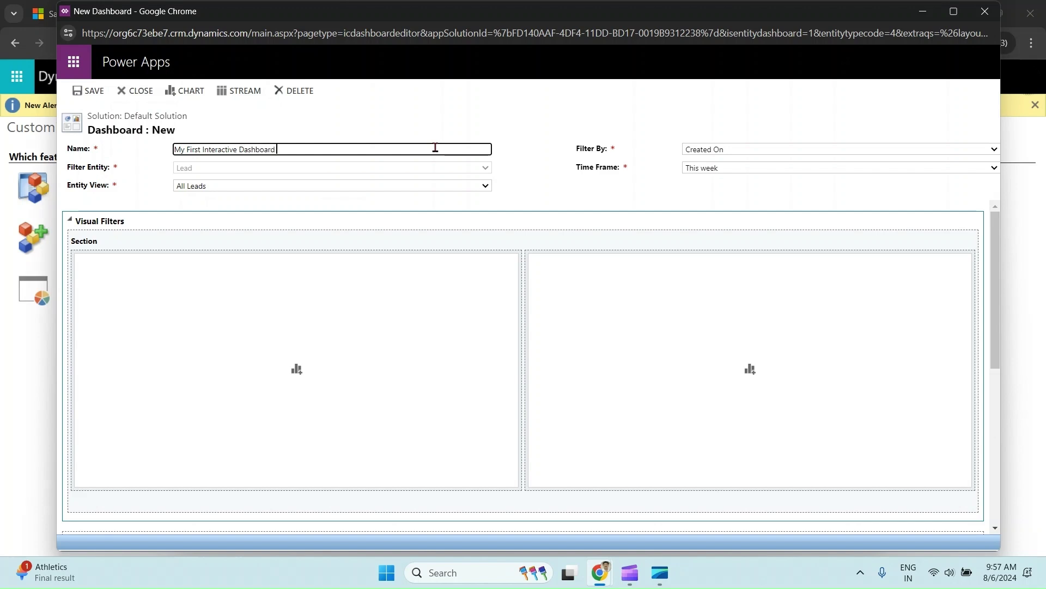
text( Leads)
click(728, 157)
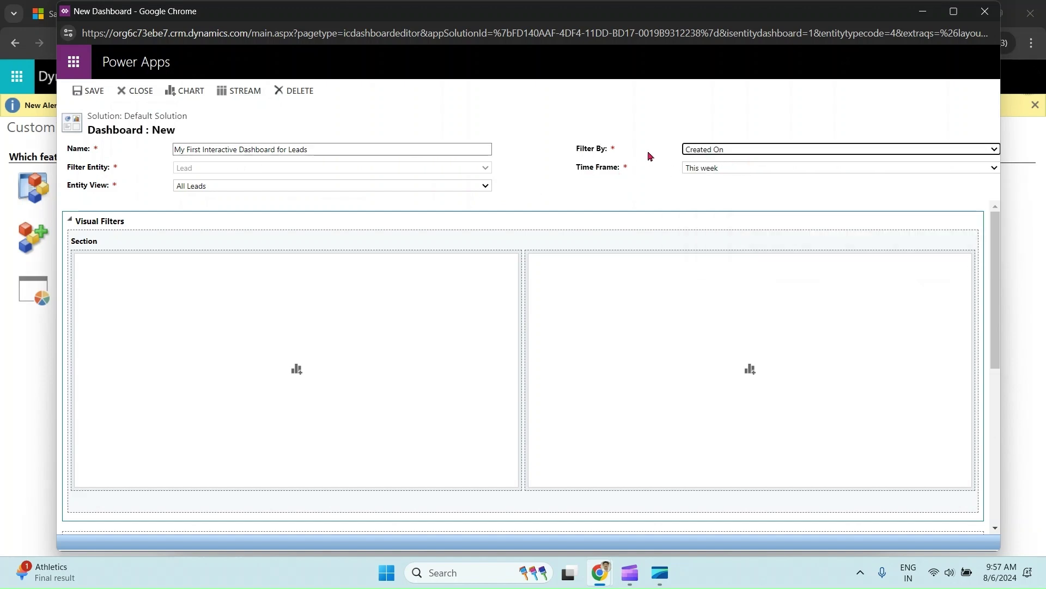
click(716, 170)
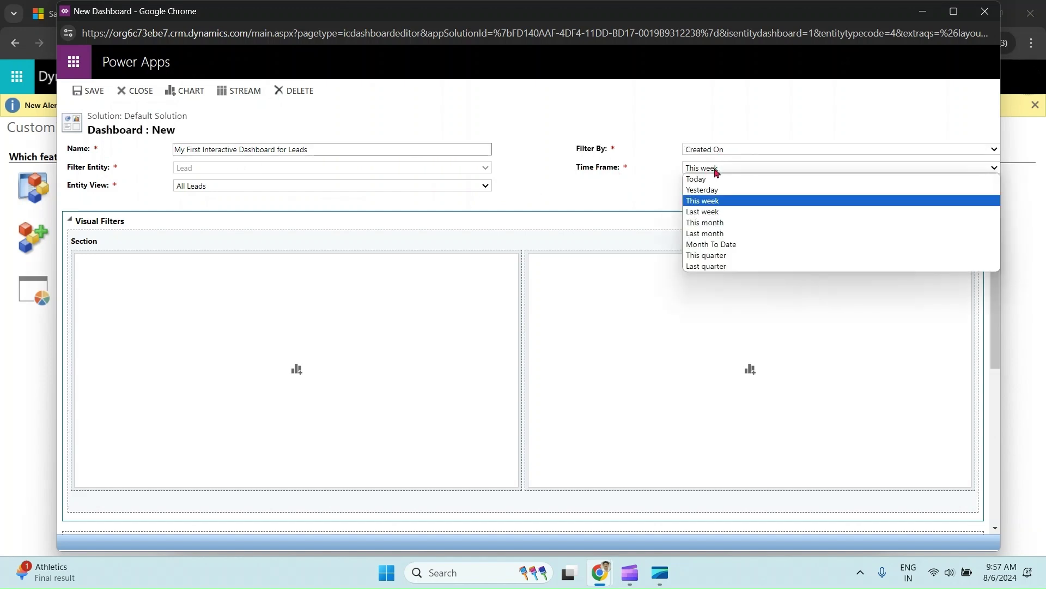
click(728, 256)
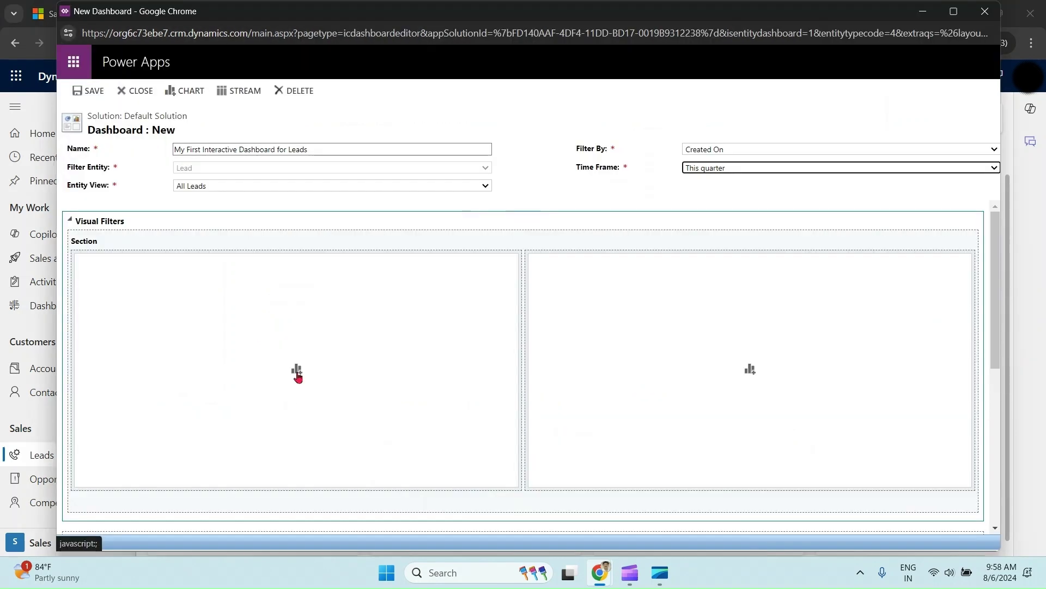
Step: Add Leads by Source chart on the left and Leads by Source doughnut on the right
click(296, 369)
click(440, 329)
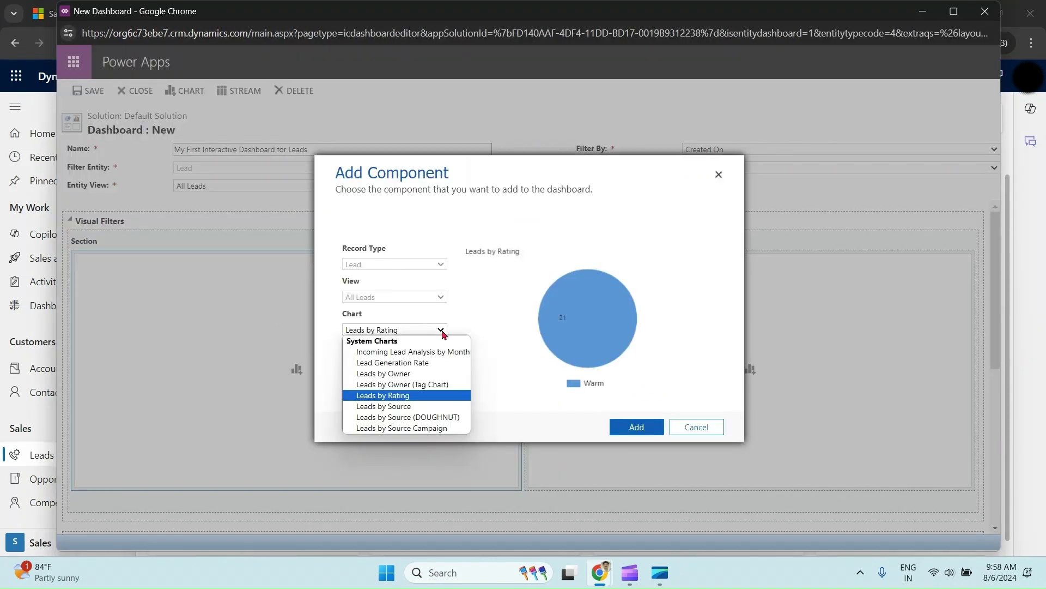
click(463, 404)
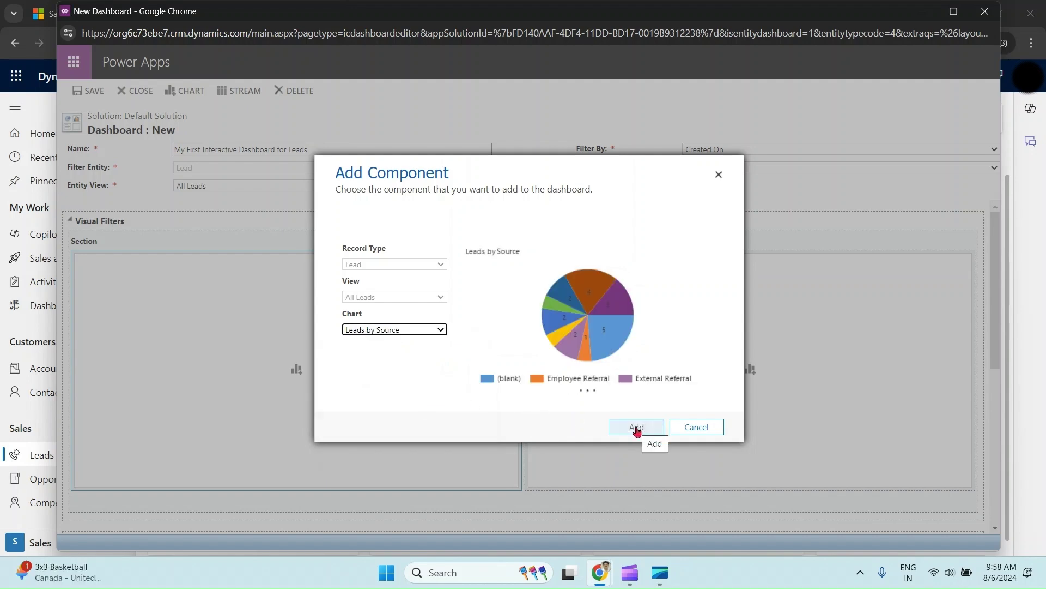
click(637, 428)
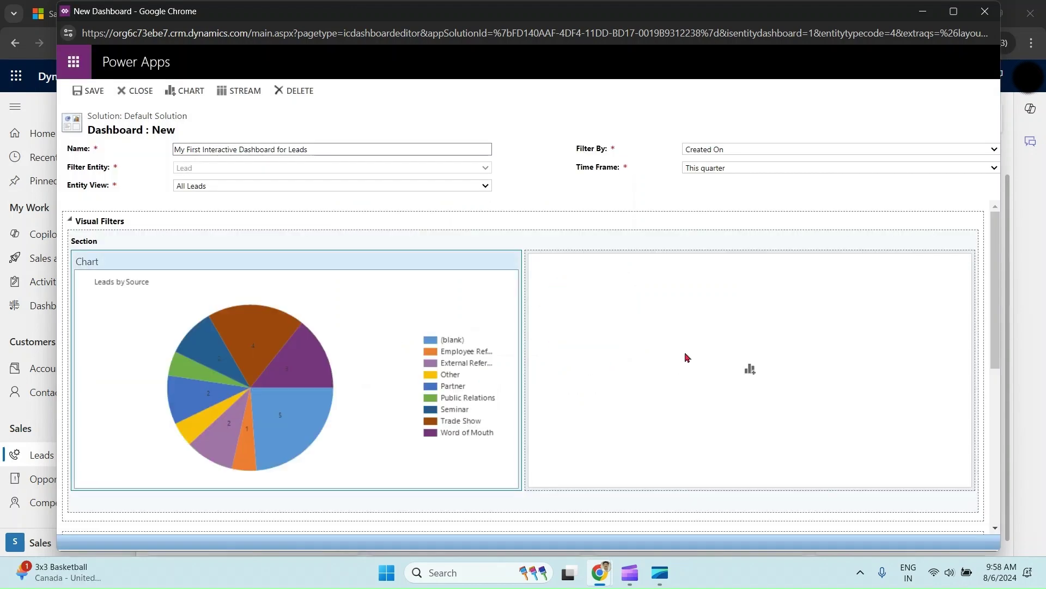
click(750, 373)
click(441, 331)
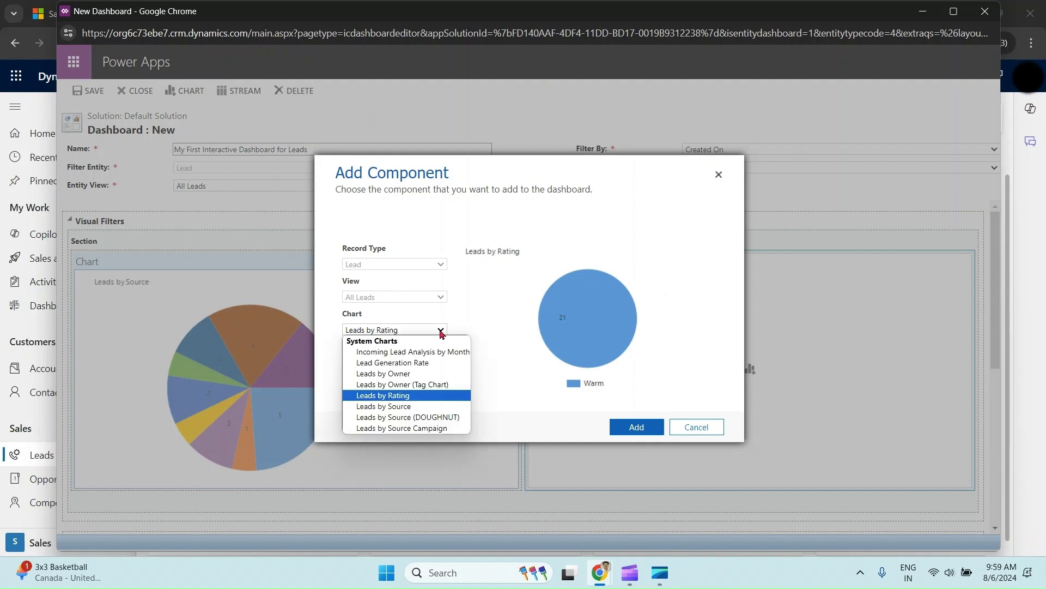
click(406, 417)
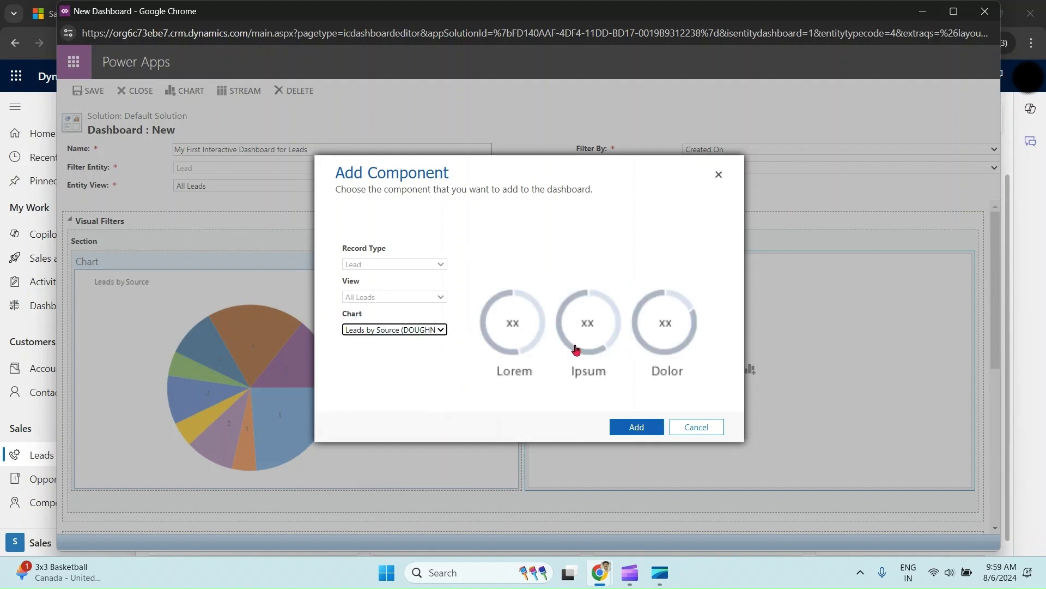
click(644, 430)
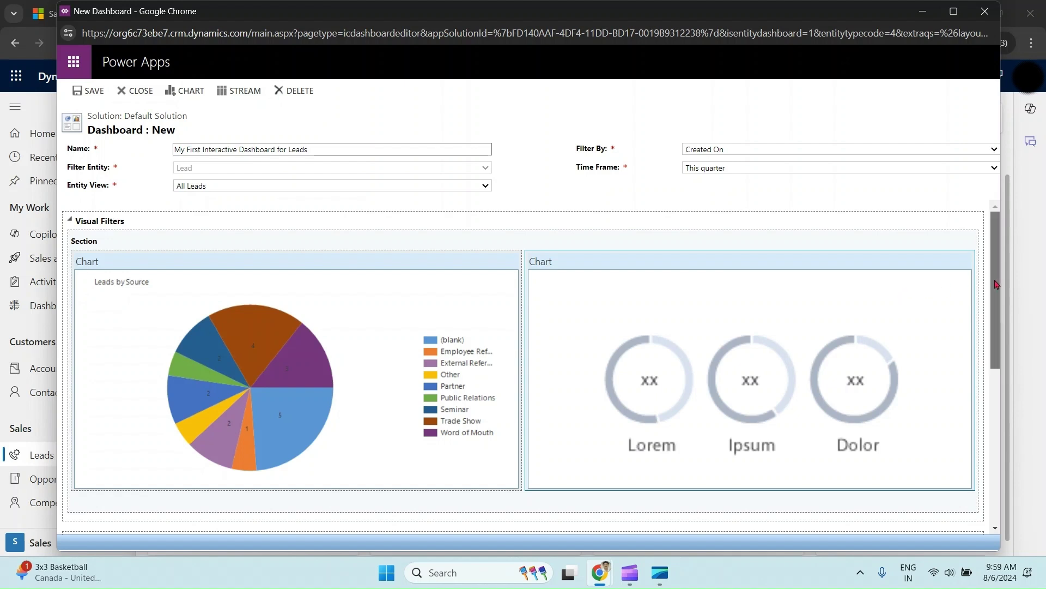
drag(996, 284, 1017, 411)
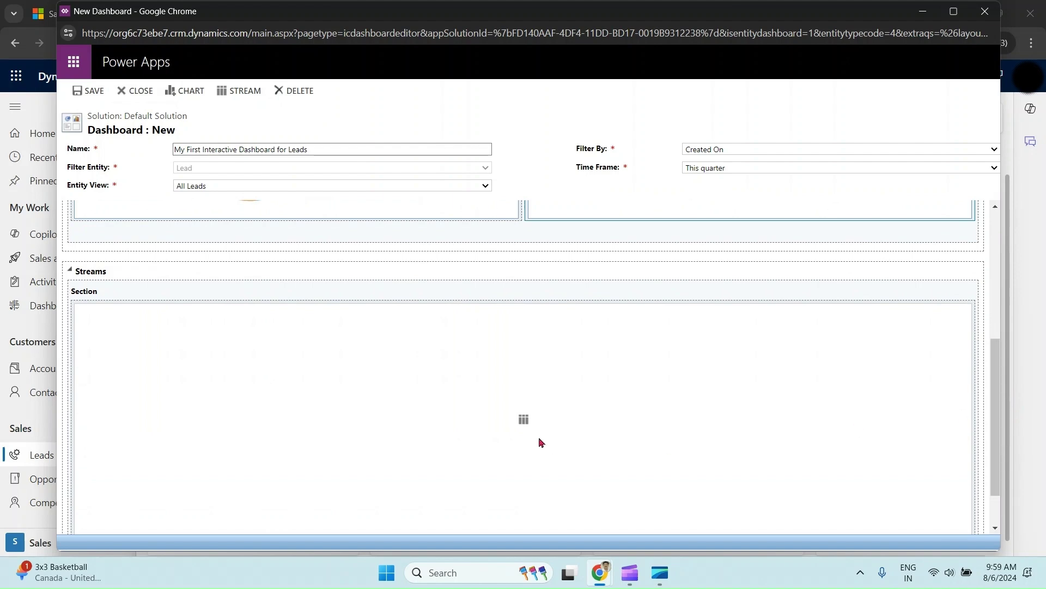
Step: Add All Leads and Closed Leads streams to the dashboard
click(524, 420)
click(613, 330)
click(584, 345)
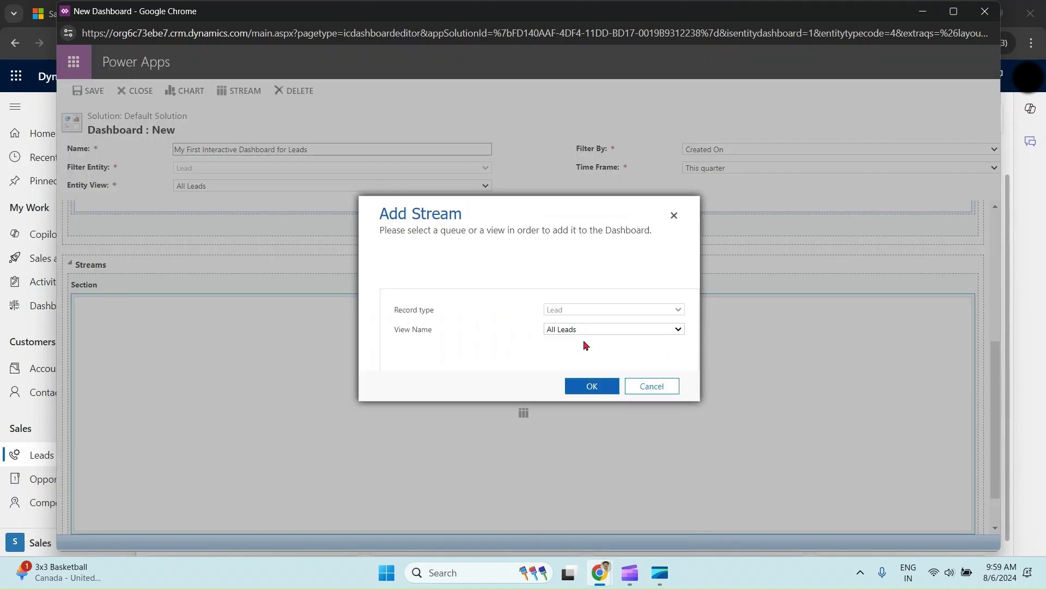
click(592, 386)
click(414, 414)
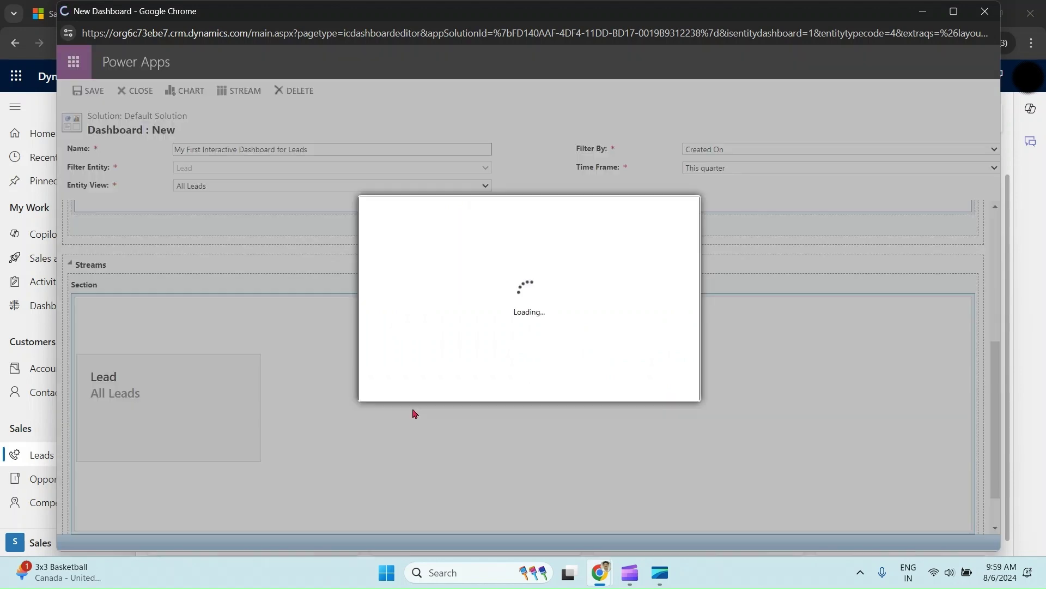
click(588, 331)
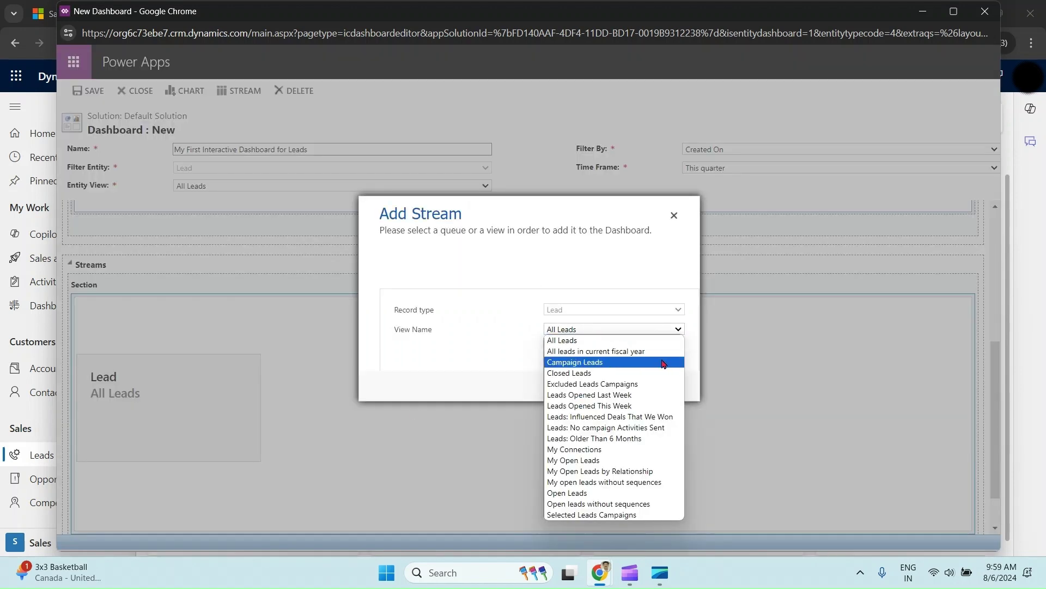
click(630, 374)
click(597, 387)
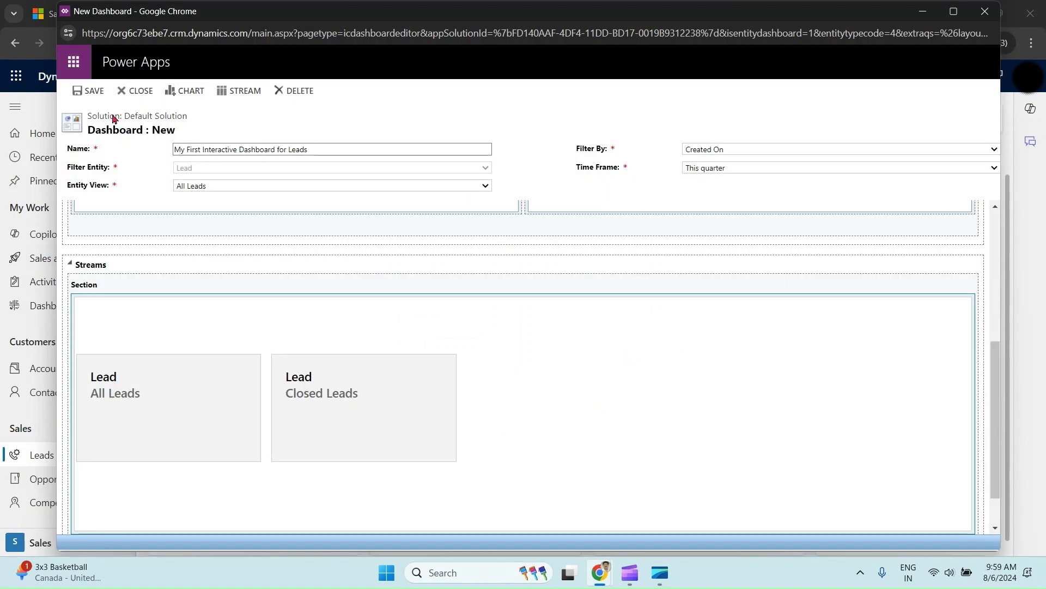
Step: Save the dashboard, close the designer, and publish all customizations
click(91, 94)
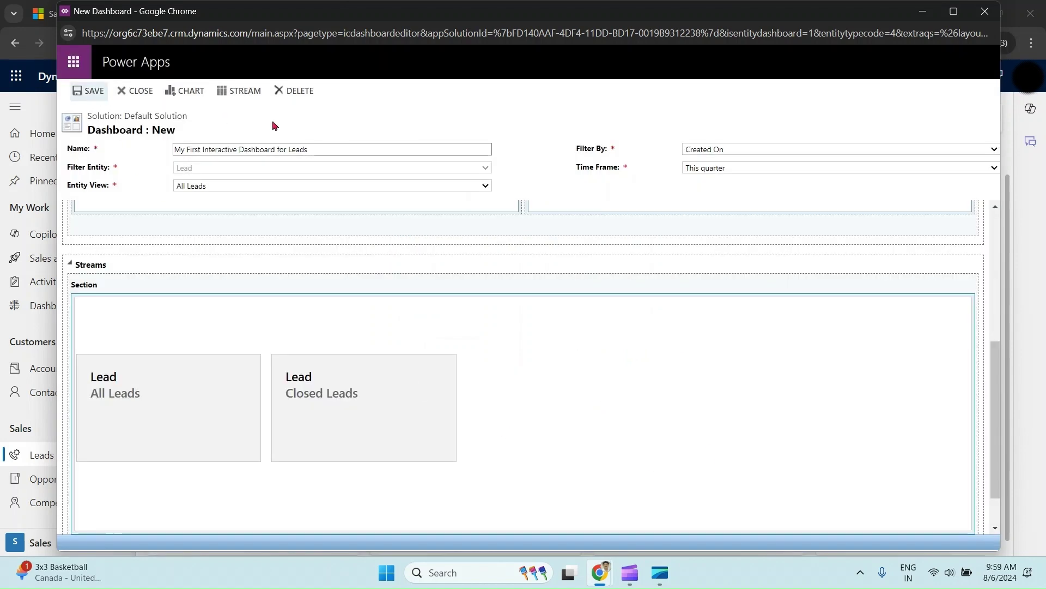
click(139, 92)
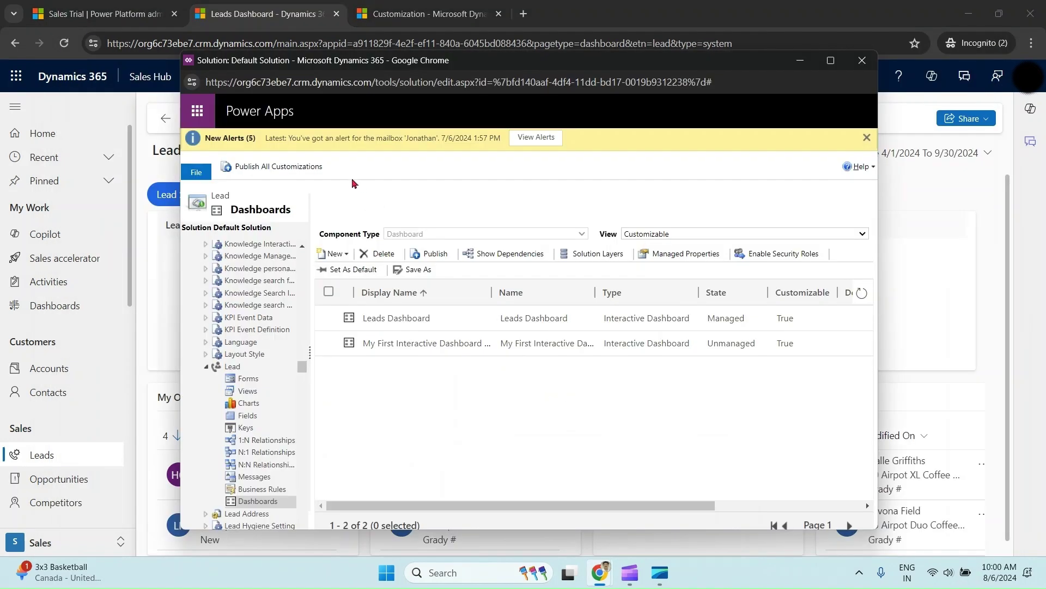
click(303, 170)
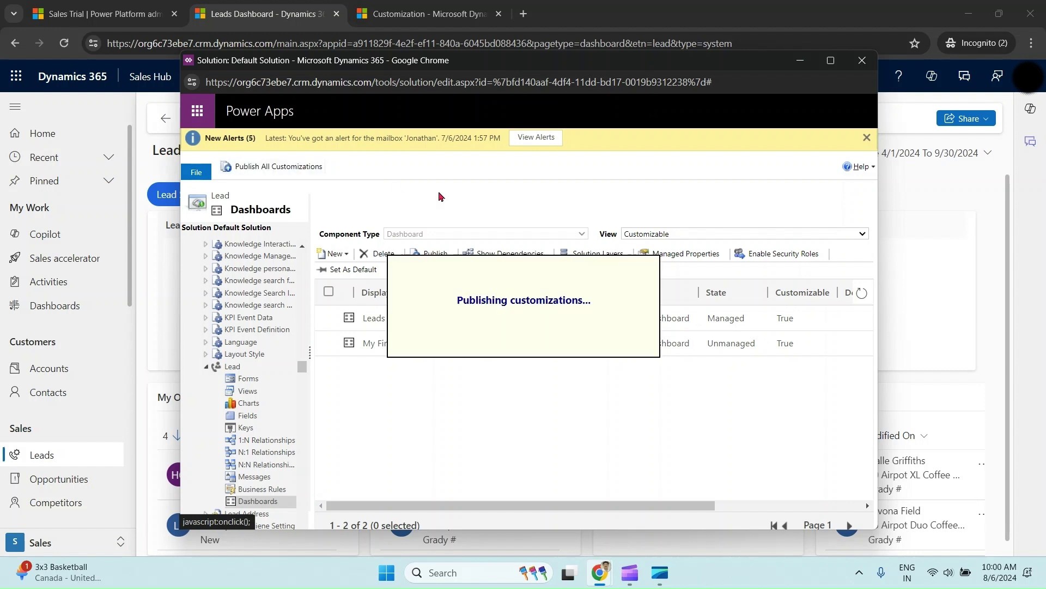
click(866, 138)
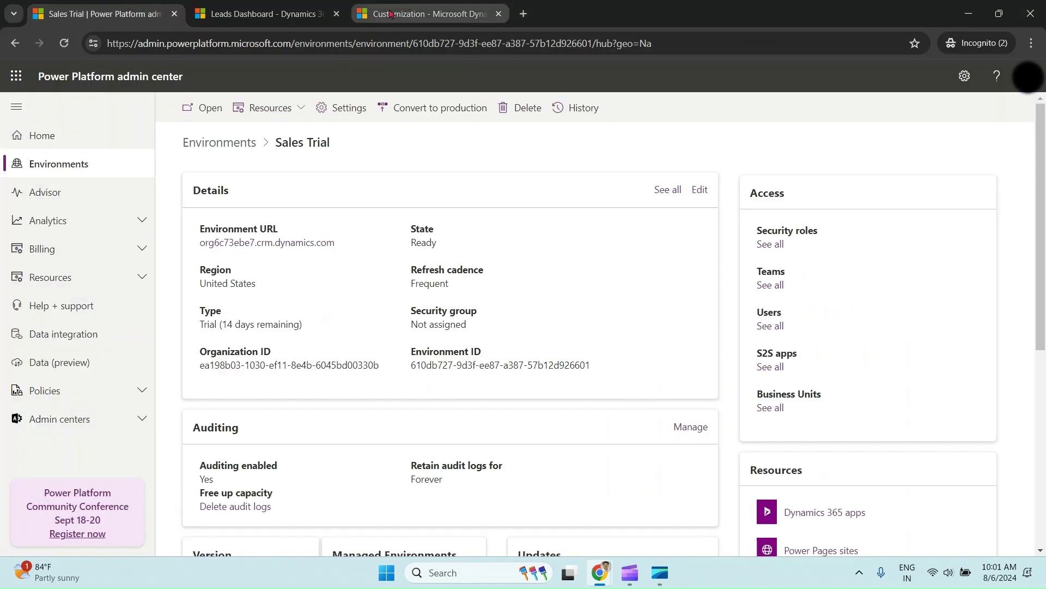
Step: Reload the Leads Dashboard tab and open its list of lead dashboards
click(391, 14)
click(256, 14)
key(F5)
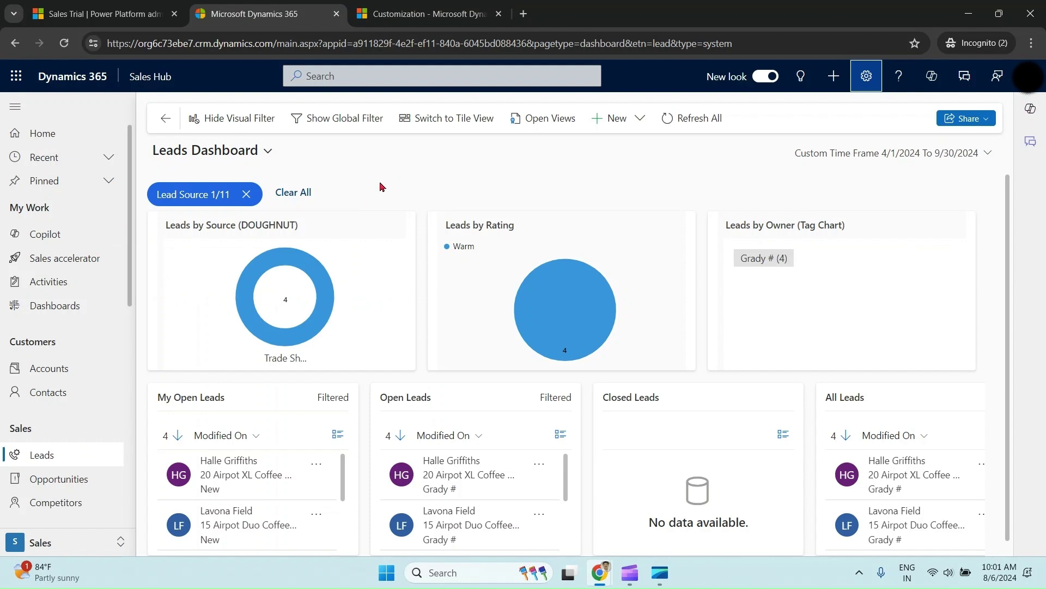
click(267, 151)
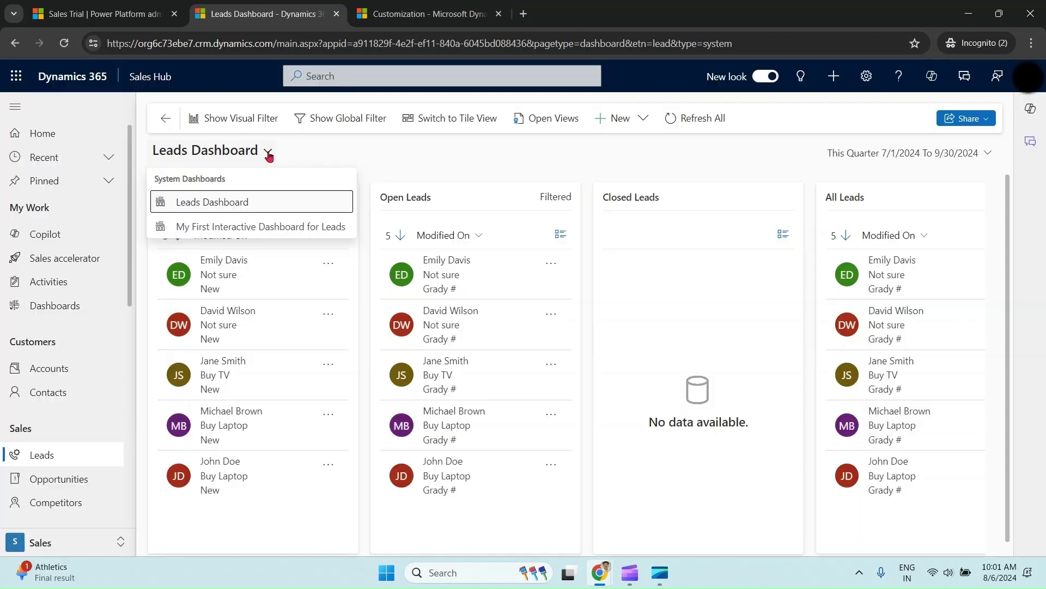
Step: Open My First Interactive Dashboard for Leads with a custom time frame starting 4/1/2024
click(242, 229)
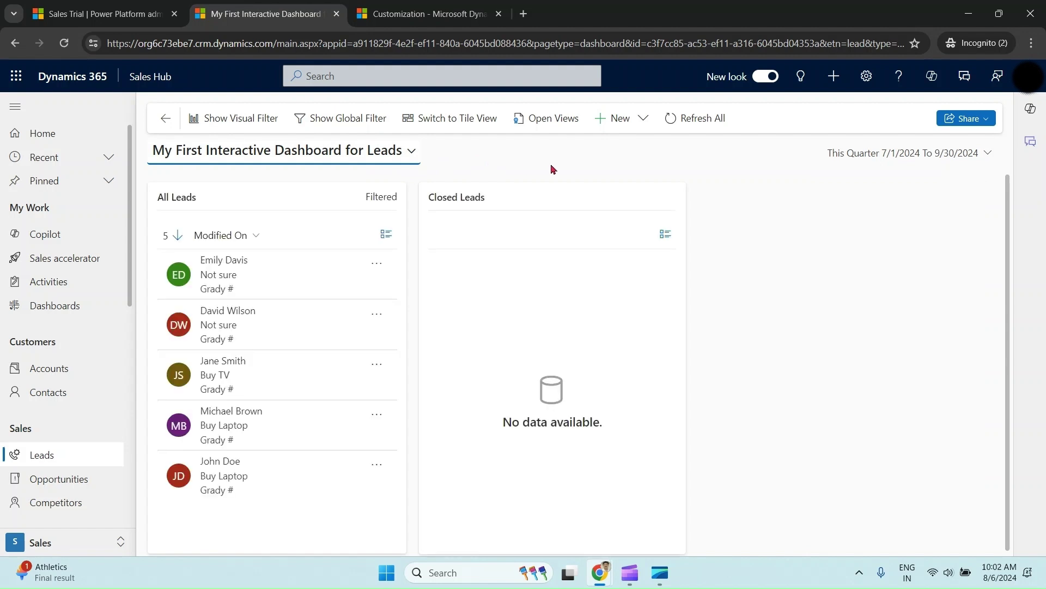
click(987, 153)
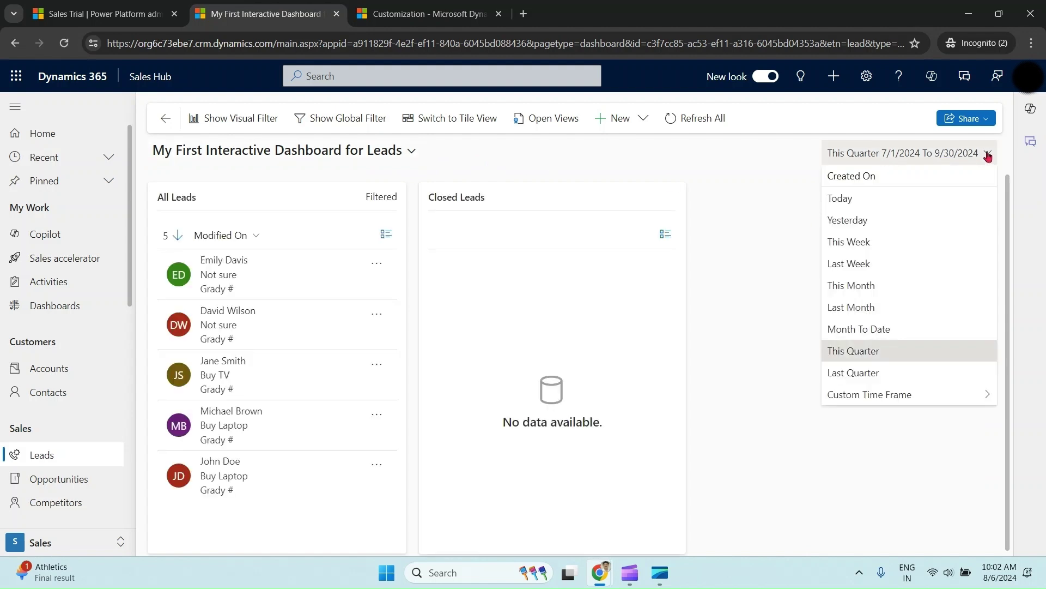
click(894, 403)
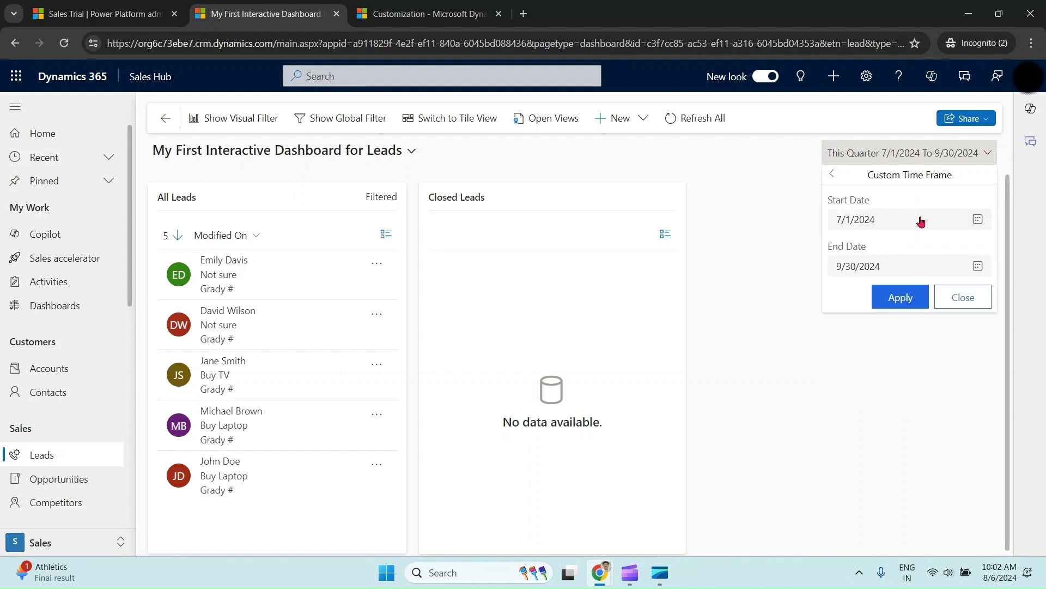
click(978, 220)
click(942, 248)
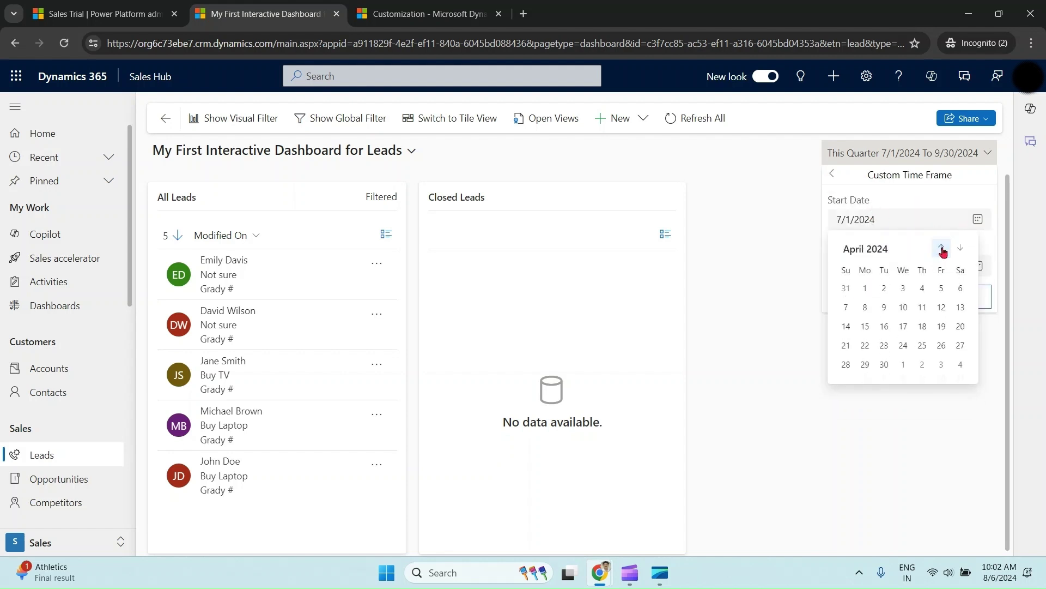
click(864, 287)
click(898, 297)
Step: Show the visual filter charts and filter leads to the External Referral source
click(472, 127)
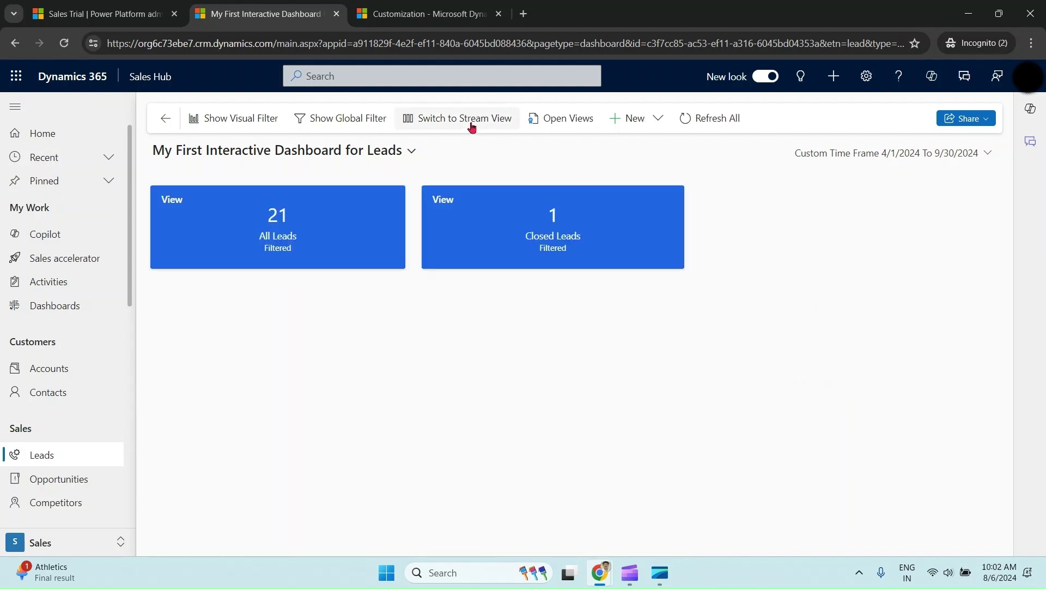
click(472, 127)
click(347, 124)
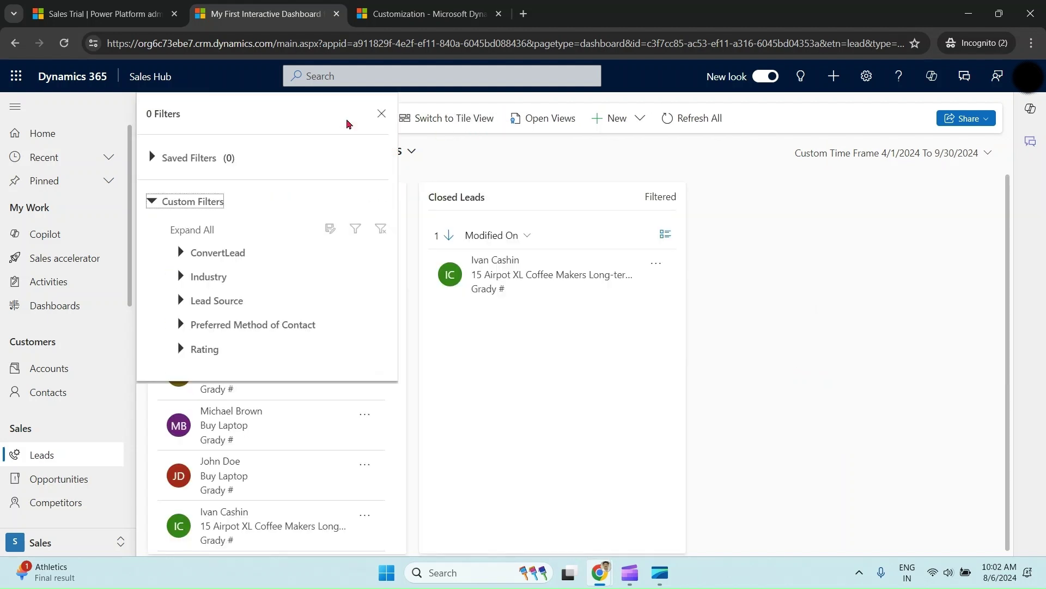
click(382, 117)
click(236, 125)
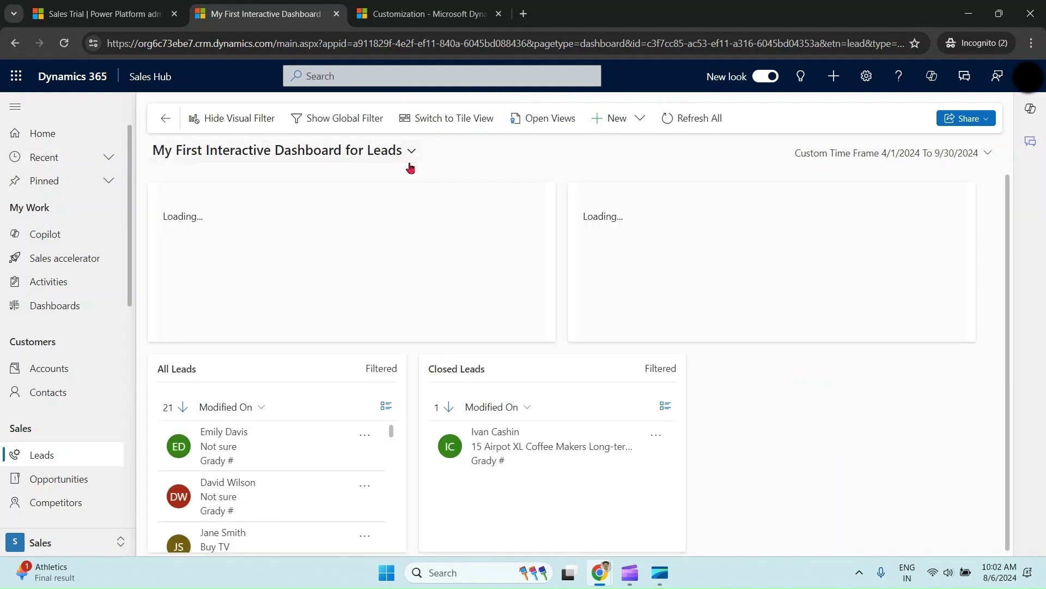
click(379, 268)
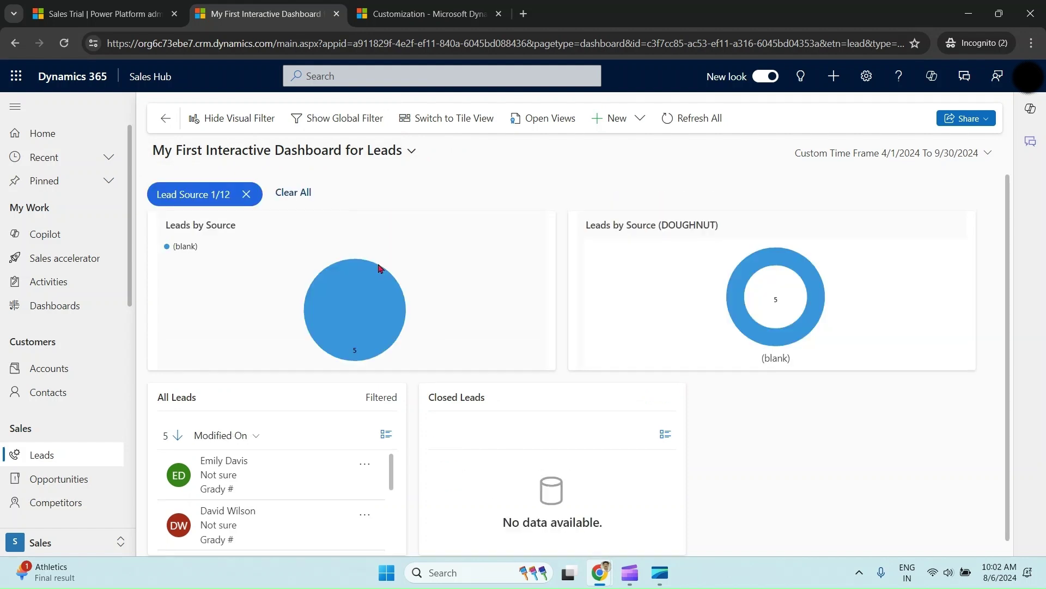
click(251, 200)
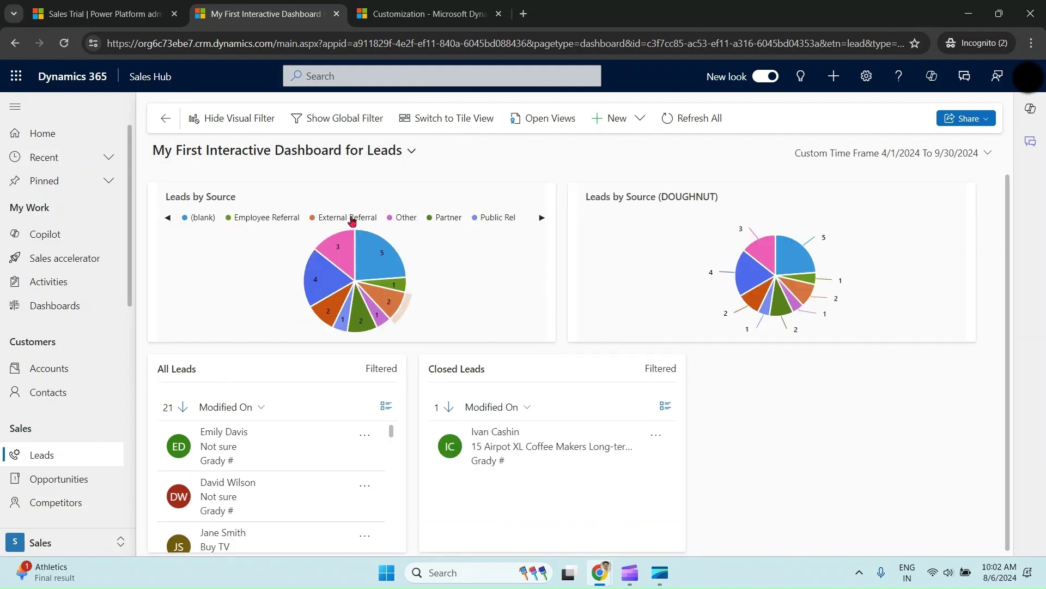
click(392, 303)
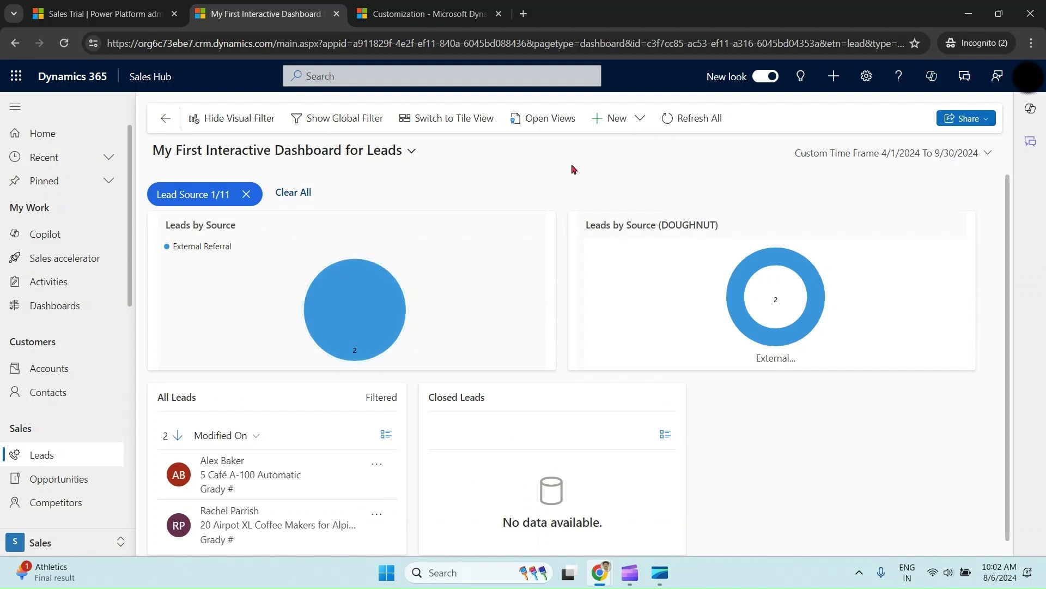
click(347, 120)
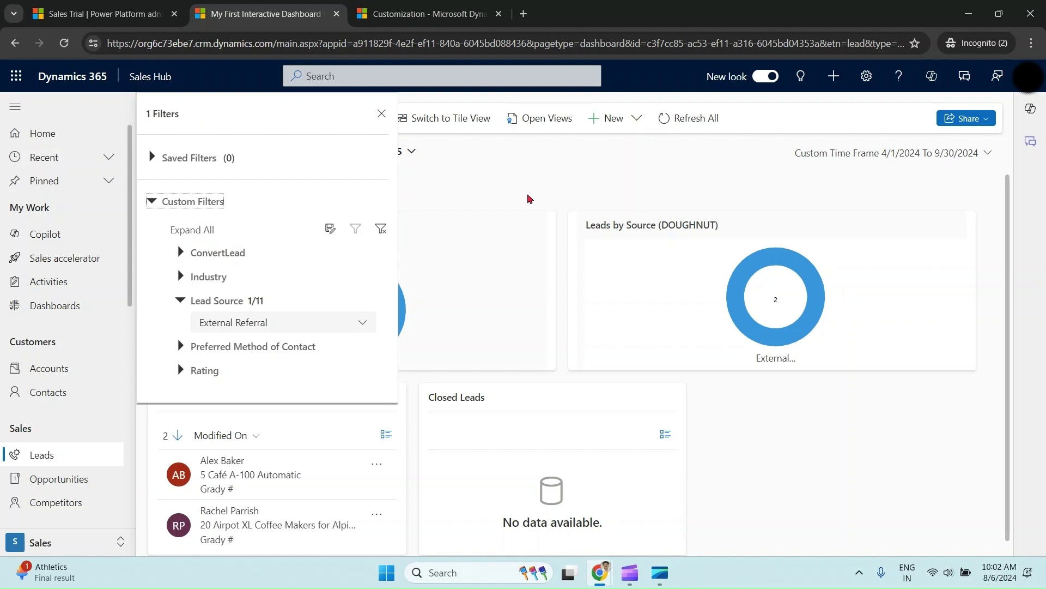
Step: Open the Lead entity's budgetamount field from the Default Solution's Lead fields list
click(434, 15)
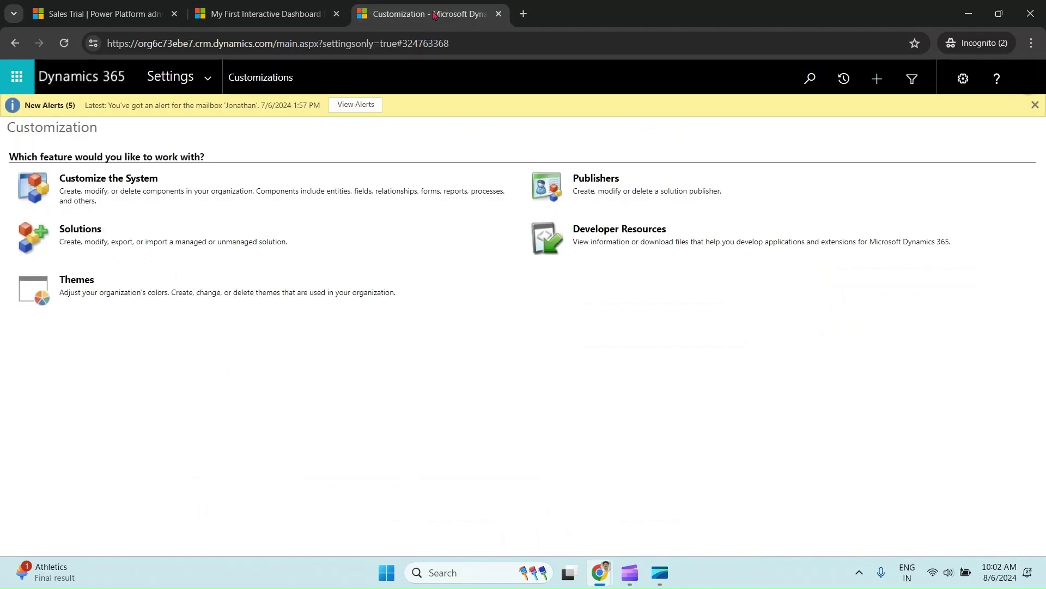
click(240, 191)
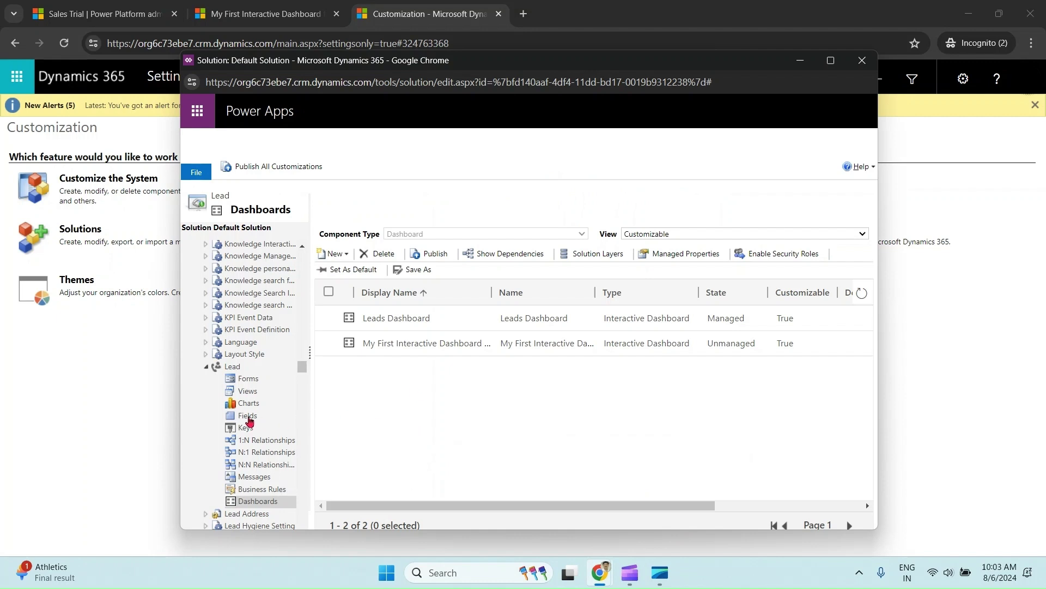
click(252, 417)
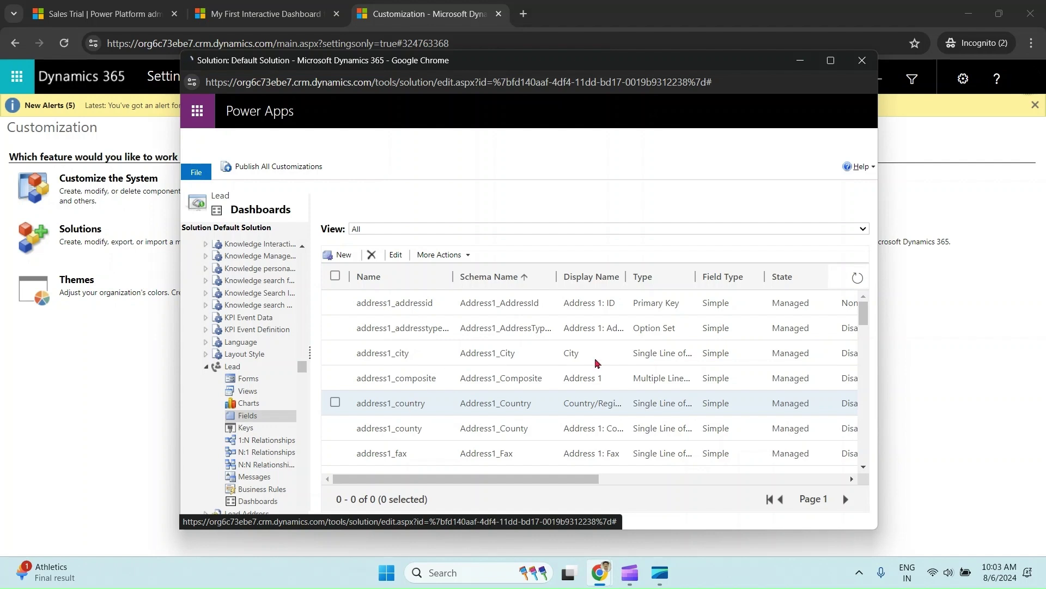
drag(864, 313, 873, 454)
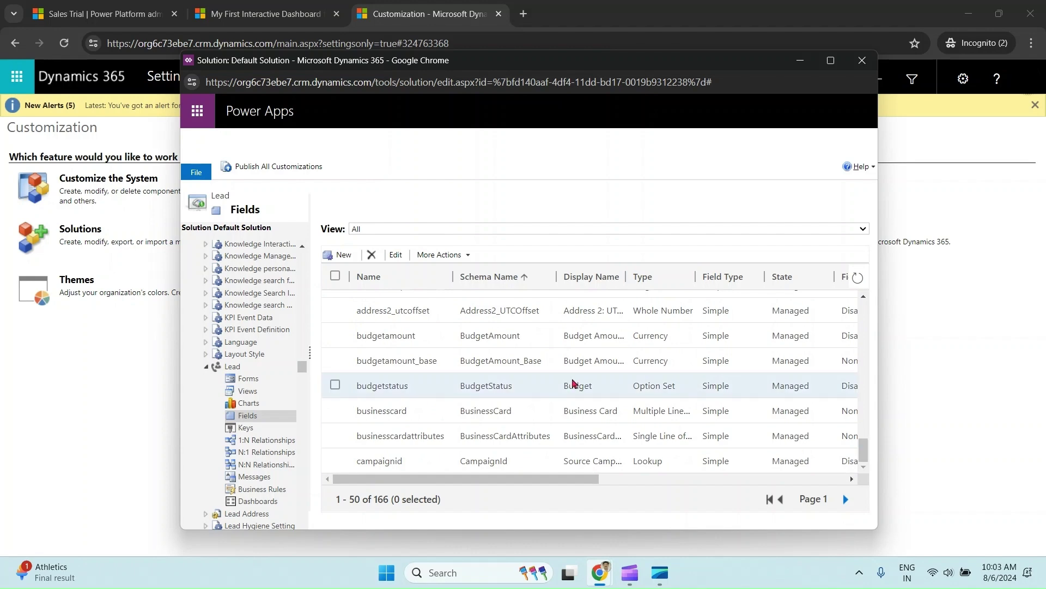
double_click(513, 341)
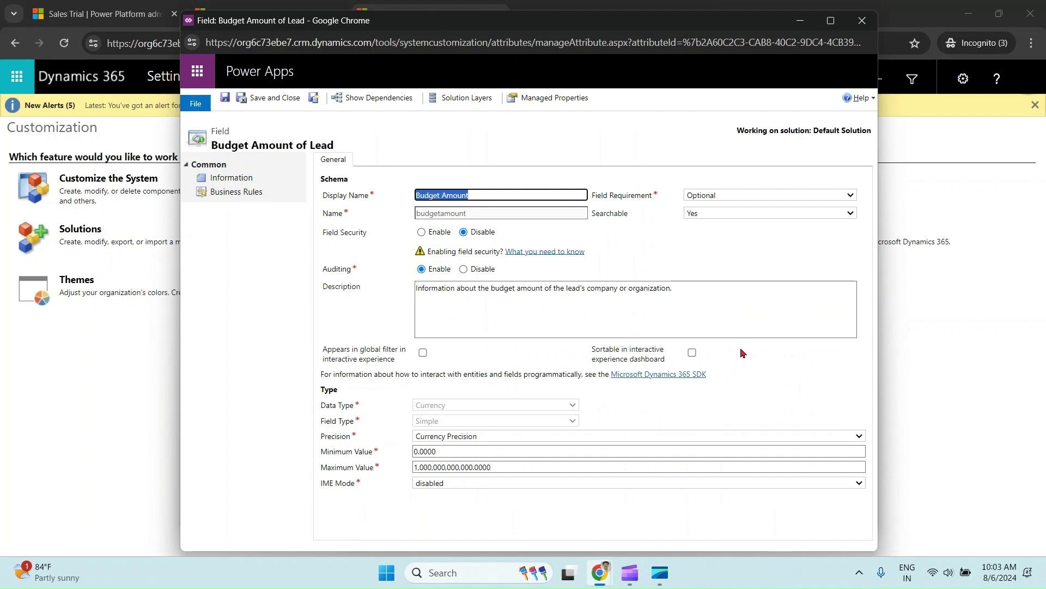
Step: Enable 'Appears in global filter in interactive experience' for Budget Amount and publish all customizations
click(425, 358)
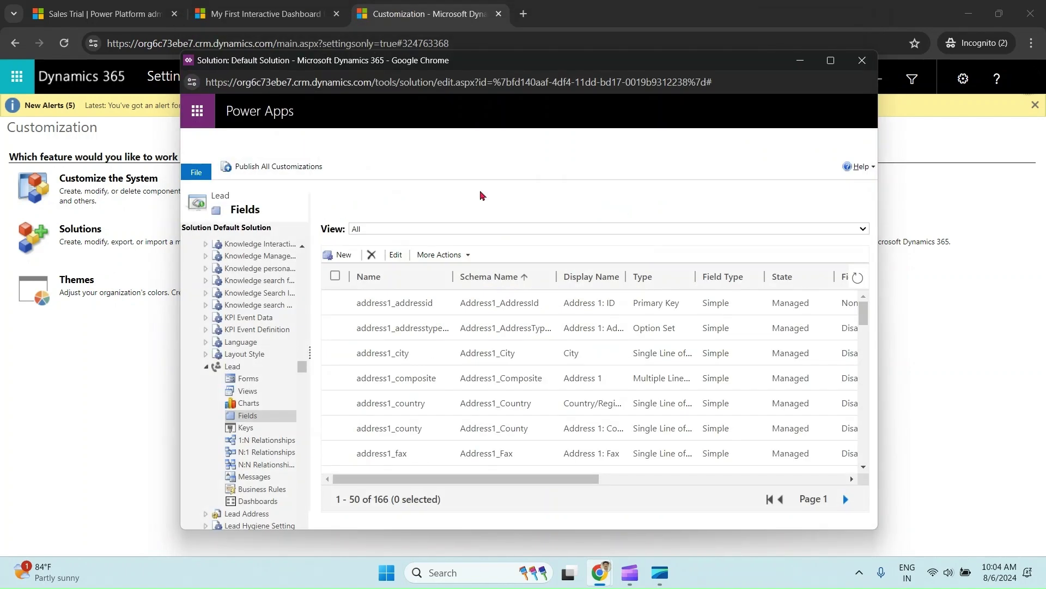
click(305, 167)
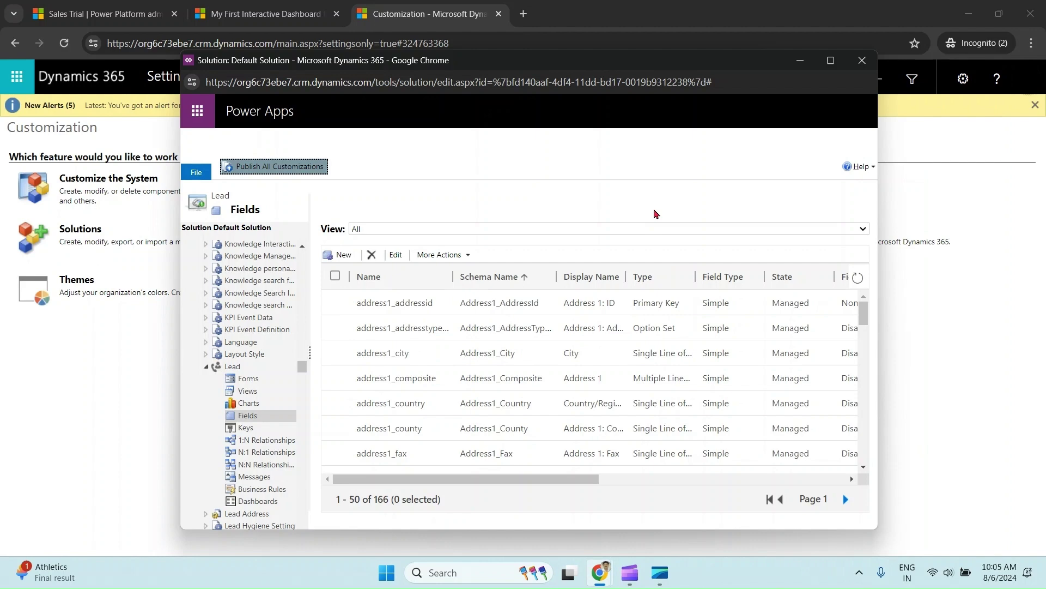
Step: Close the solution window and return to the leads dashboard
click(862, 60)
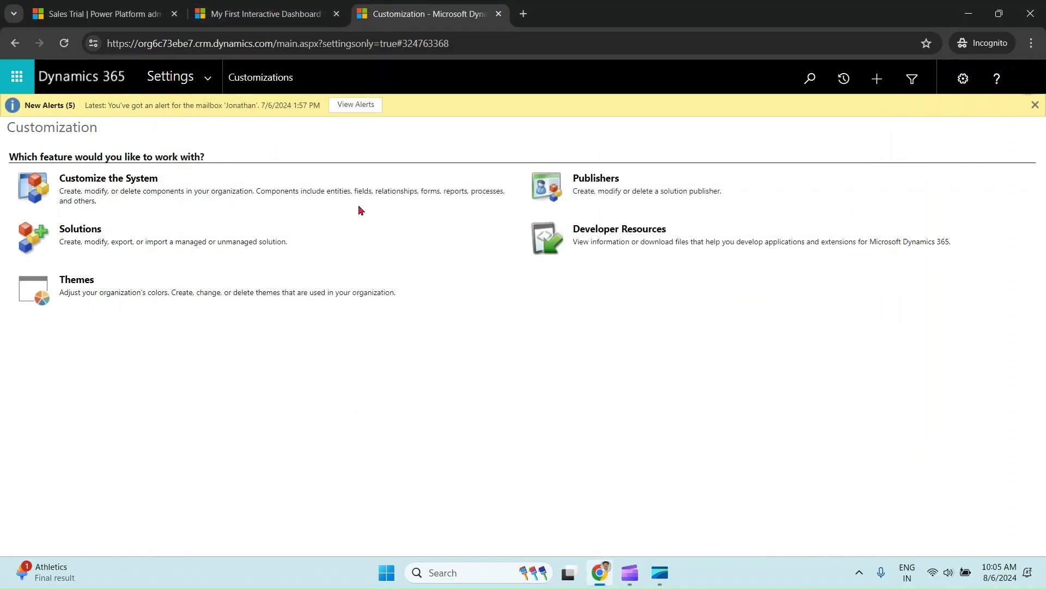
click(100, 15)
key(ctrl+Tab)
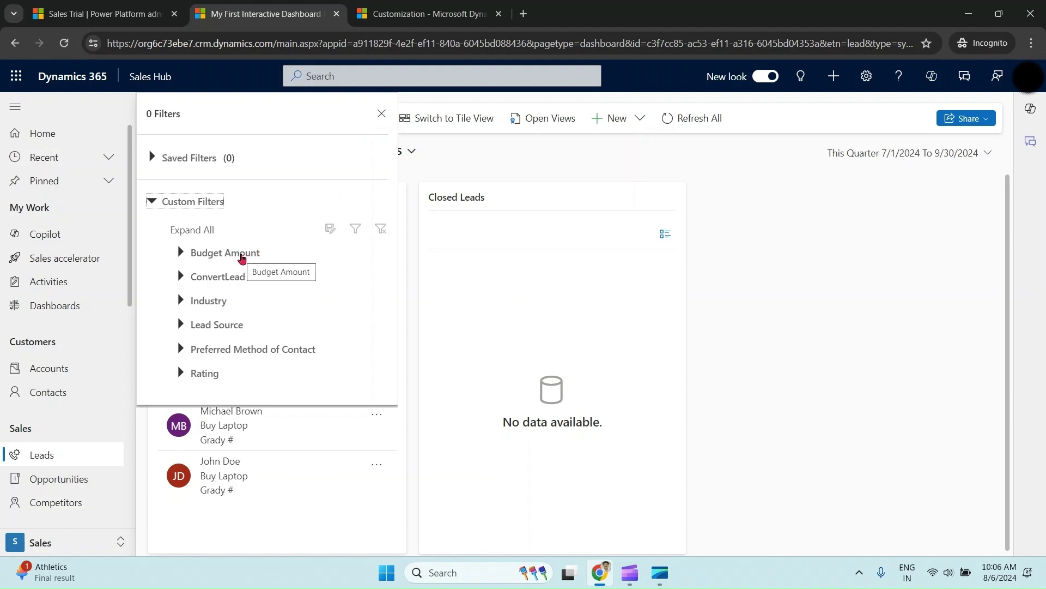
Step: Filter the All Leads stream by Budget Amount, keeping the Modified On sort
click(242, 259)
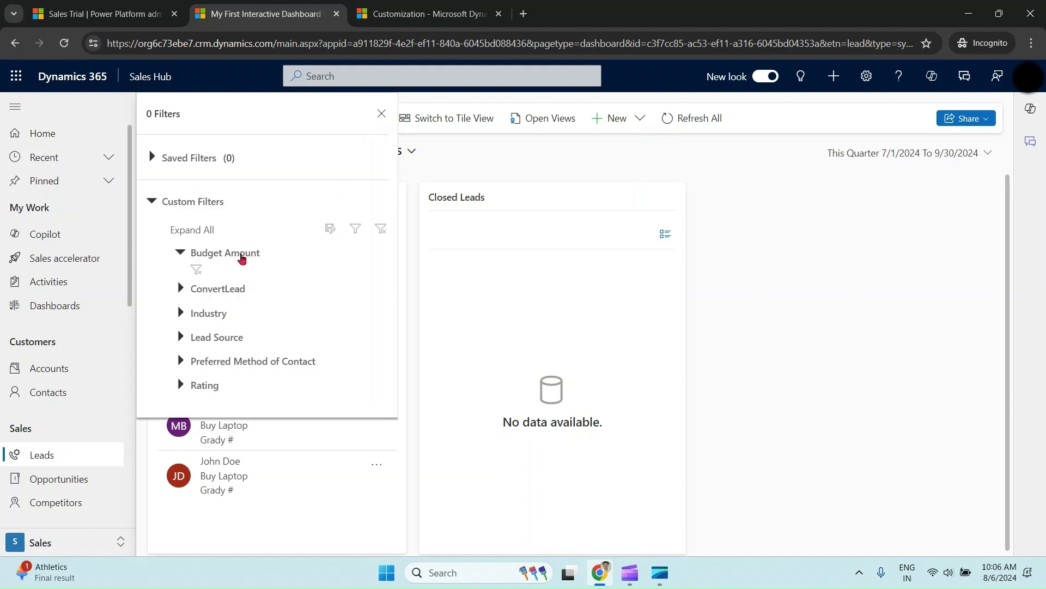
click(381, 113)
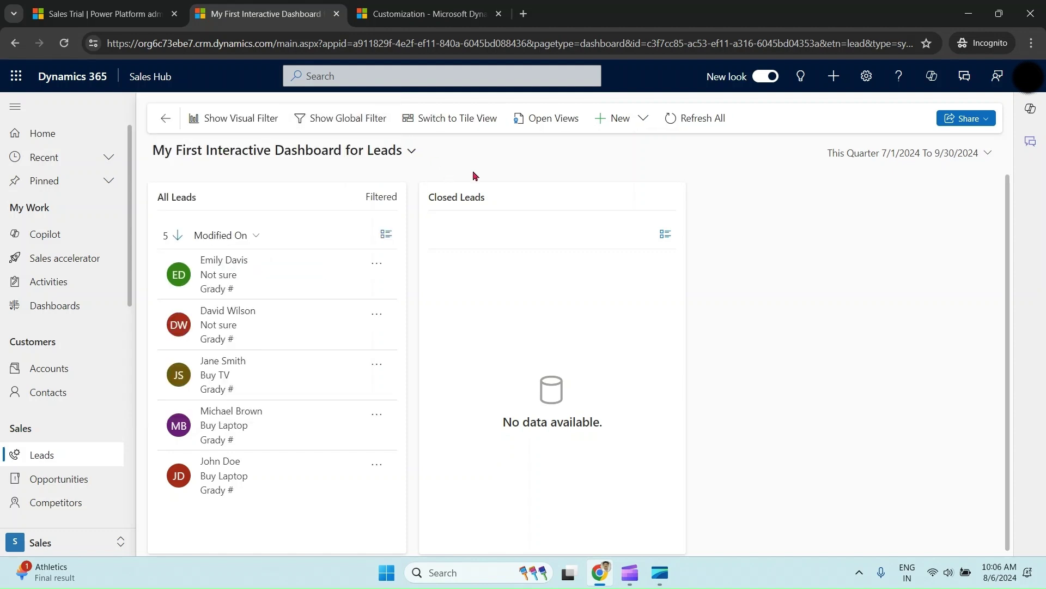
click(259, 240)
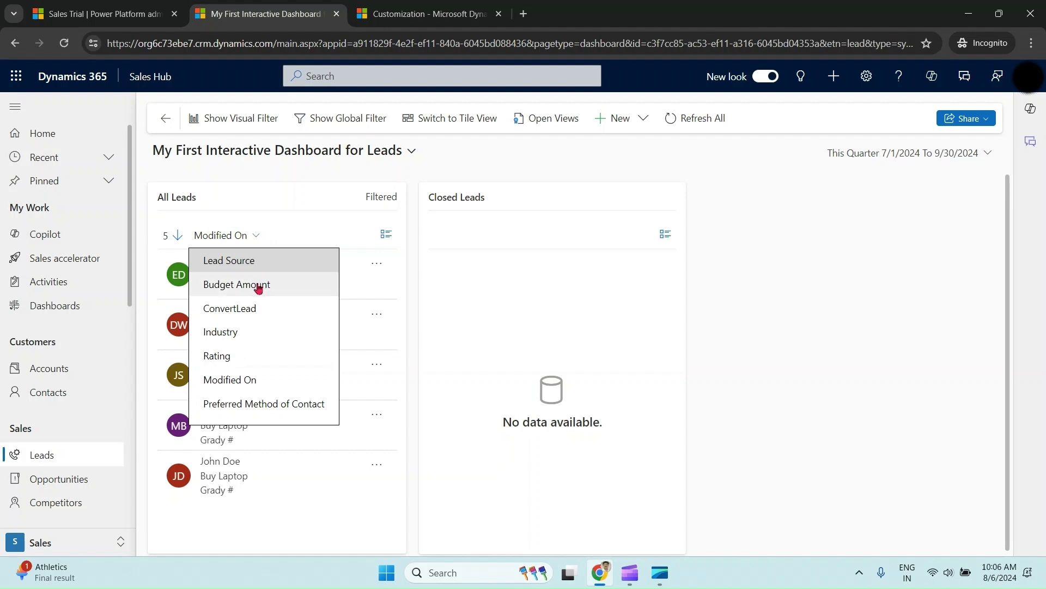
click(465, 164)
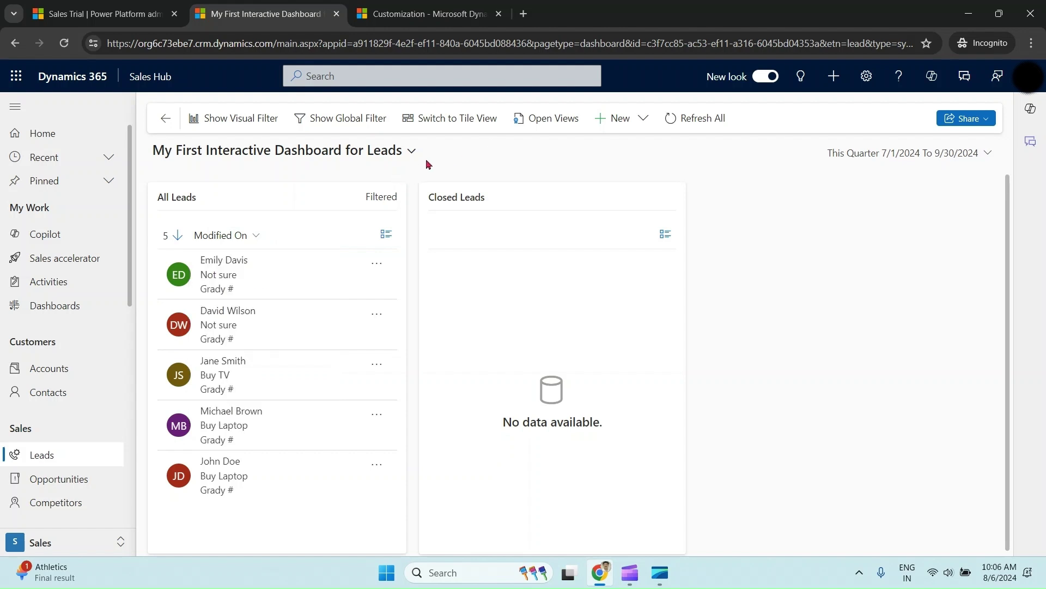
Step: Show the visual filter charts for a custom 4/1/2024–9/30/2024 time frame, then return to the solution window
click(250, 121)
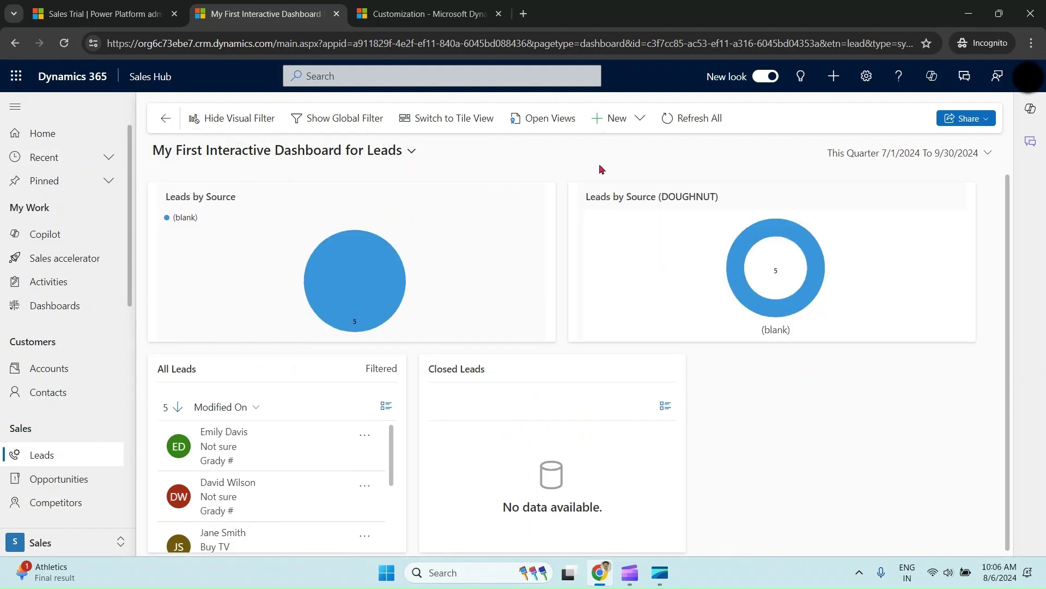
click(905, 153)
click(897, 400)
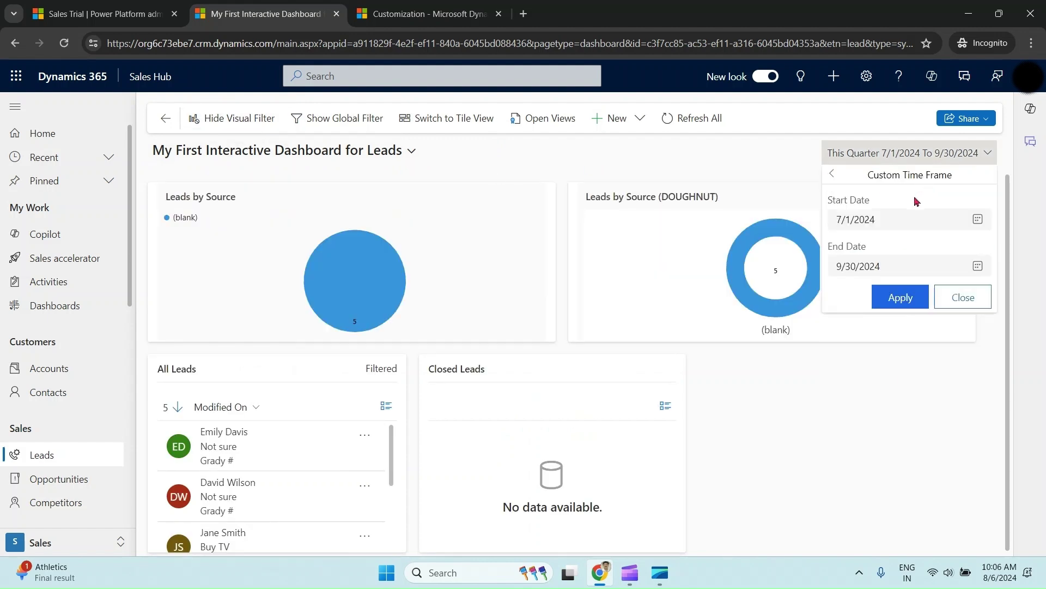
click(978, 219)
click(941, 248)
click(942, 248)
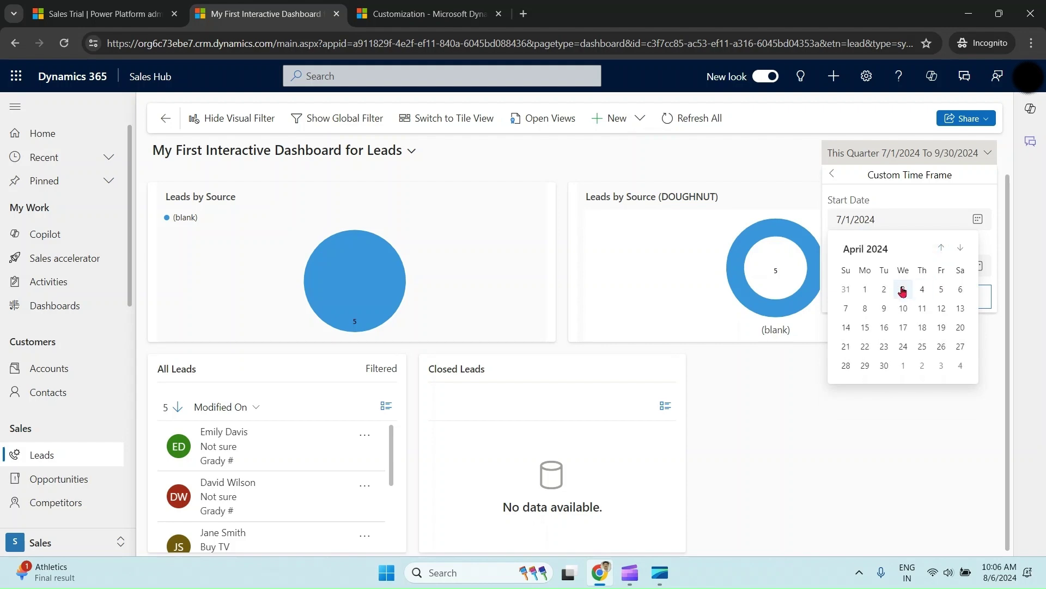
click(865, 289)
click(907, 302)
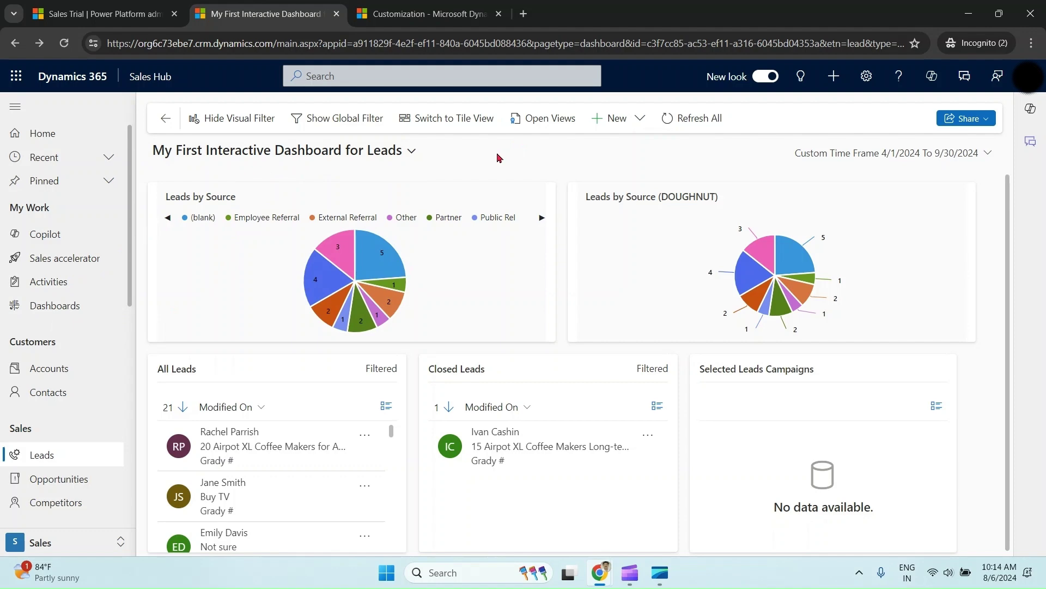
key(alt+Tab)
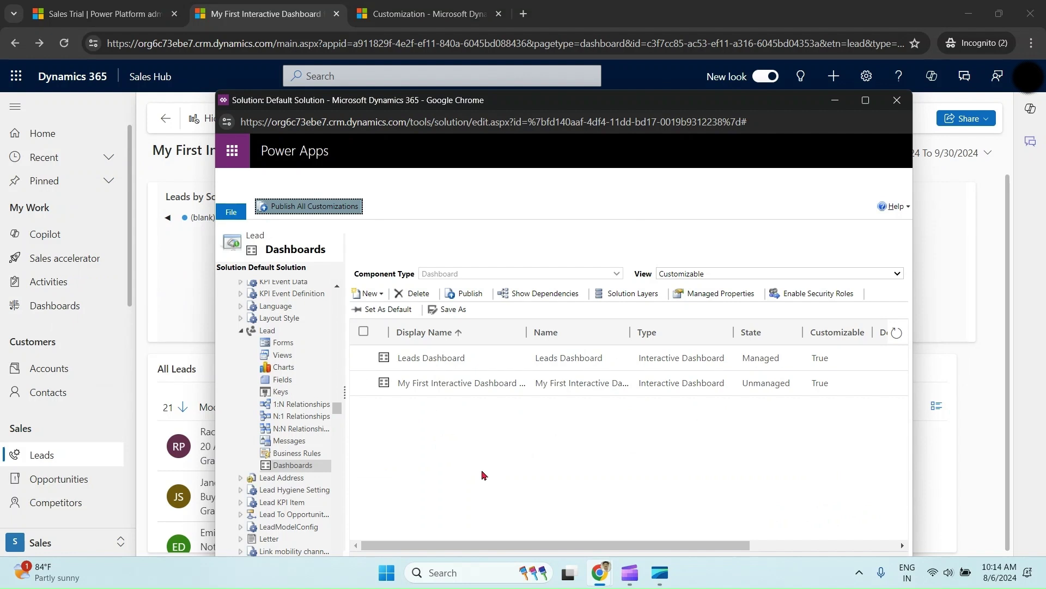
Step: Start a new interactive experience dashboard, then cancel the layout chooser
click(370, 293)
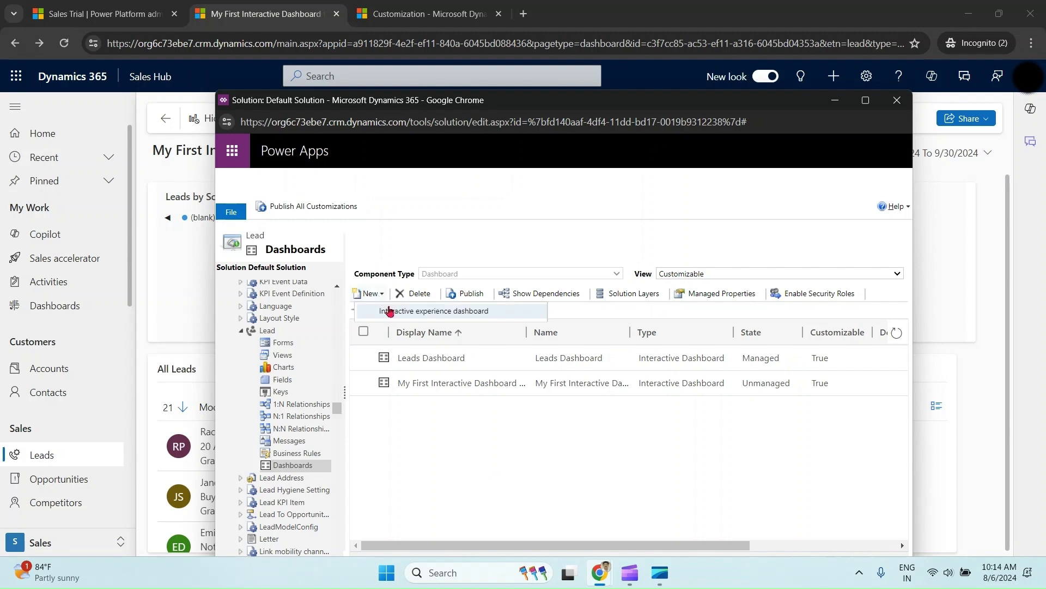
click(420, 311)
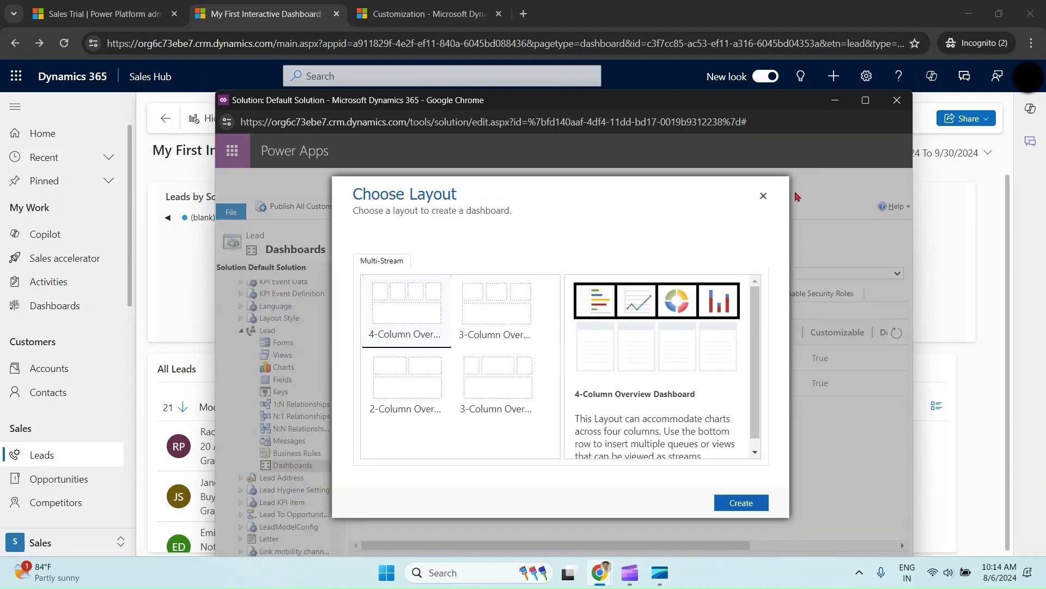
click(764, 197)
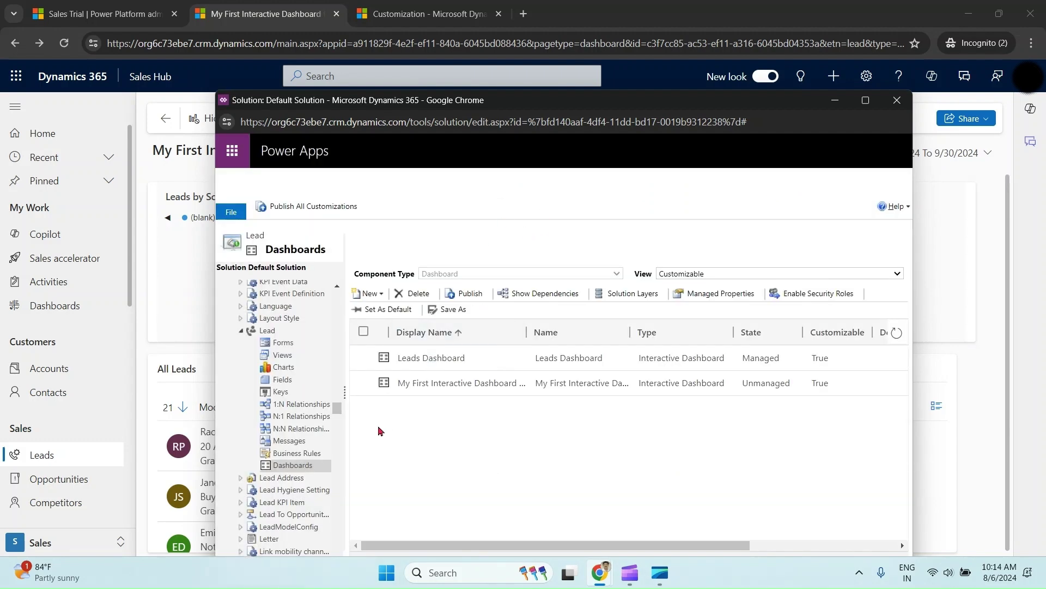
Step: Collapse Entities and list all the solution's dashboards, with the New menu showing
scroll(338, 406, up, 5)
scroll(338, 406, up, 5)
scroll(341, 404, up, 5)
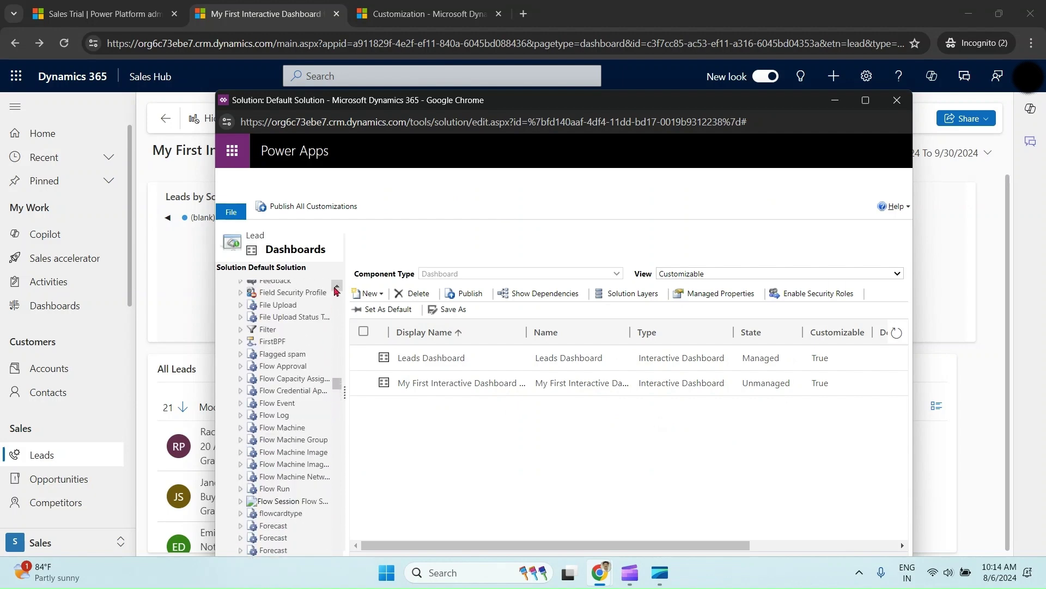
drag(337, 384, 336, 285)
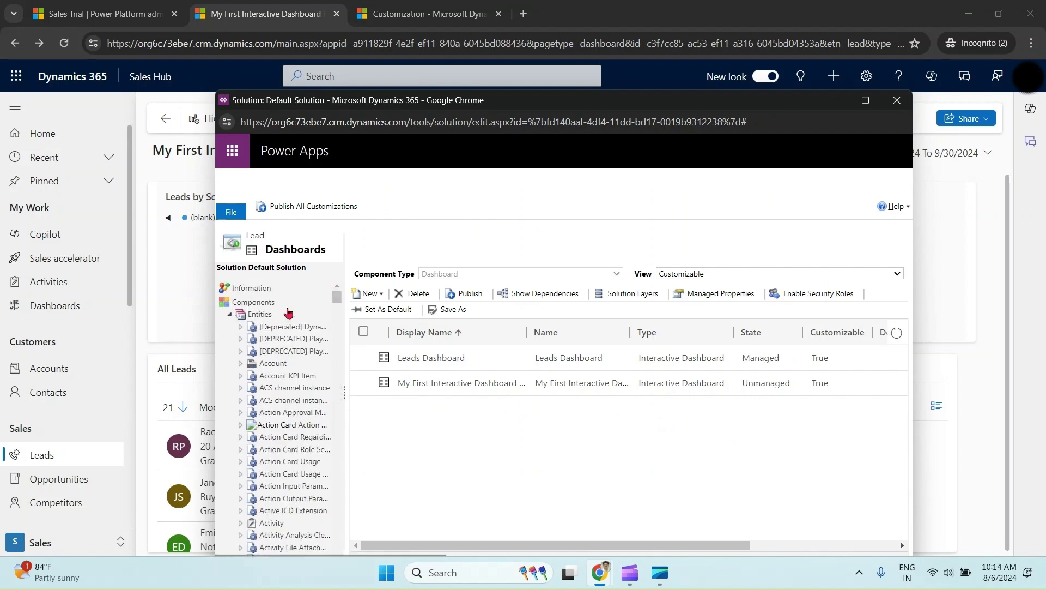
click(230, 315)
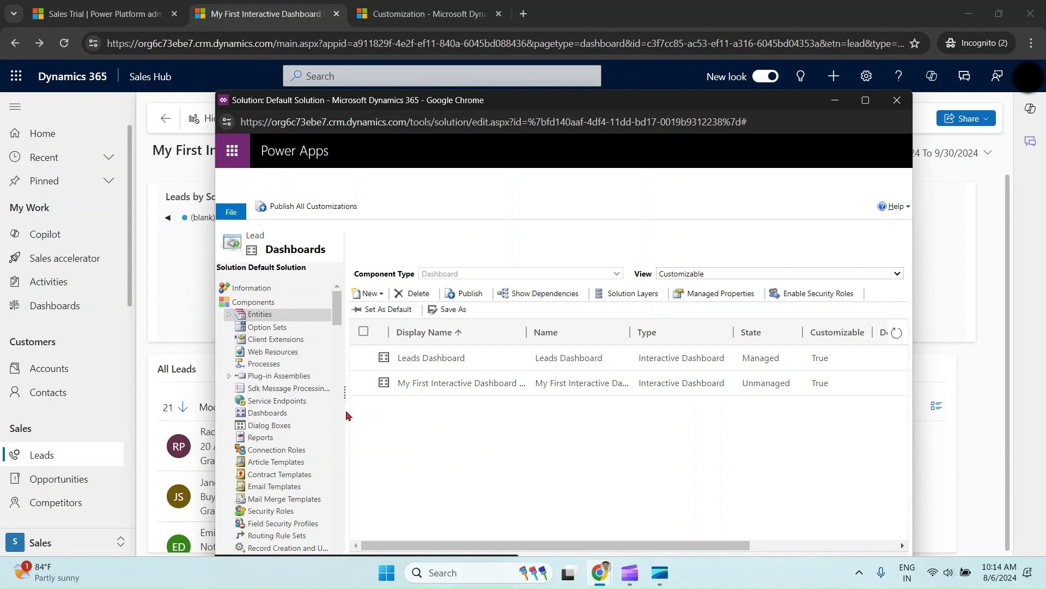
click(274, 413)
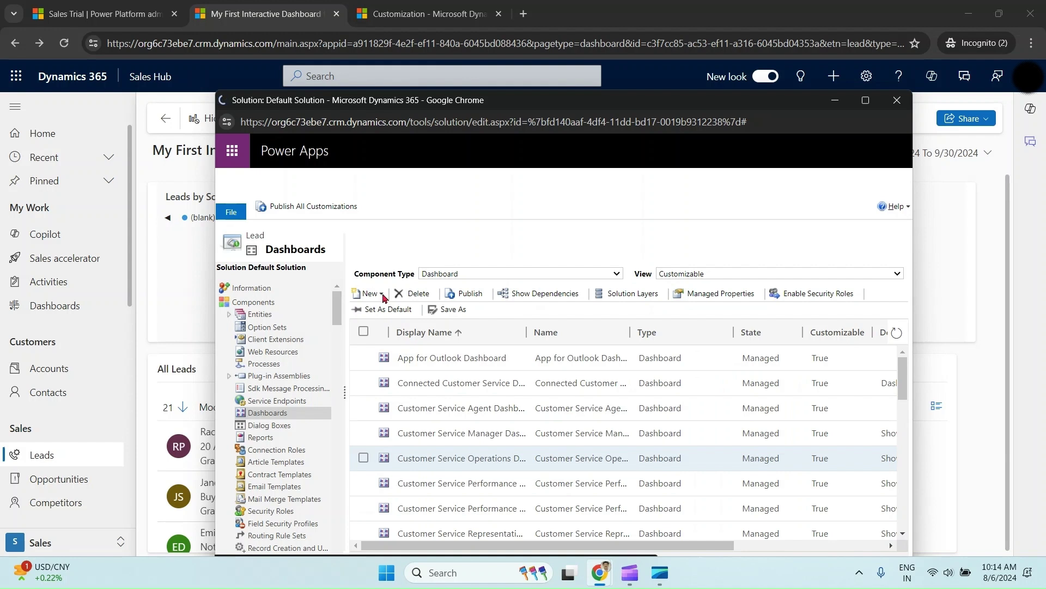
click(382, 295)
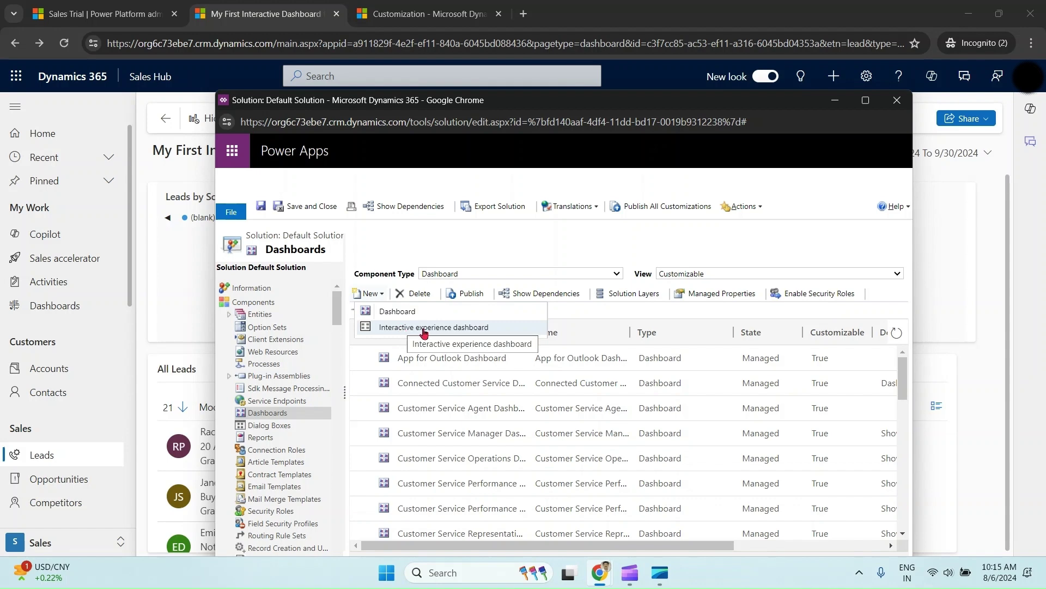
Step: Start a new interactive dashboard and view Single-Stream layouts, with 5-Column Overview selected
click(425, 329)
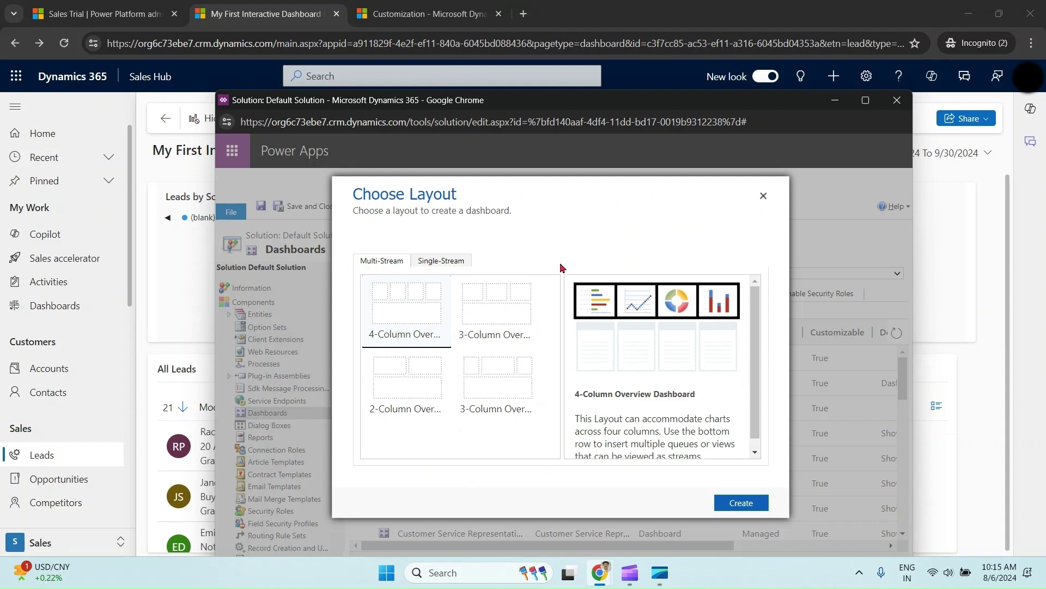
click(446, 261)
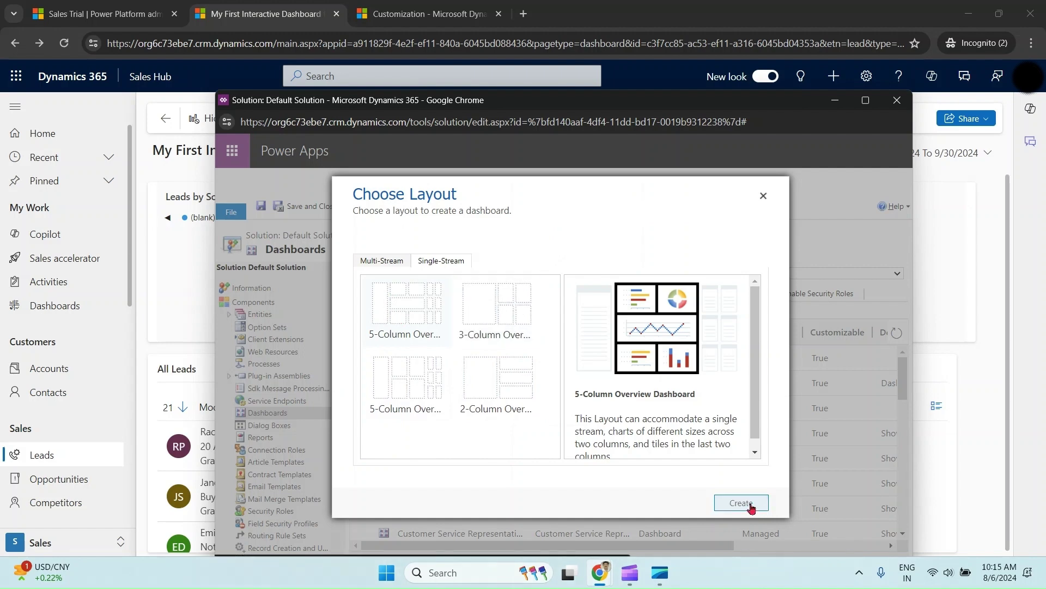
Step: Create 'A Single Stream Dashboard for Leads' filtering Lead by Created On for This quarter
click(747, 502)
text(A Single Stream )
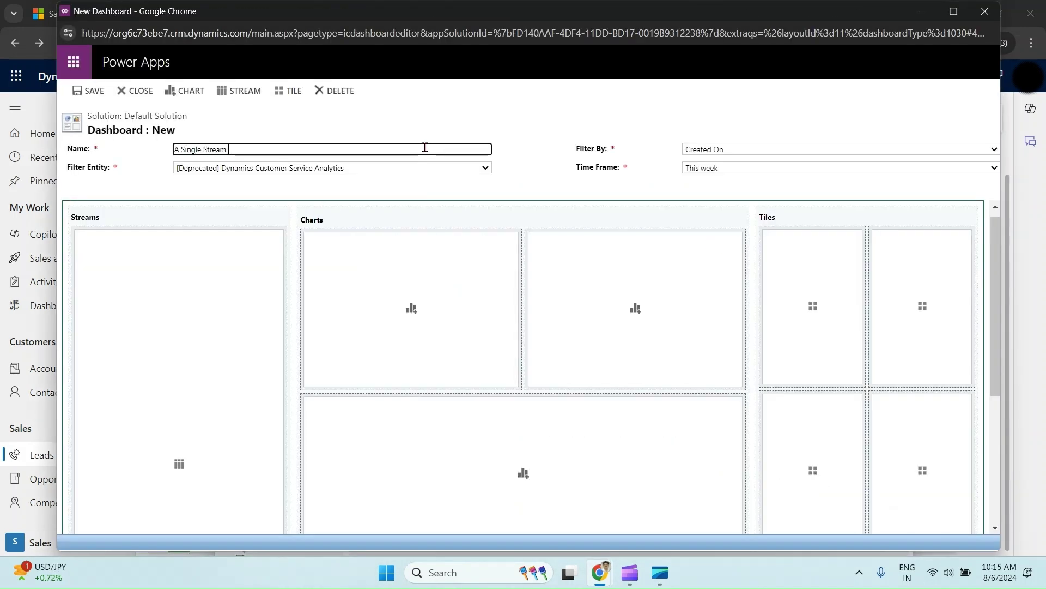
text(Dashboard for Leads)
click(717, 149)
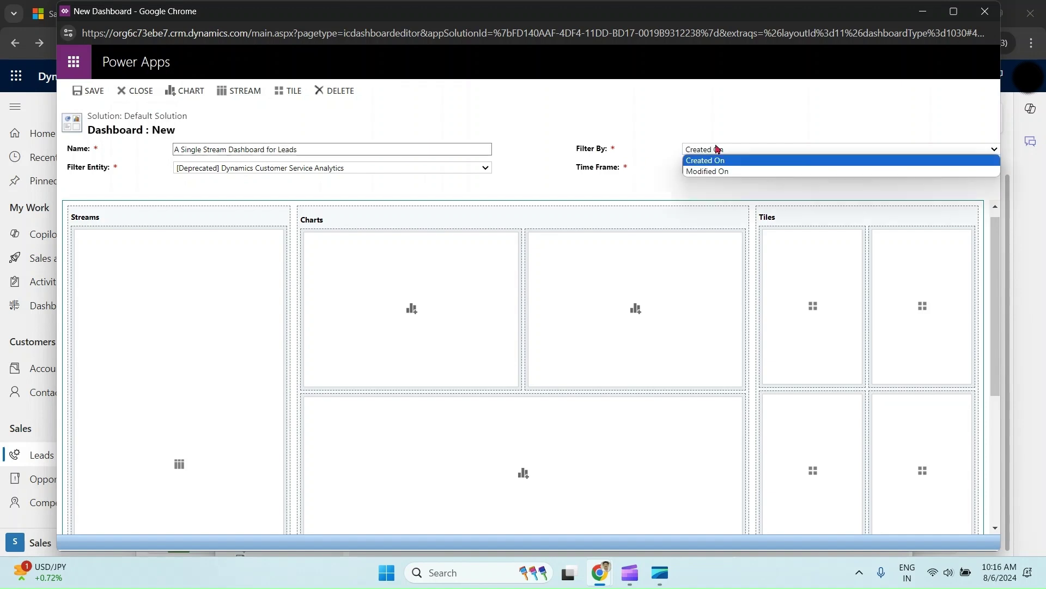
click(729, 161)
click(710, 167)
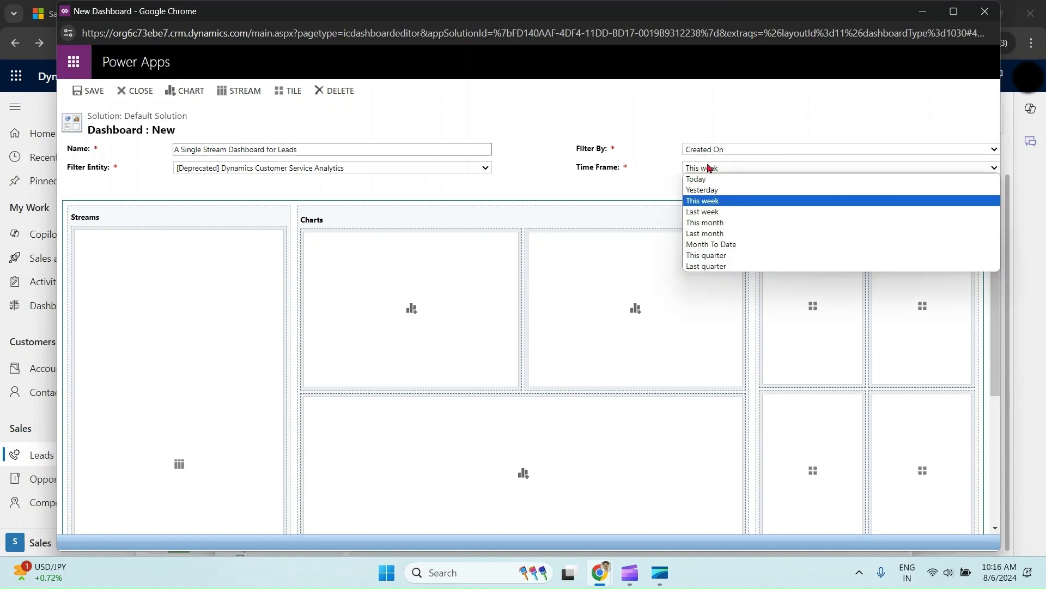
click(711, 255)
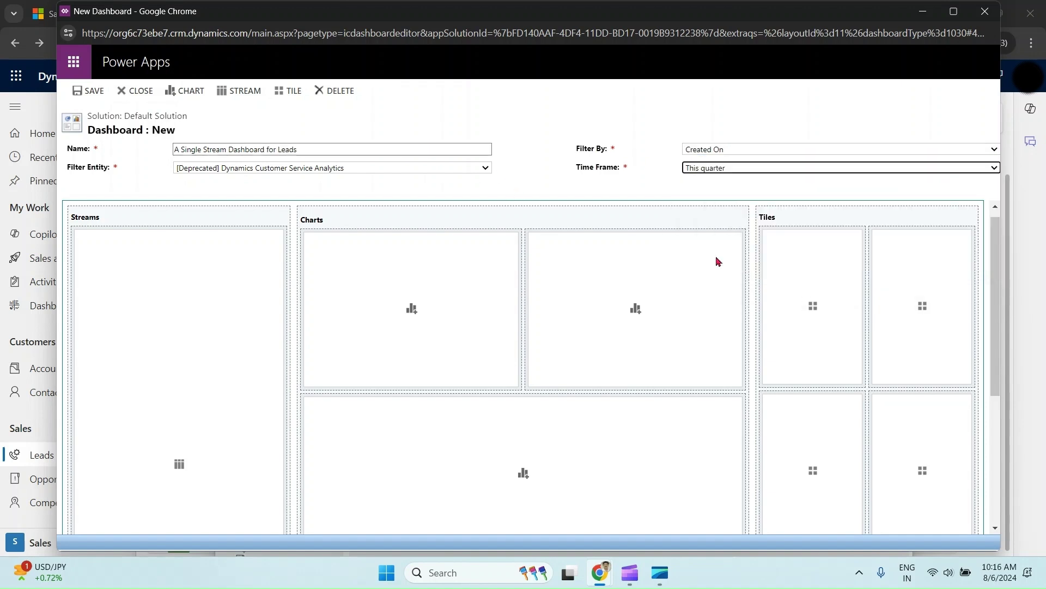
click(484, 170)
text(lead)
key(Return)
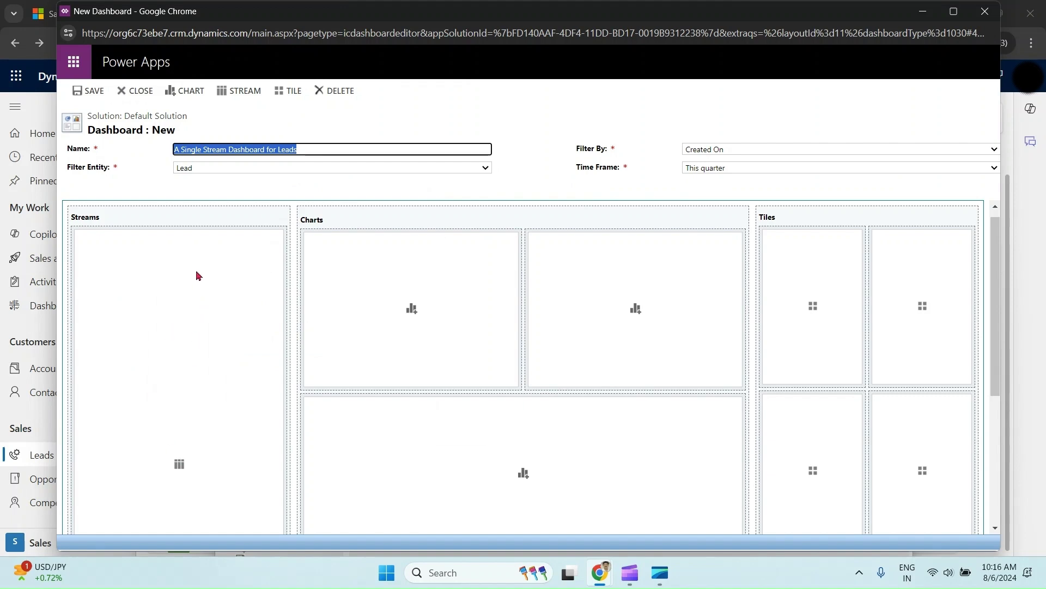
Step: Add an All Leads stream and the Leads by Rating chart
click(179, 467)
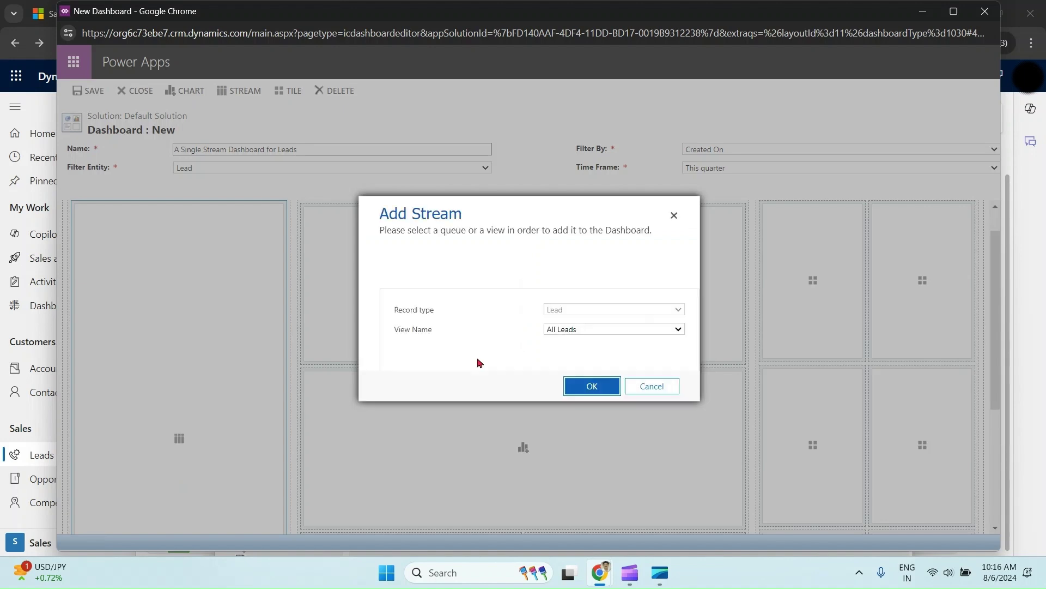
click(591, 386)
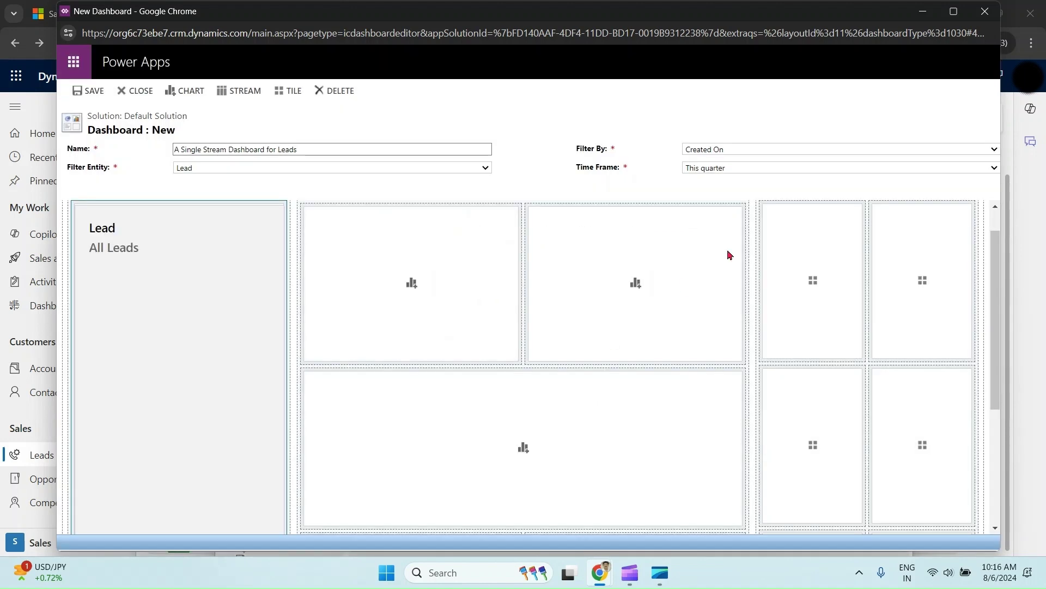
click(412, 287)
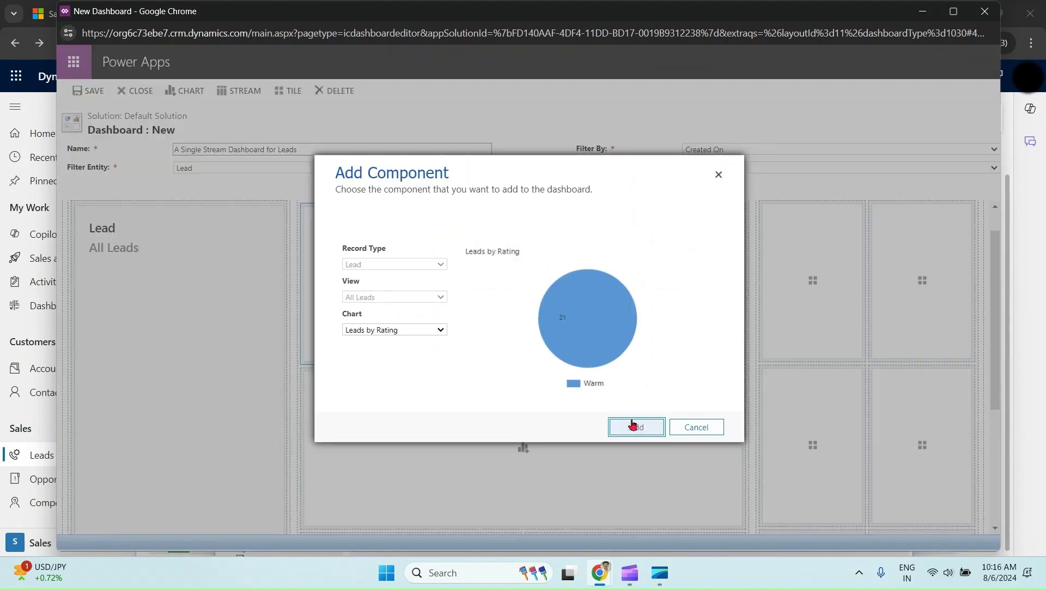
click(633, 425)
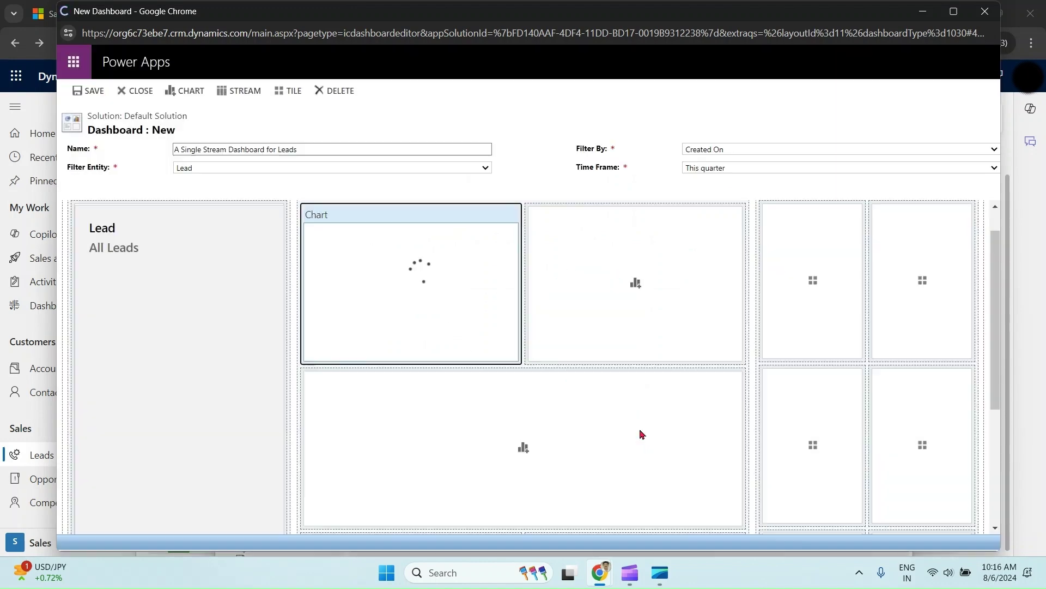
Step: Add the Leads by Source doughnut chart to the large lower tile
click(524, 452)
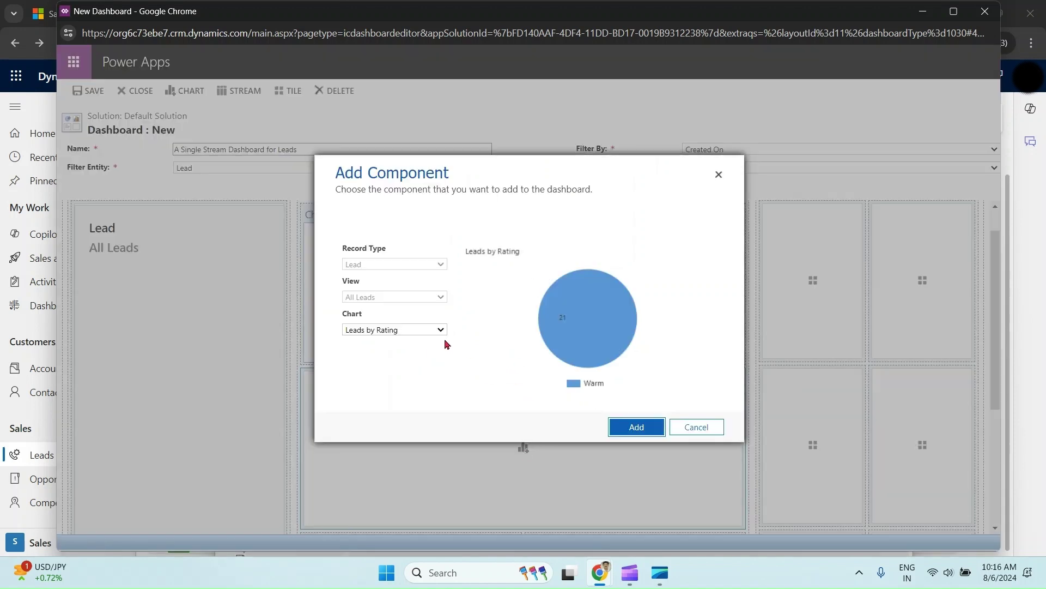
click(431, 330)
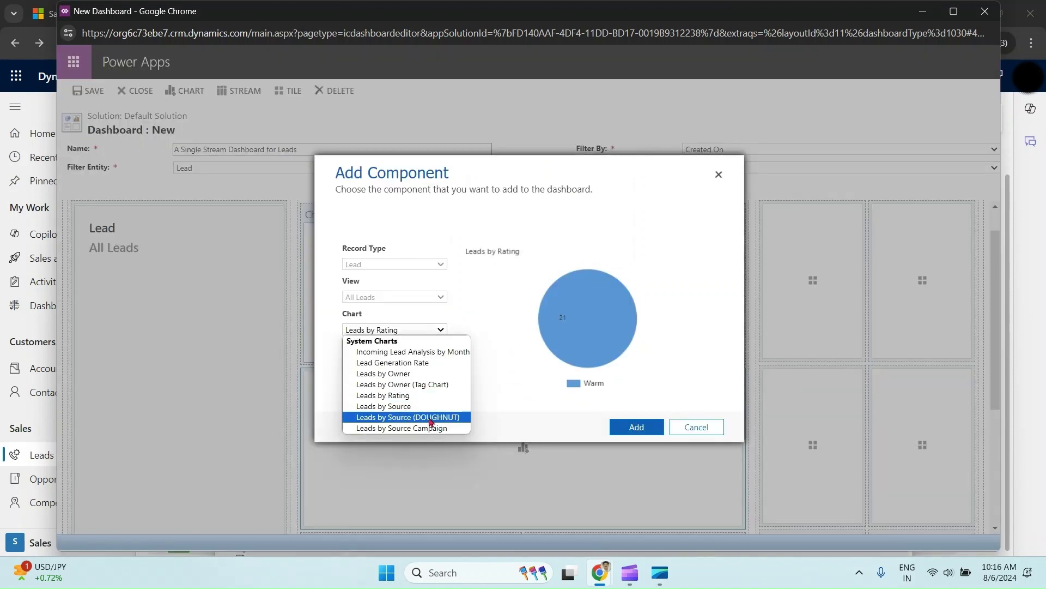
click(408, 417)
click(631, 434)
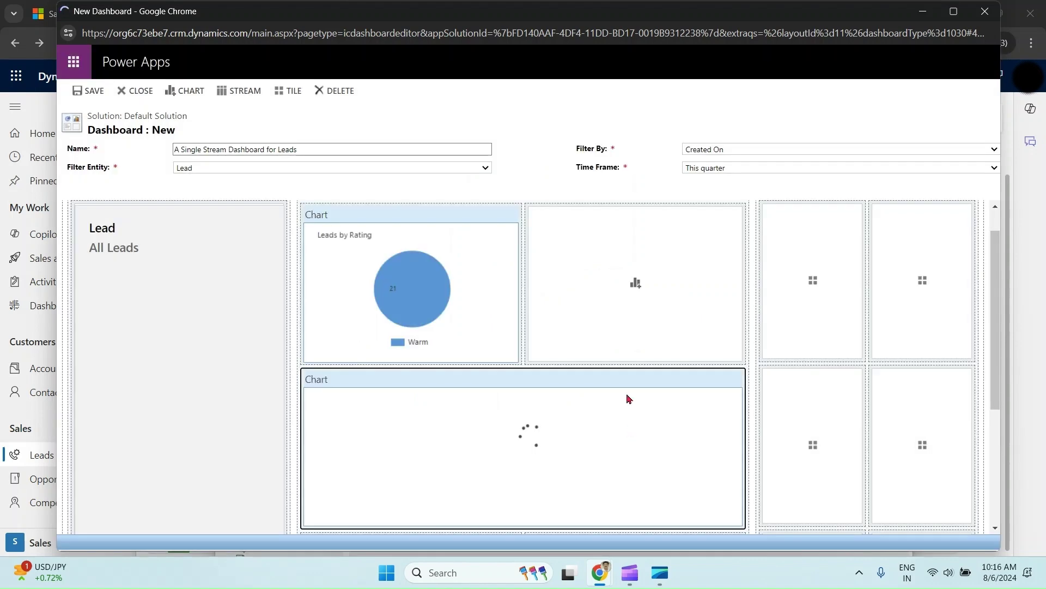
Step: Add the Leads by Owner tag chart to the empty tile and save the dashboard
click(633, 286)
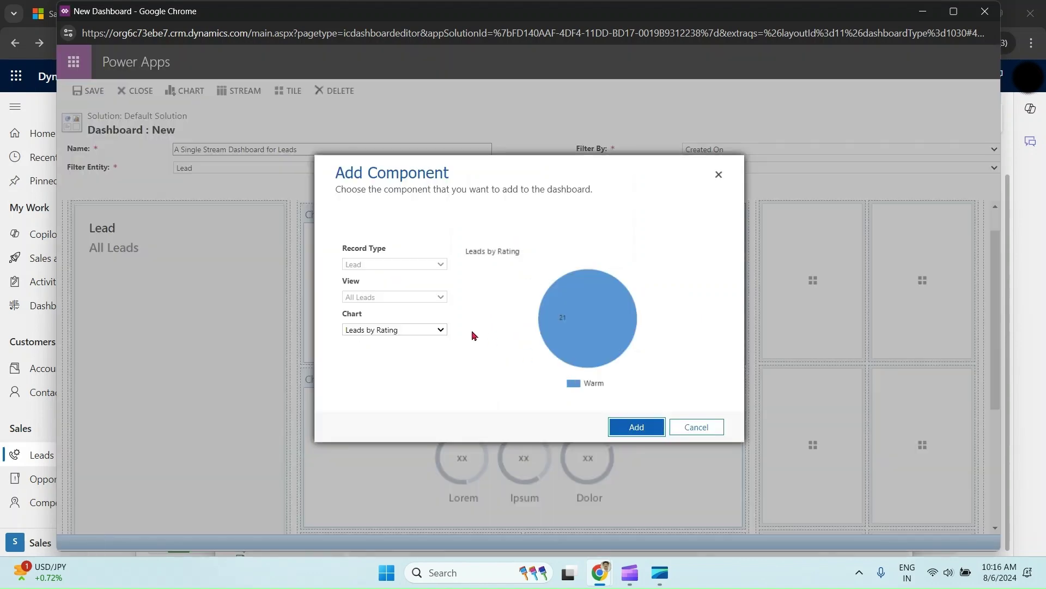
click(436, 330)
click(423, 387)
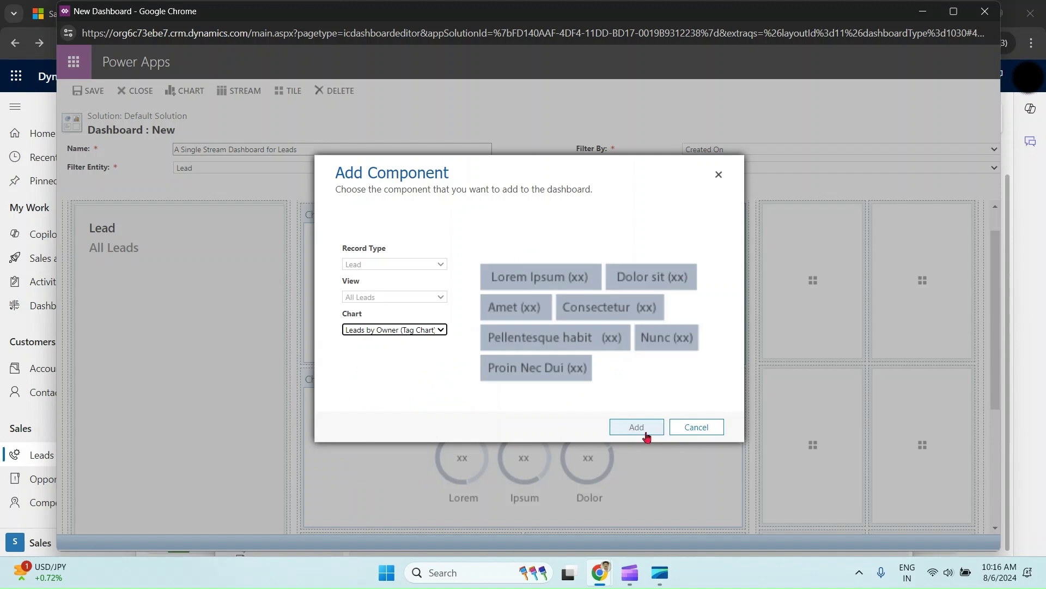
click(636, 427)
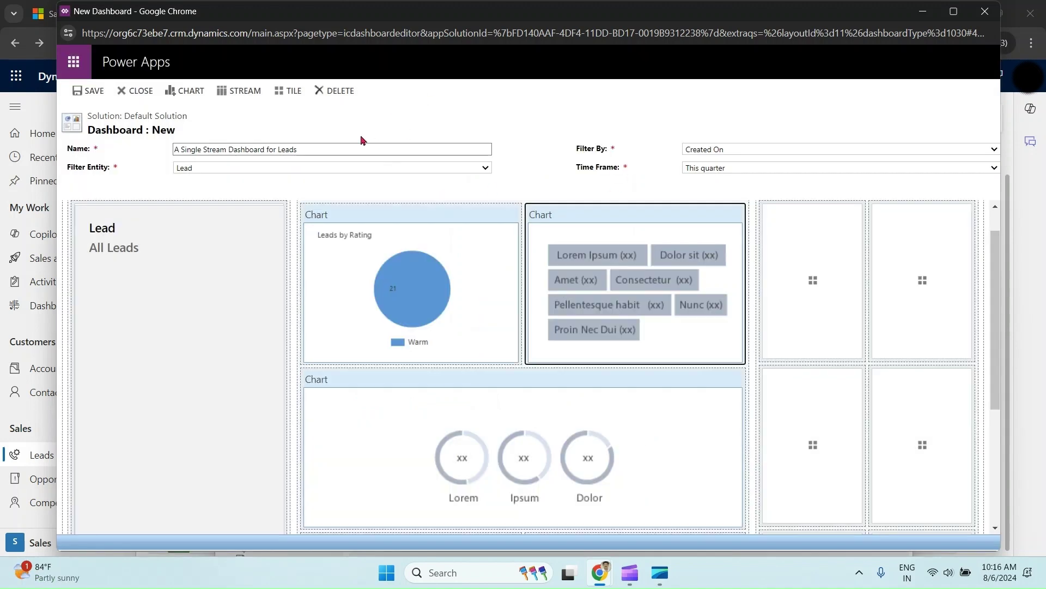
click(96, 92)
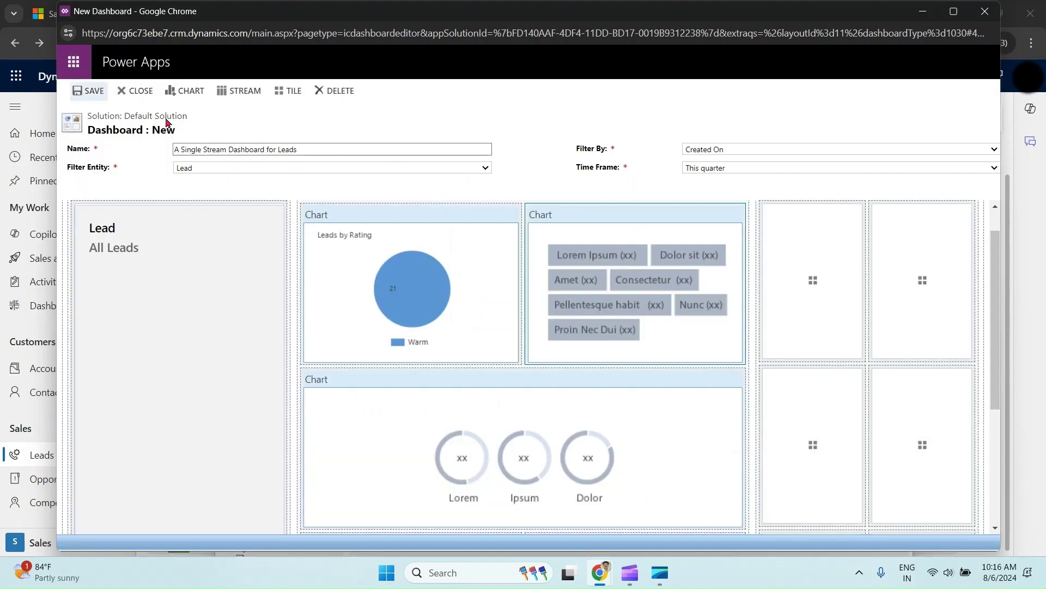
Step: Close the dashboard designer and publish all customizations
click(141, 93)
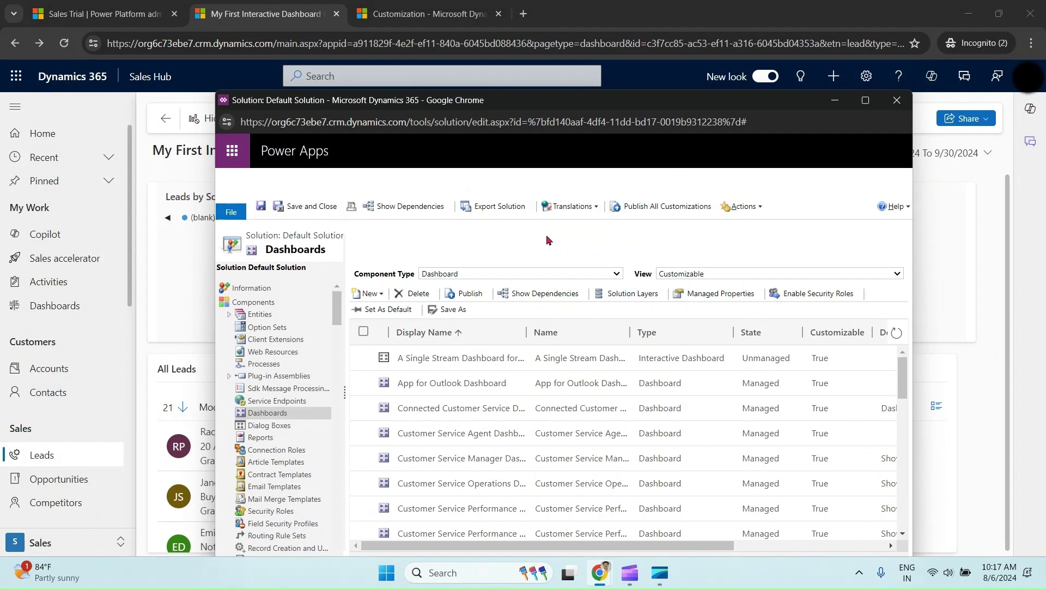
click(656, 211)
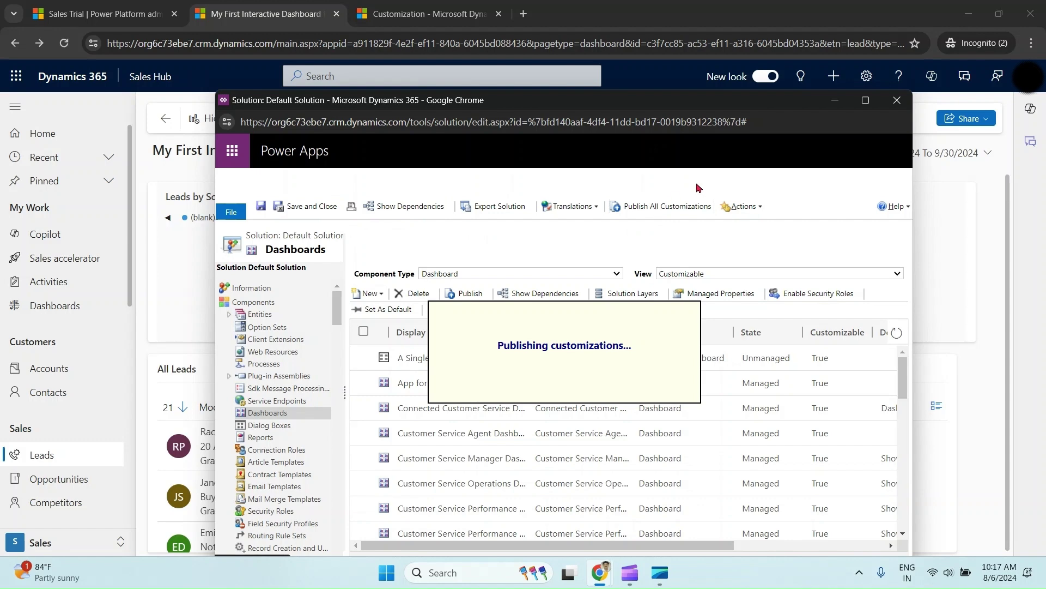
Step: Reload Sales Hub and check the Leads dashboard selector for the new dashboard
click(109, 14)
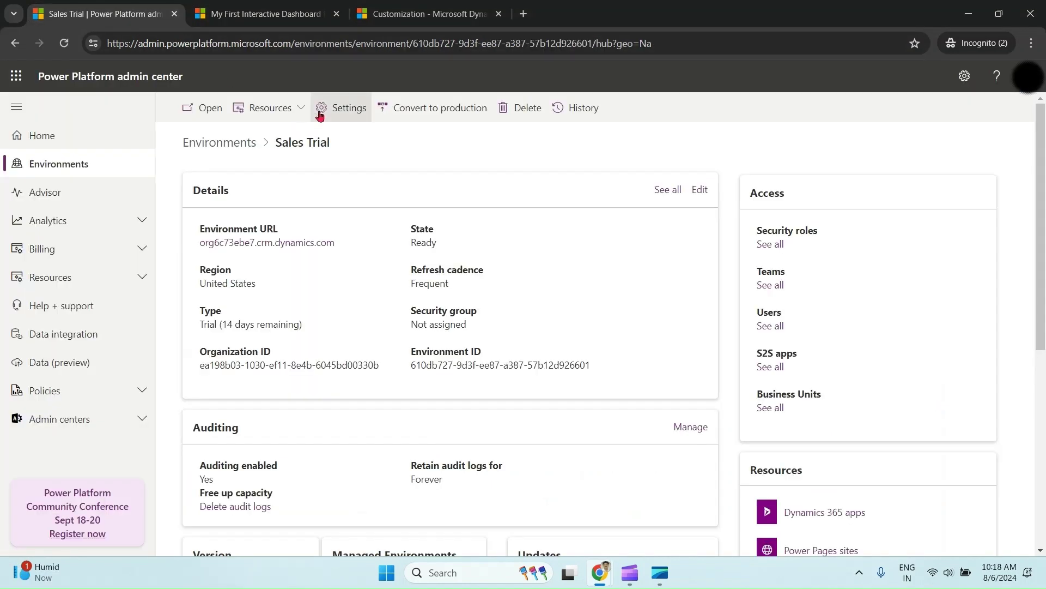
click(275, 12)
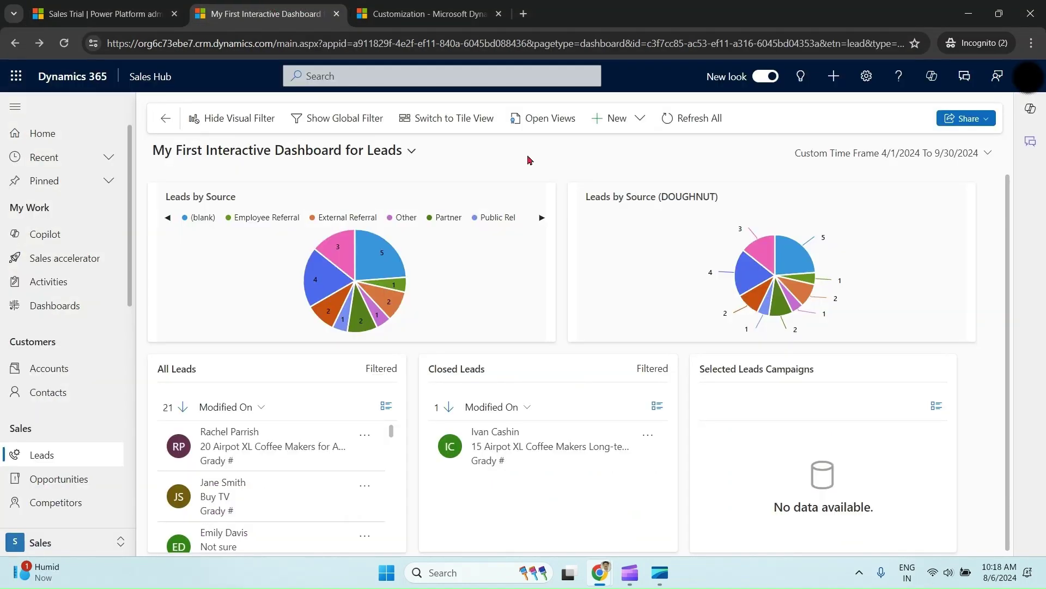
key(F5)
click(49, 456)
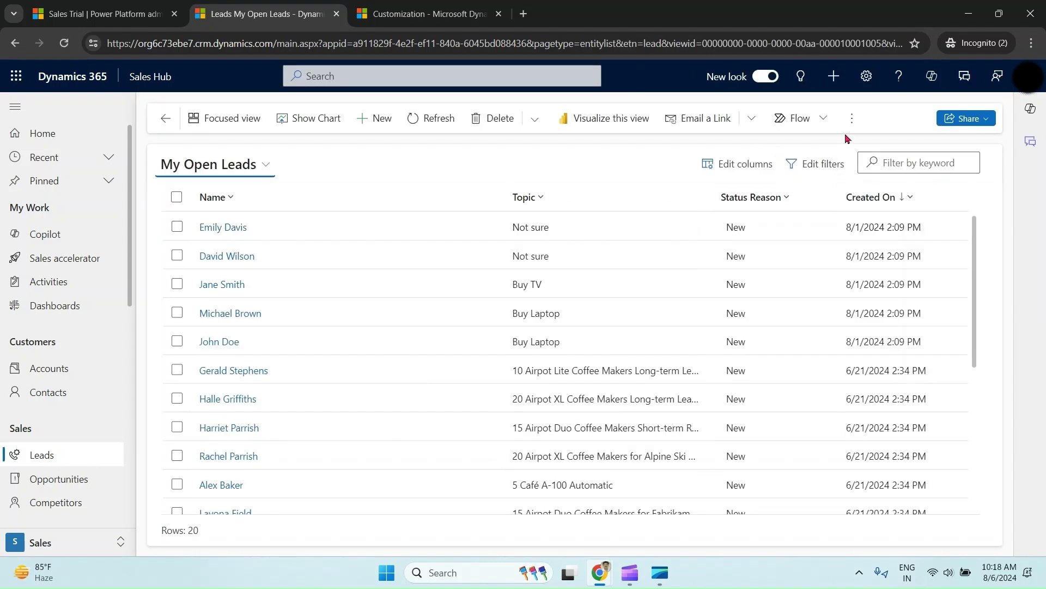
click(852, 118)
click(899, 266)
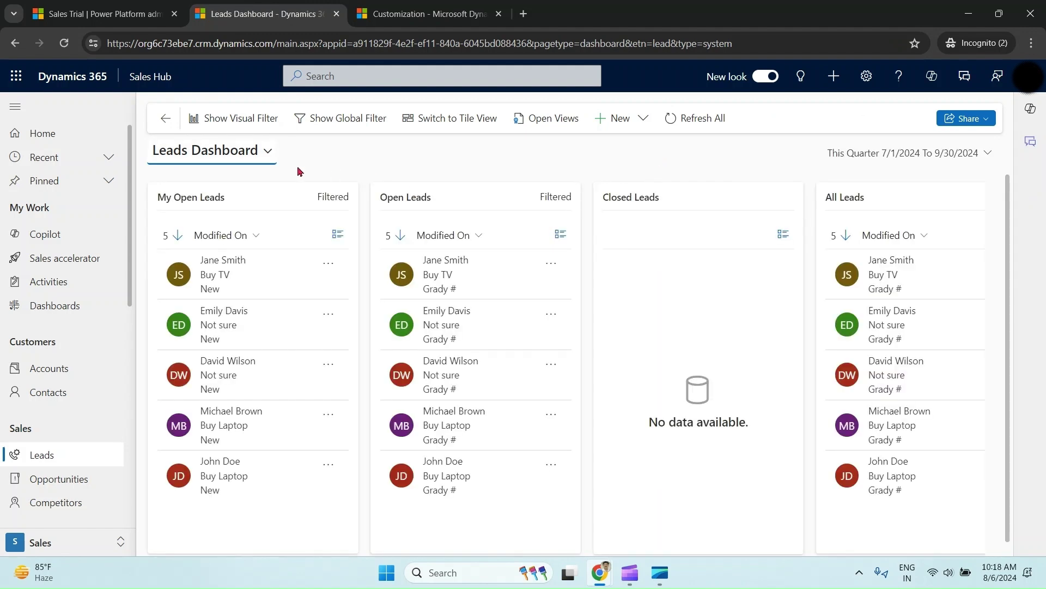
click(268, 153)
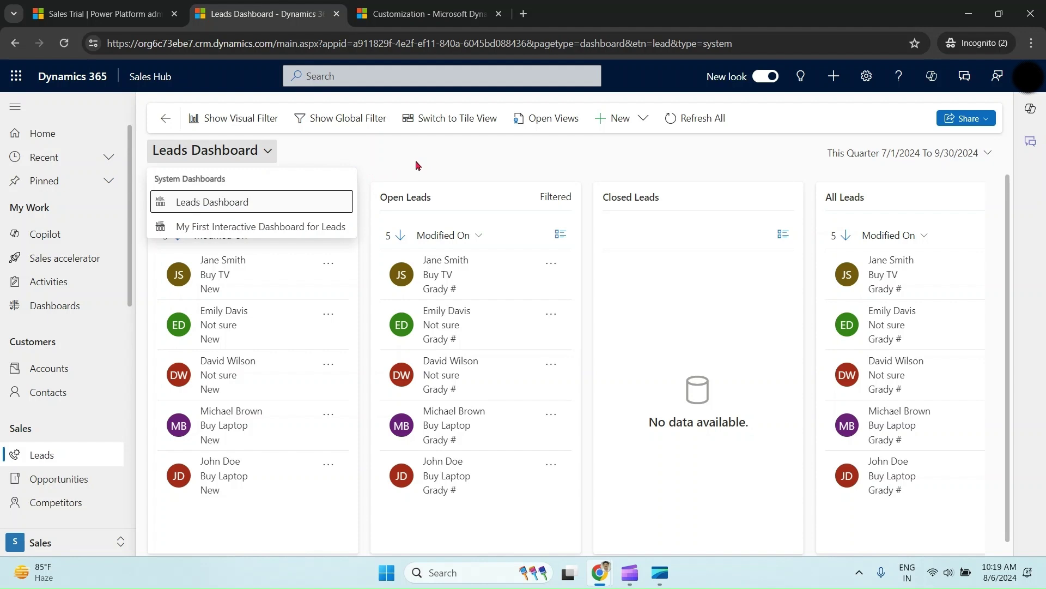
Step: Check the Dashboards area's selector, then bring up the published apps list
click(63, 312)
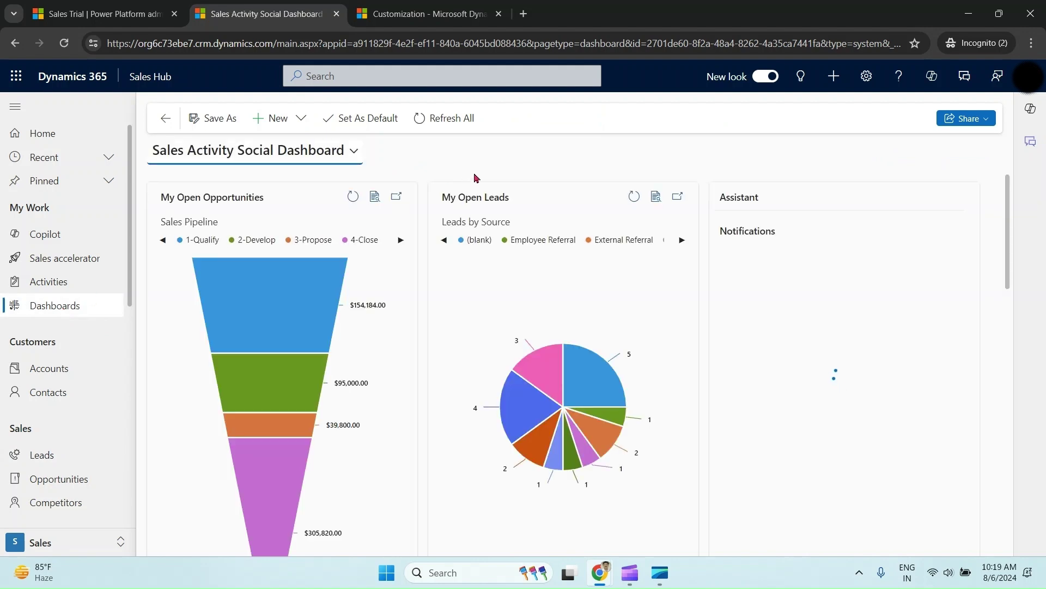
click(355, 153)
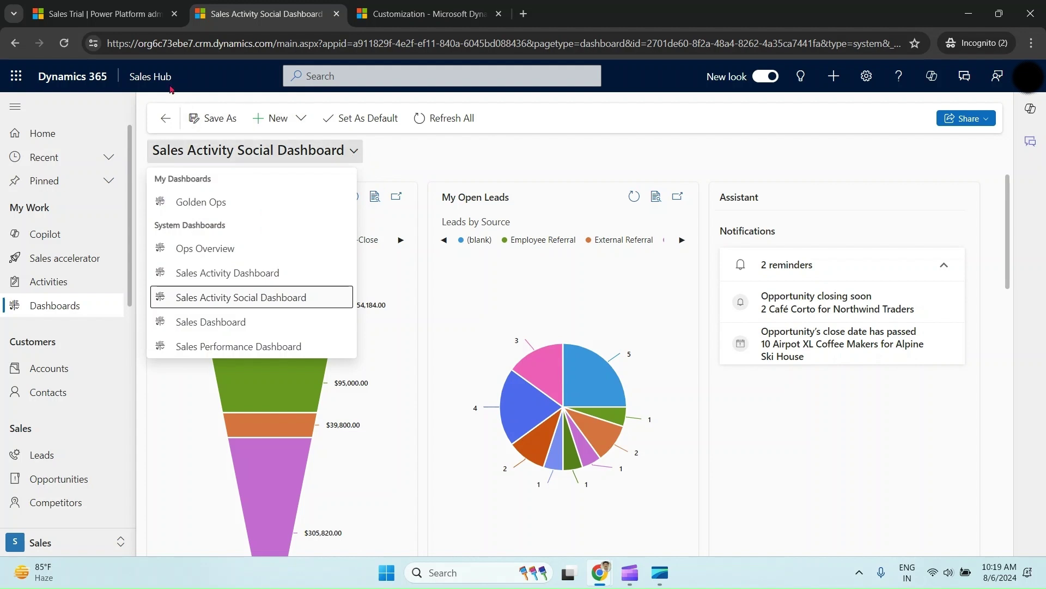
click(150, 77)
mouse_move(673, 441)
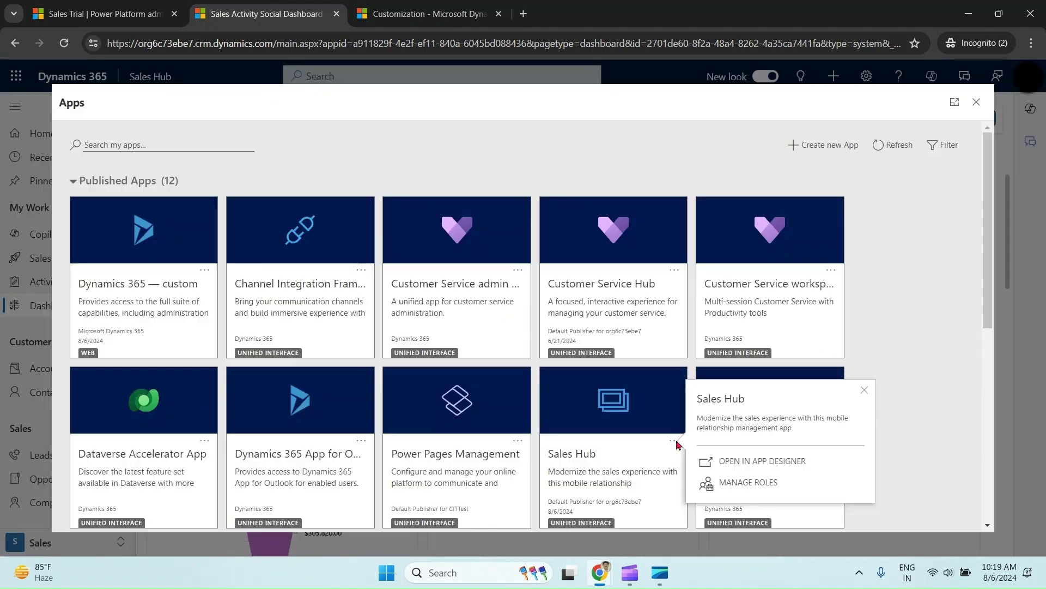
Step: Open the Sales Hub app in the classic app designer
click(774, 462)
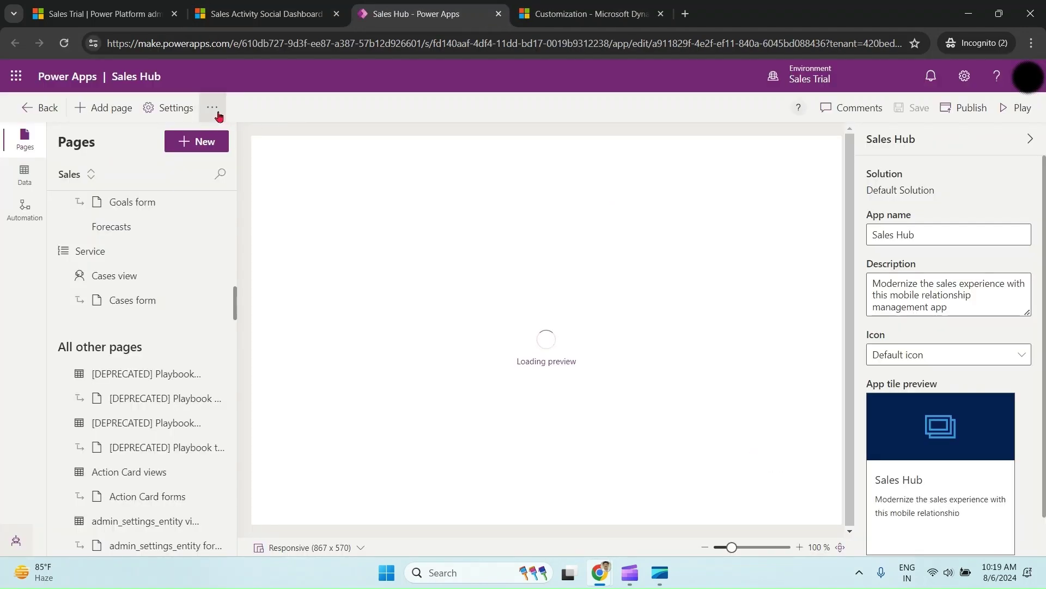
click(212, 108)
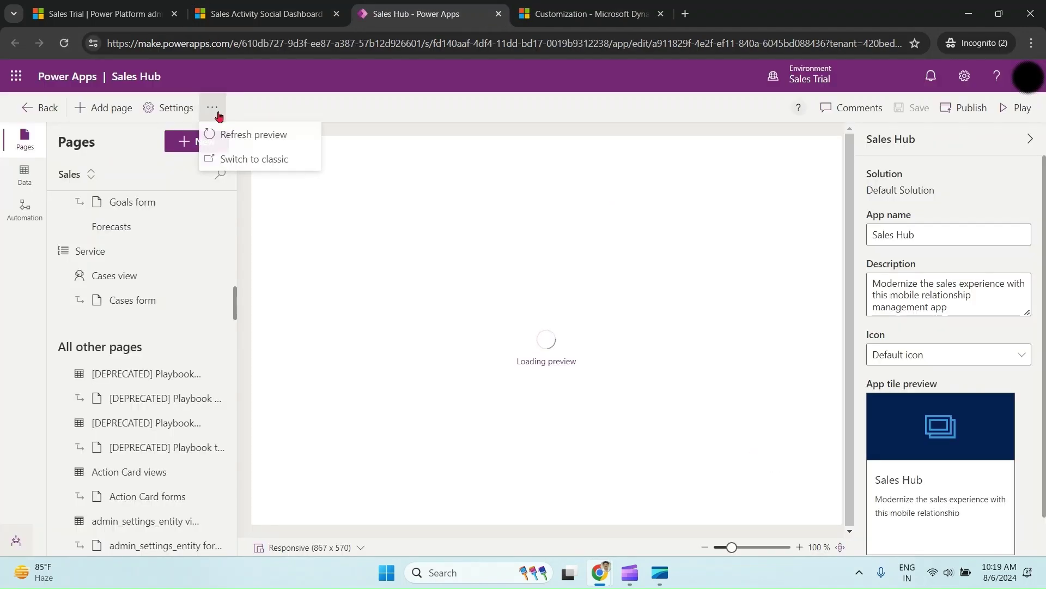
click(259, 160)
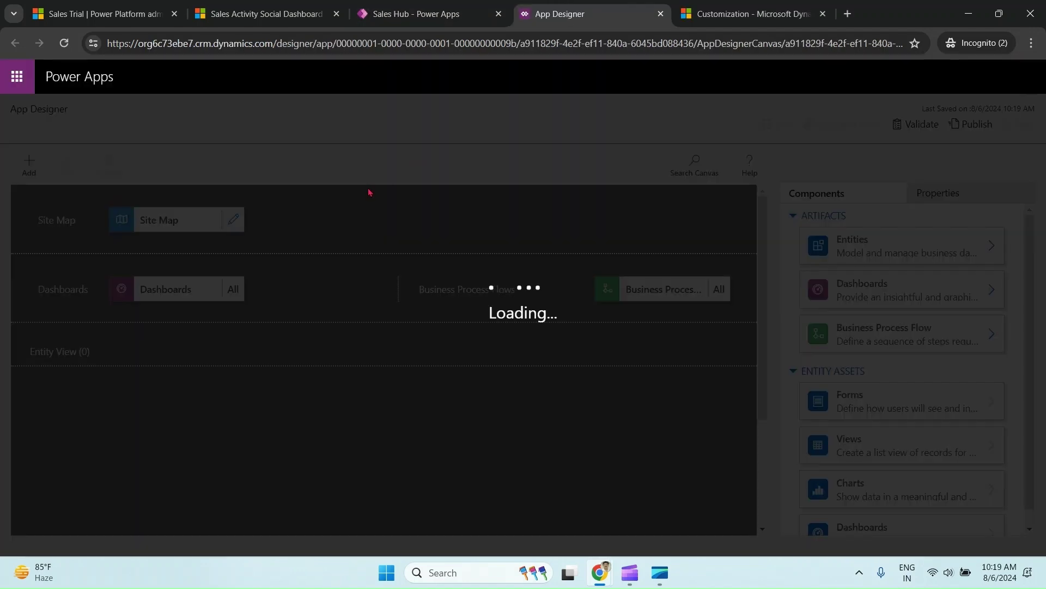
Step: Add A Single Stream Dashboard for Leads to the app's dashboards, then save and publish
click(175, 290)
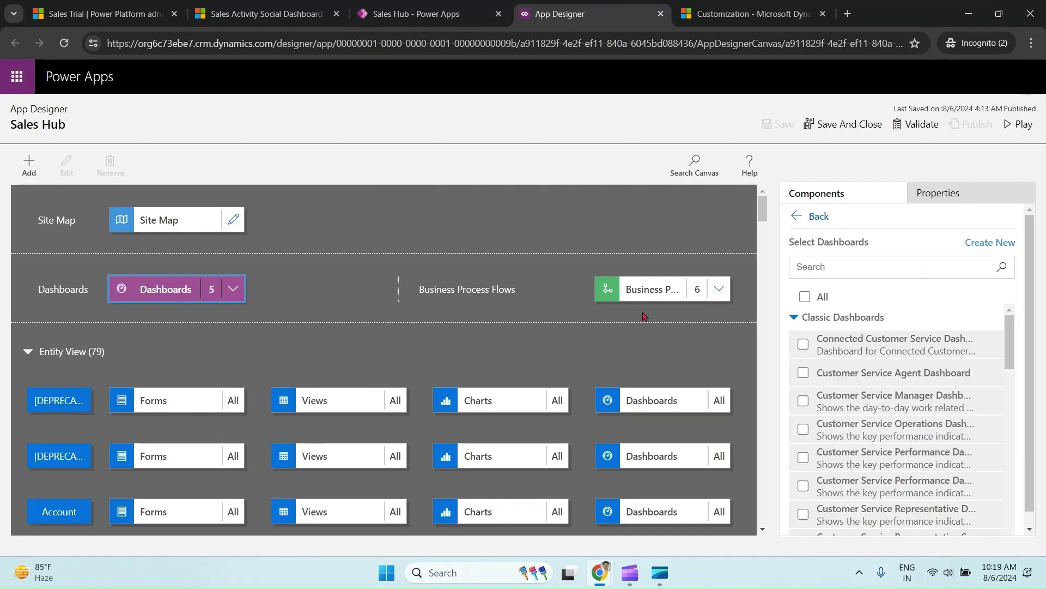
click(861, 267)
text(lead)
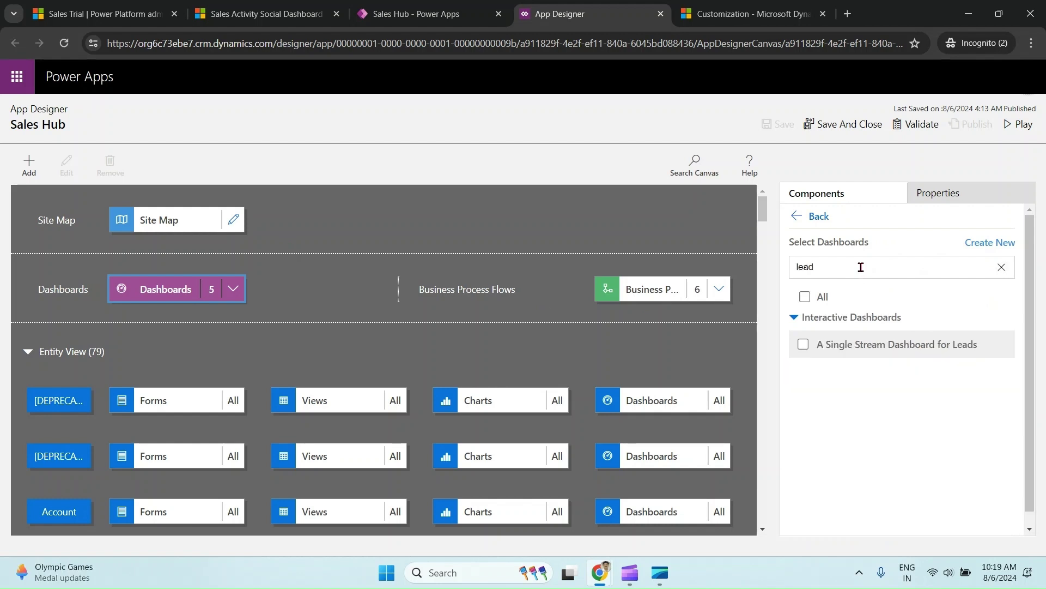
click(803, 345)
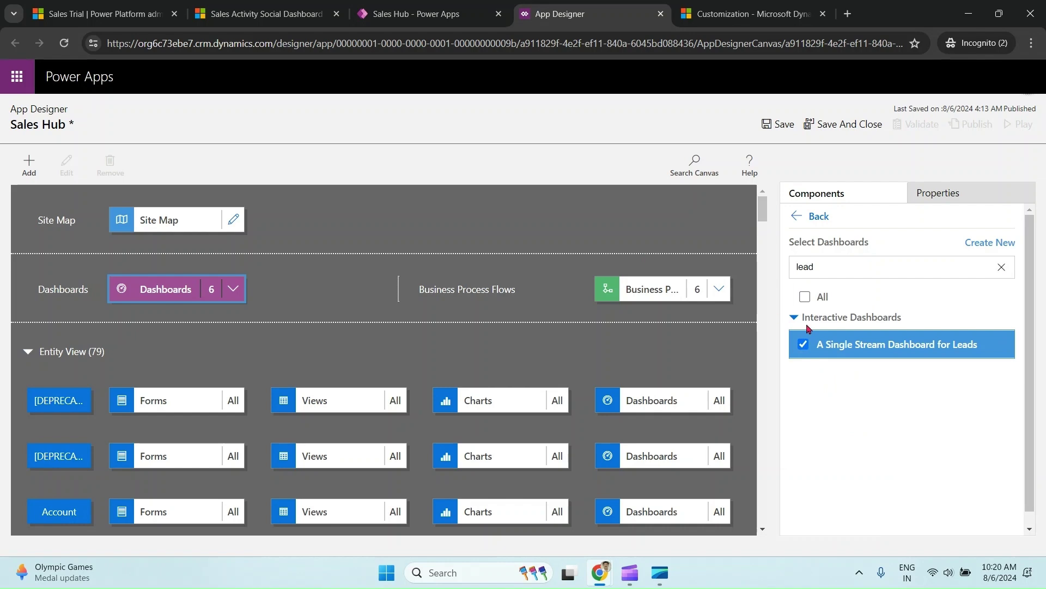
click(787, 132)
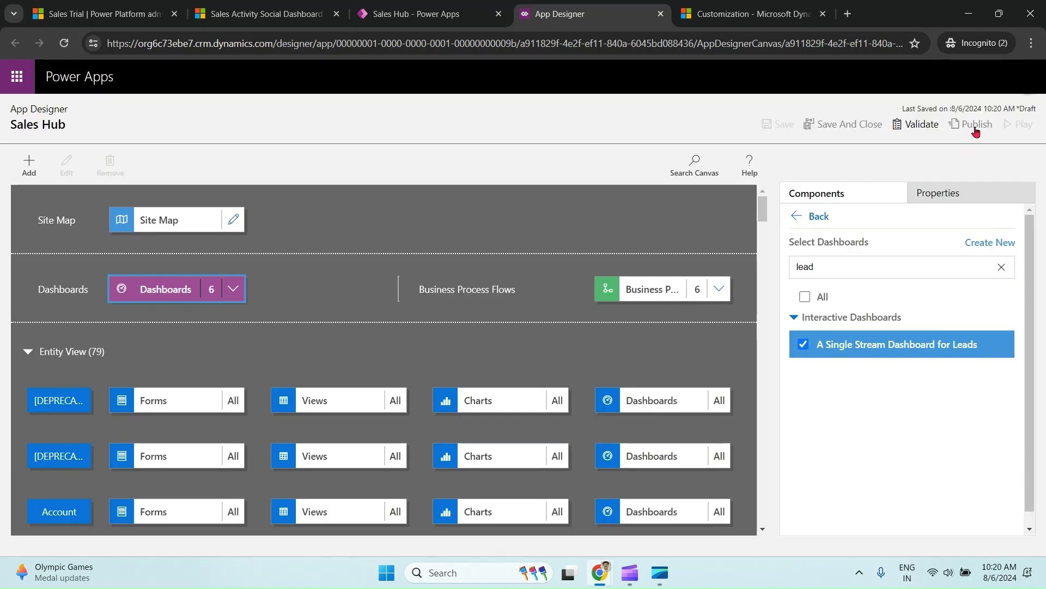
click(977, 127)
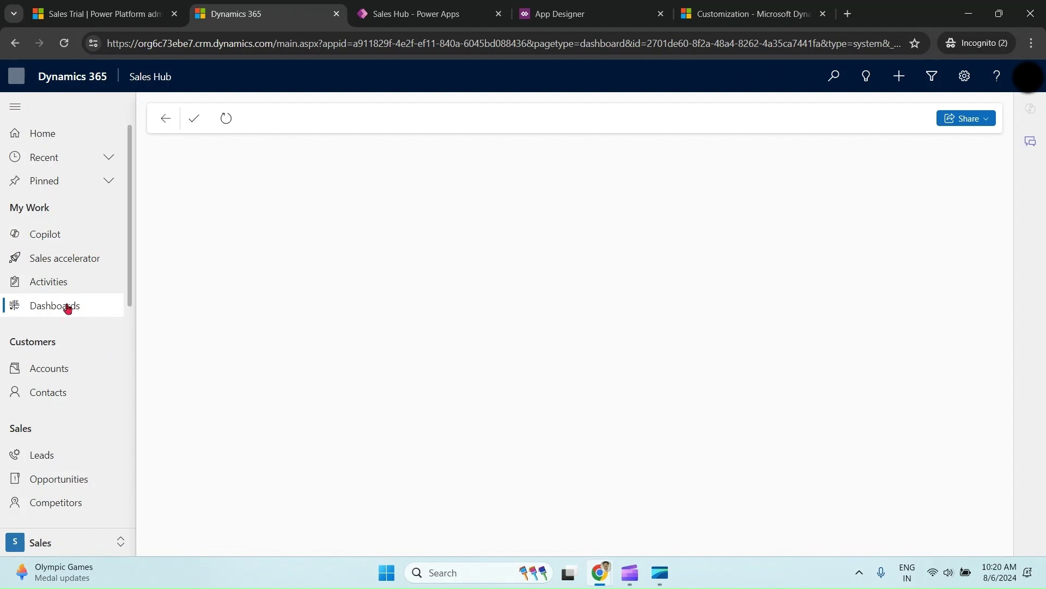
Step: Open A Single Stream Dashboard for Leads and check its time frame and global filter panel
click(355, 152)
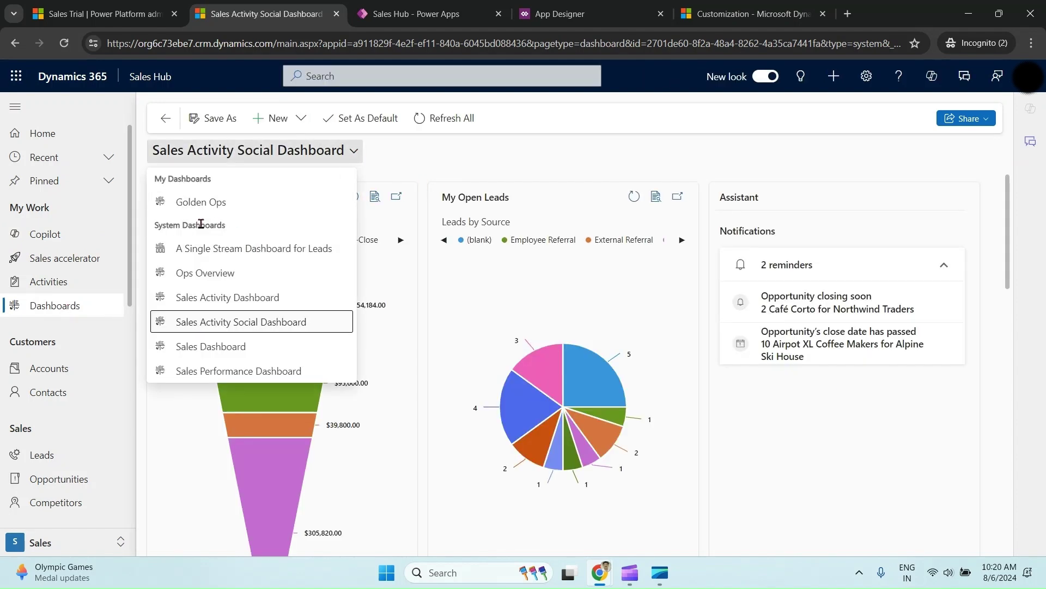
click(275, 250)
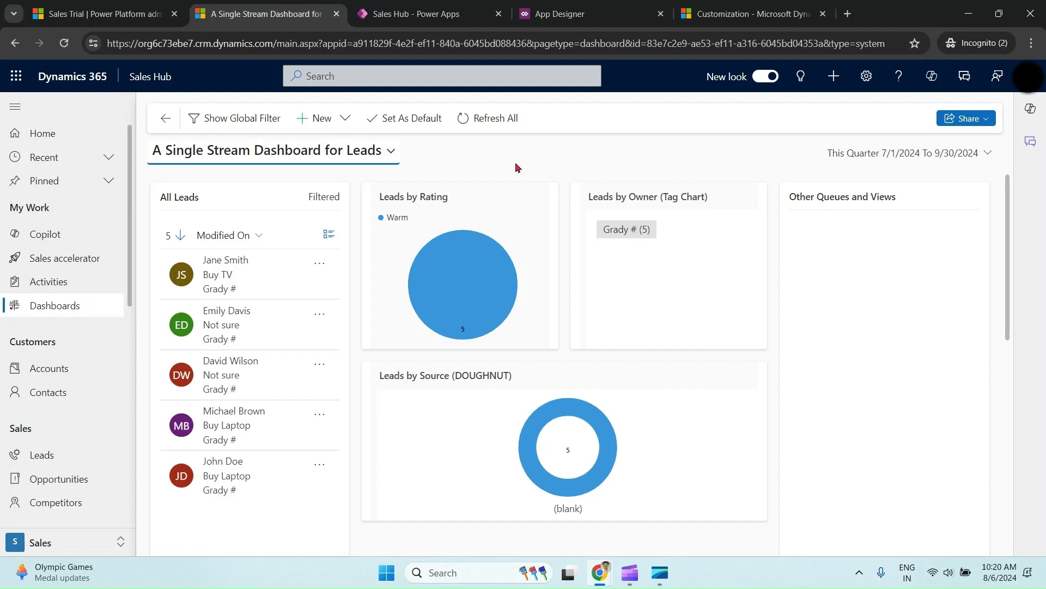
click(902, 158)
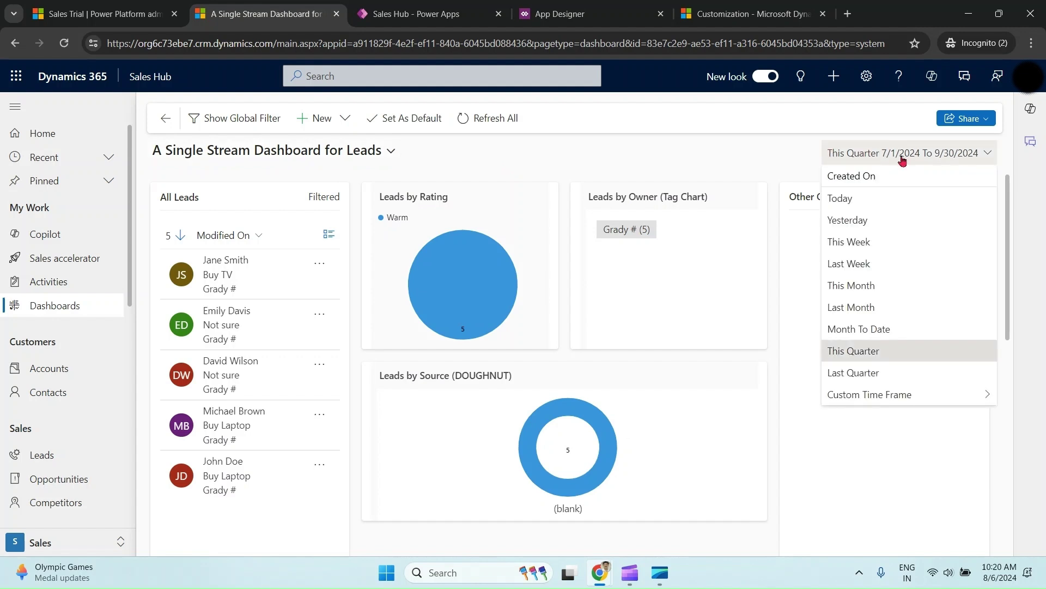
click(243, 123)
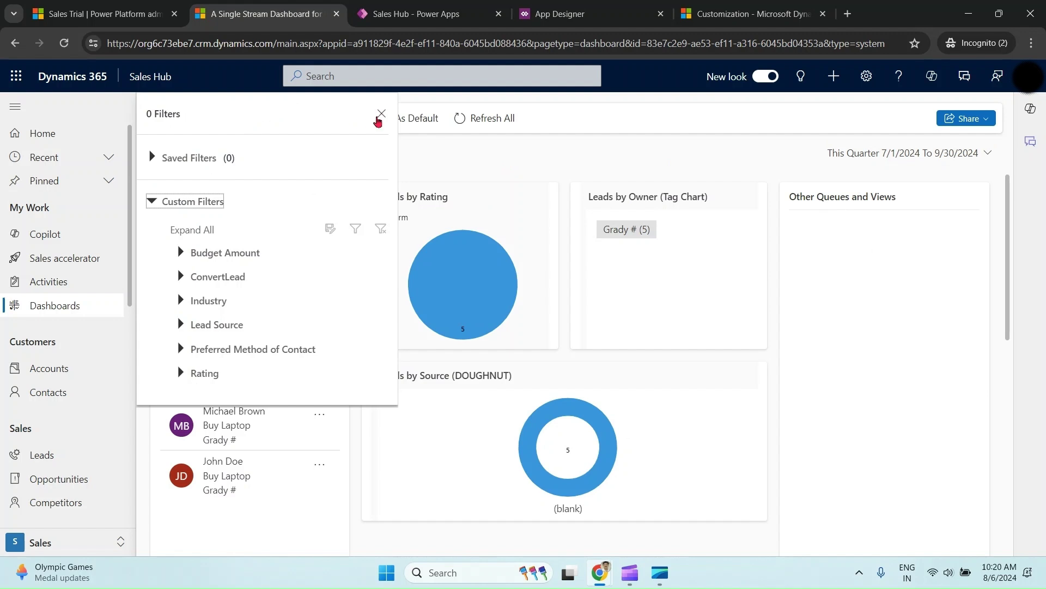
click(381, 112)
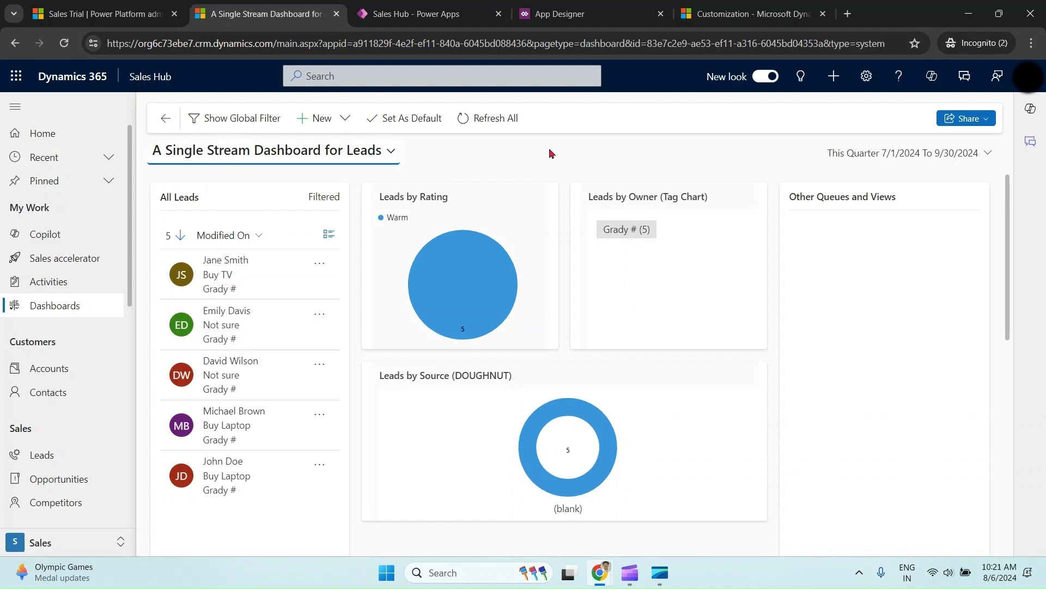
Step: Filter the leads by Warm rating and a lead source, then clear both filters
click(456, 267)
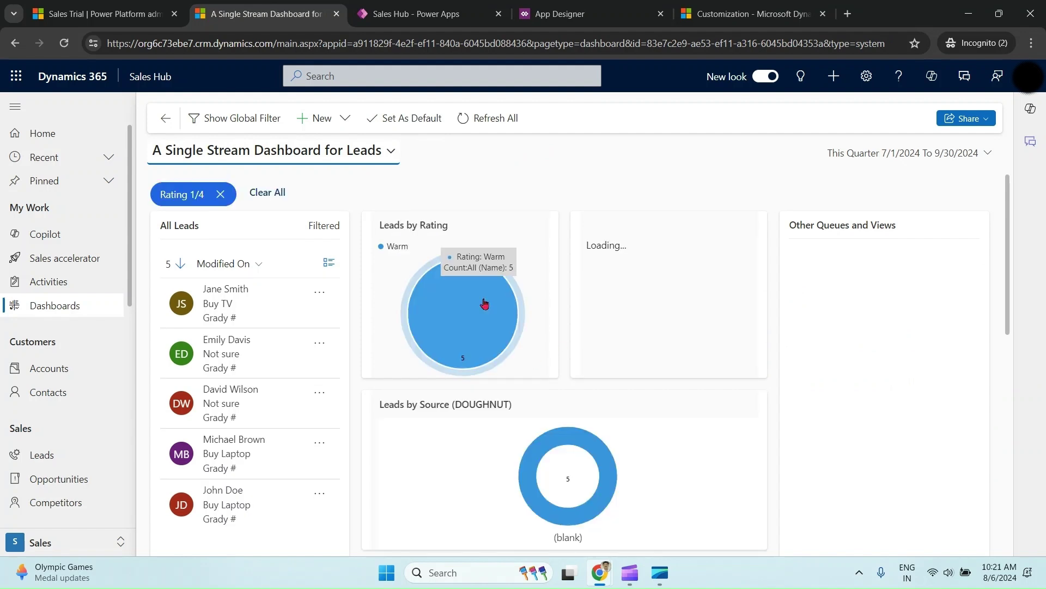
click(590, 454)
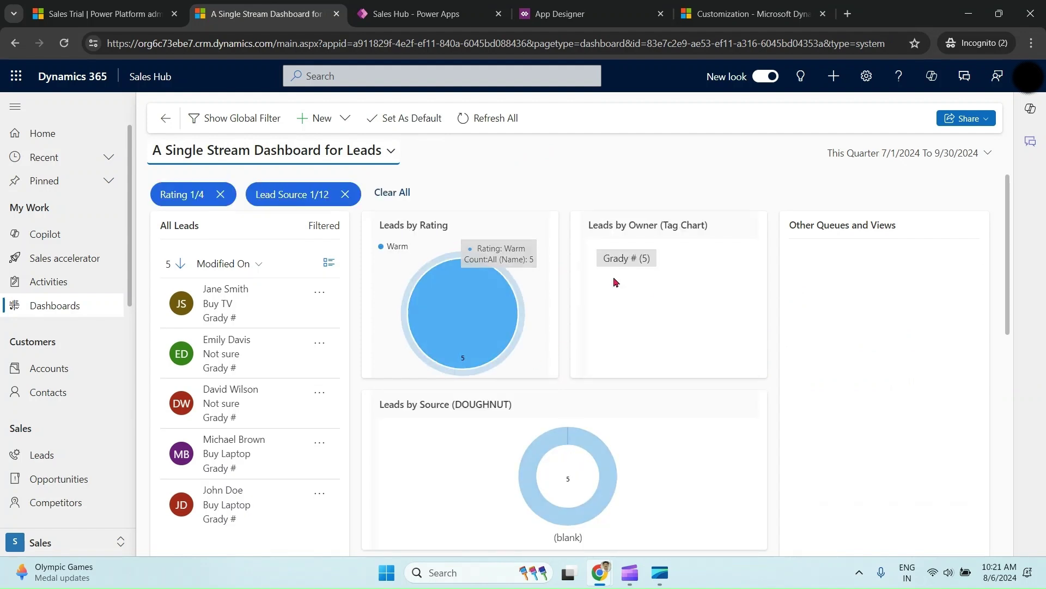
click(220, 194)
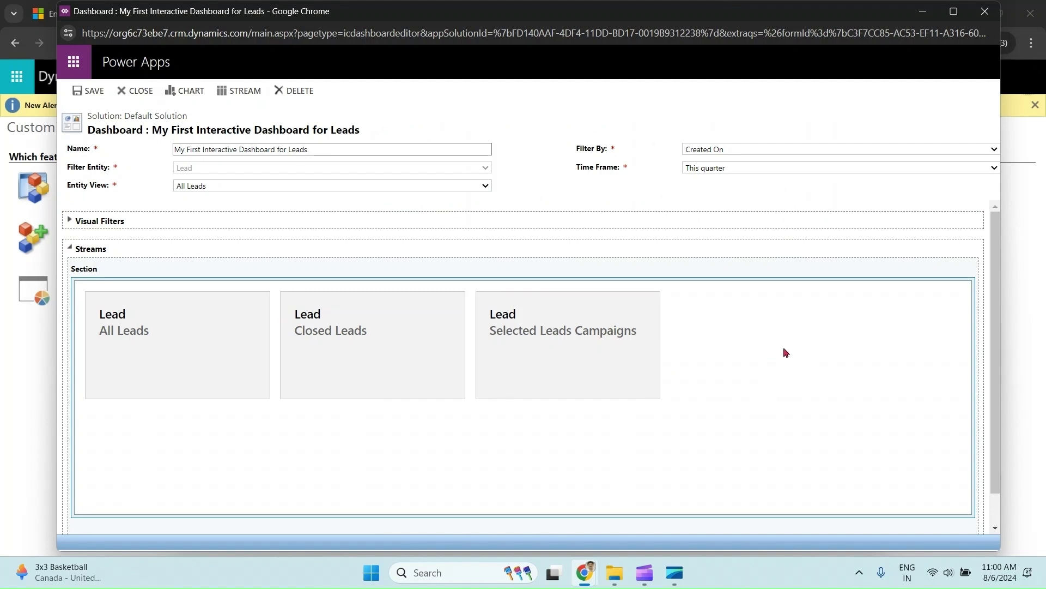
Step: Inspect a stream's settings, cancel, and leave the dashboard editor without saving
double_click(783, 342)
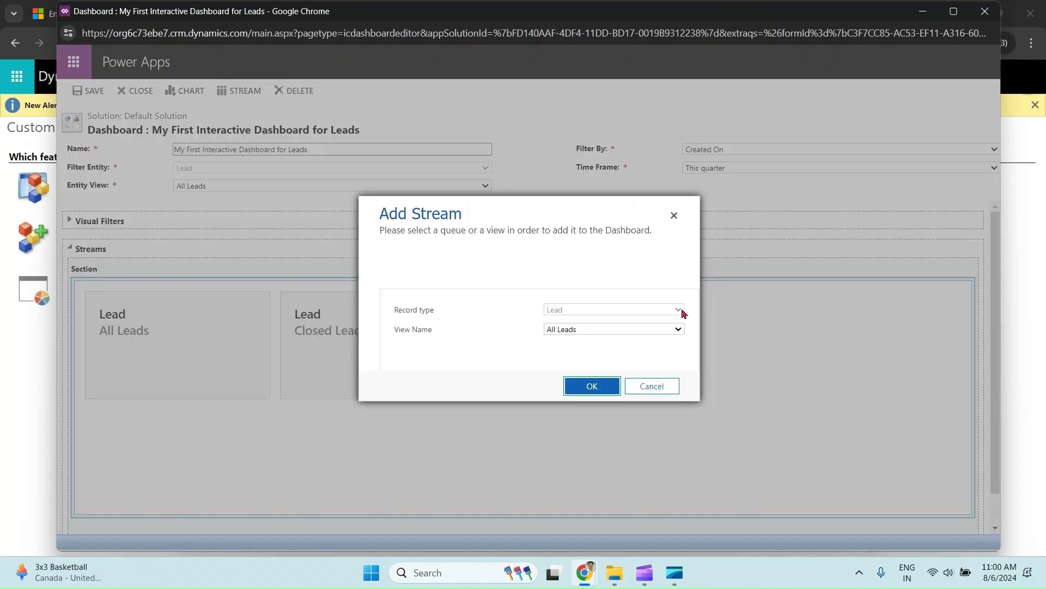
click(658, 388)
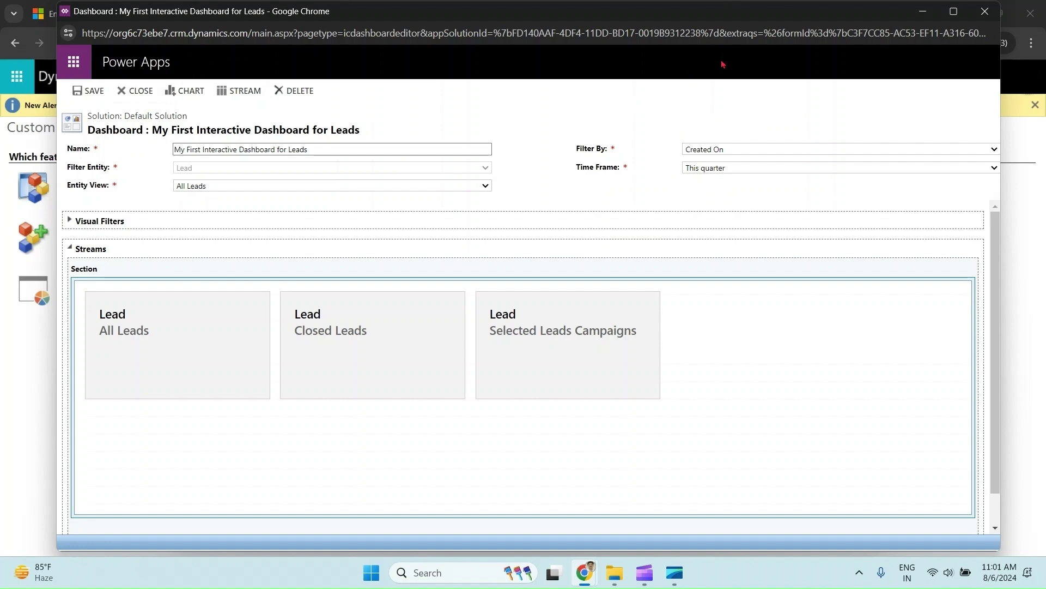
click(985, 12)
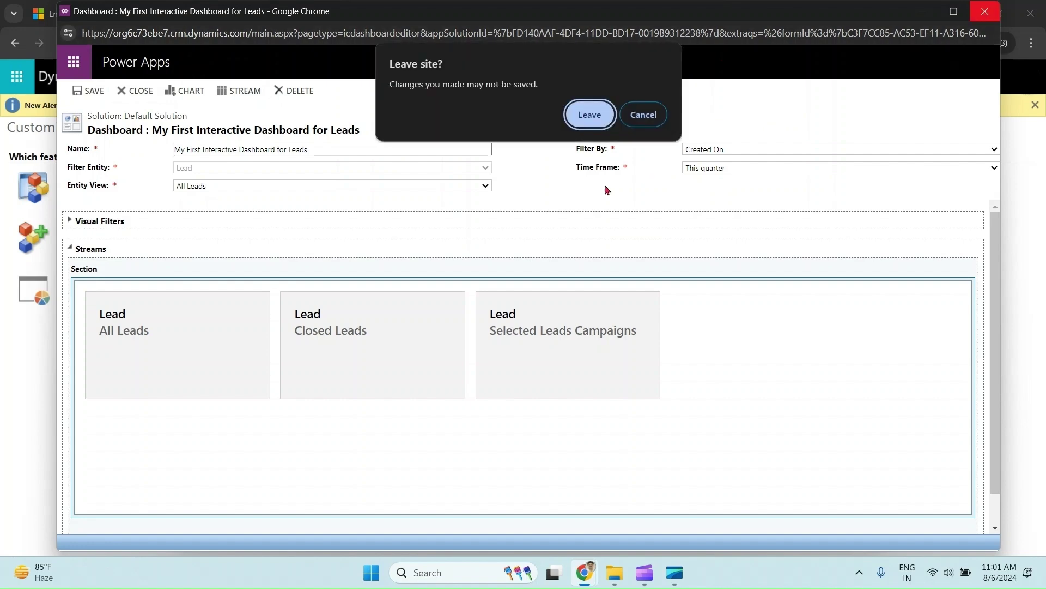
click(586, 113)
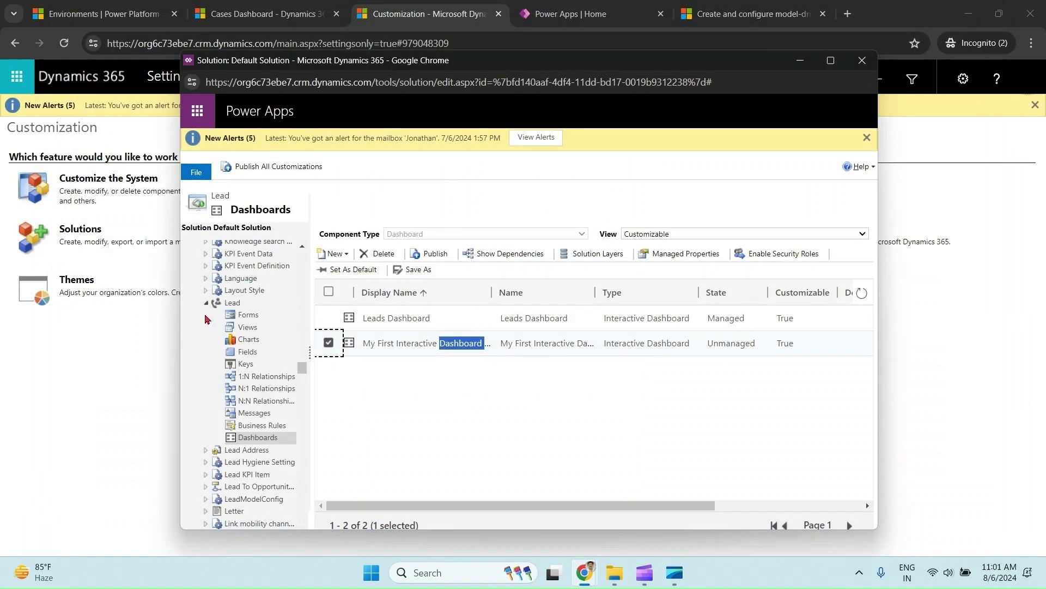
Step: Collapse the entity lists and show all of the solution's dashboards
click(206, 306)
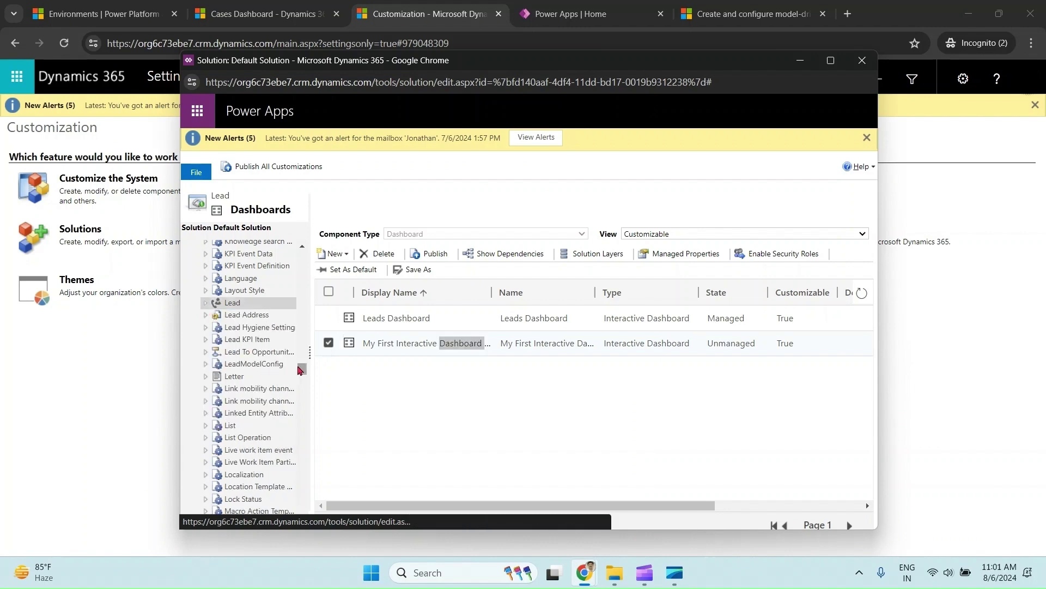
drag(303, 370, 305, 253)
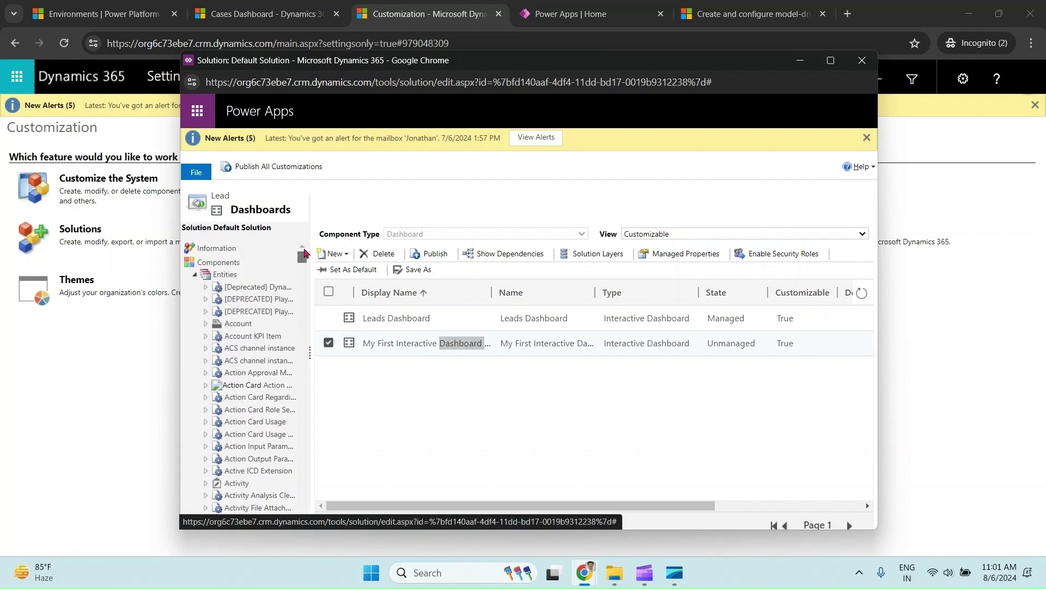
click(194, 276)
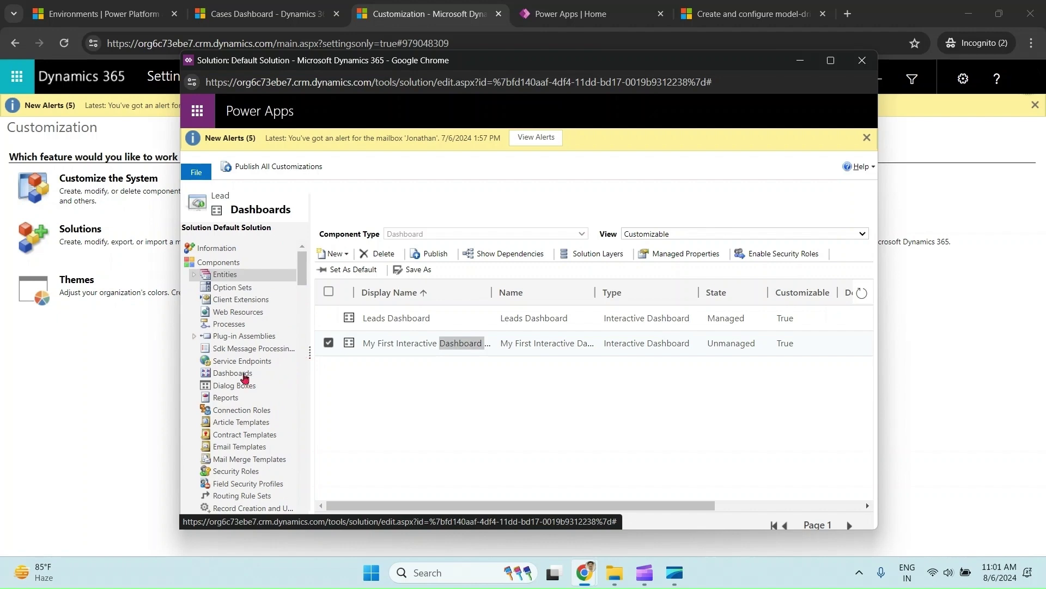
click(241, 376)
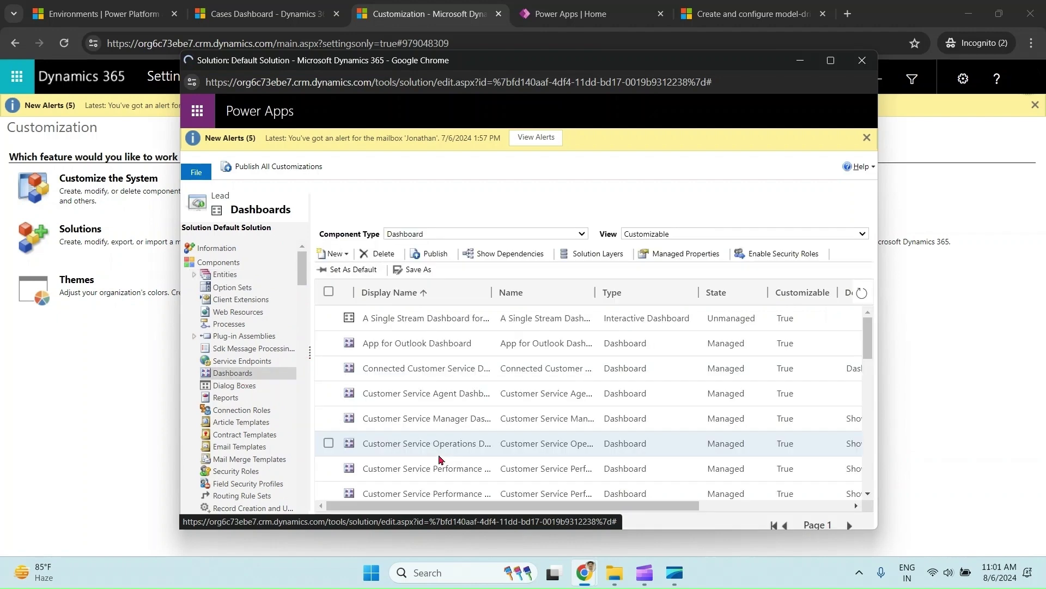
Step: Create a new interactive experience dashboard with the 4-Column Overview layout
click(345, 254)
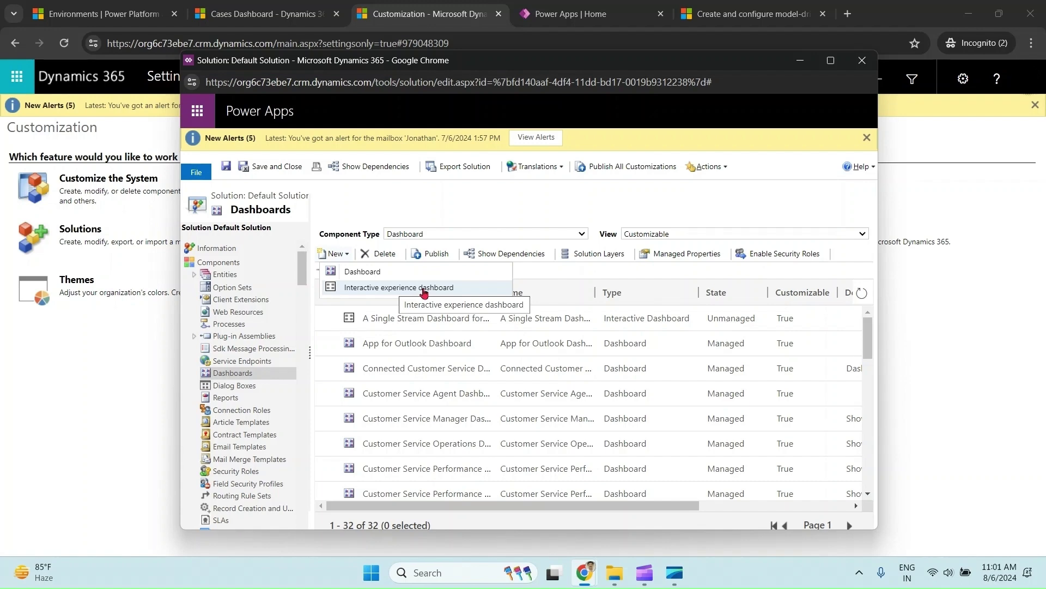
click(424, 290)
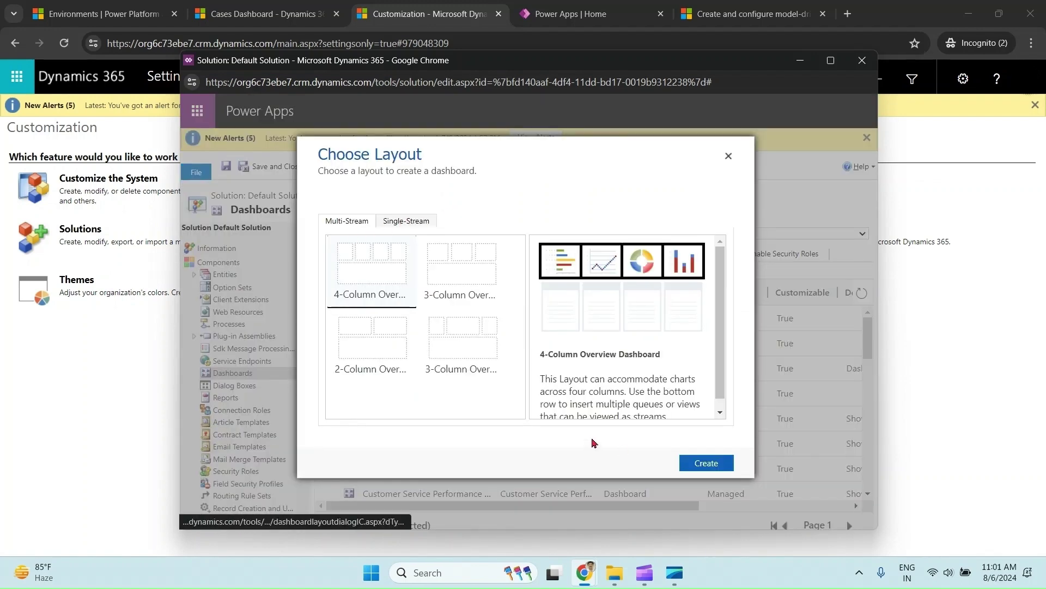
click(709, 464)
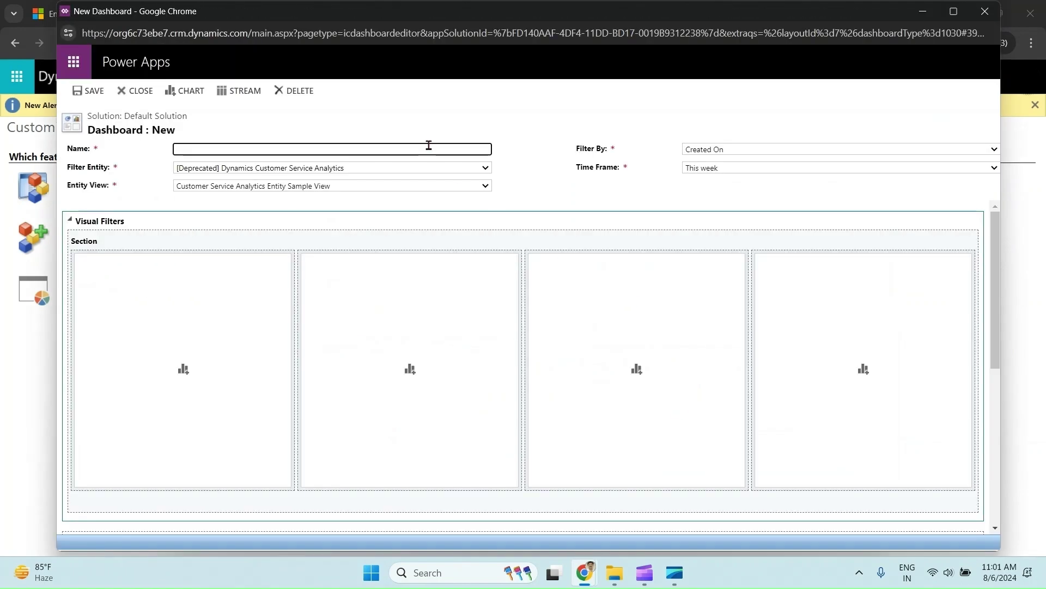
Step: Name it 'Multi Stream Dashboard for Leads', with filter entity Lead and time frame Last quarter
text(Multi St)
text(ream Dashboard for Leads)
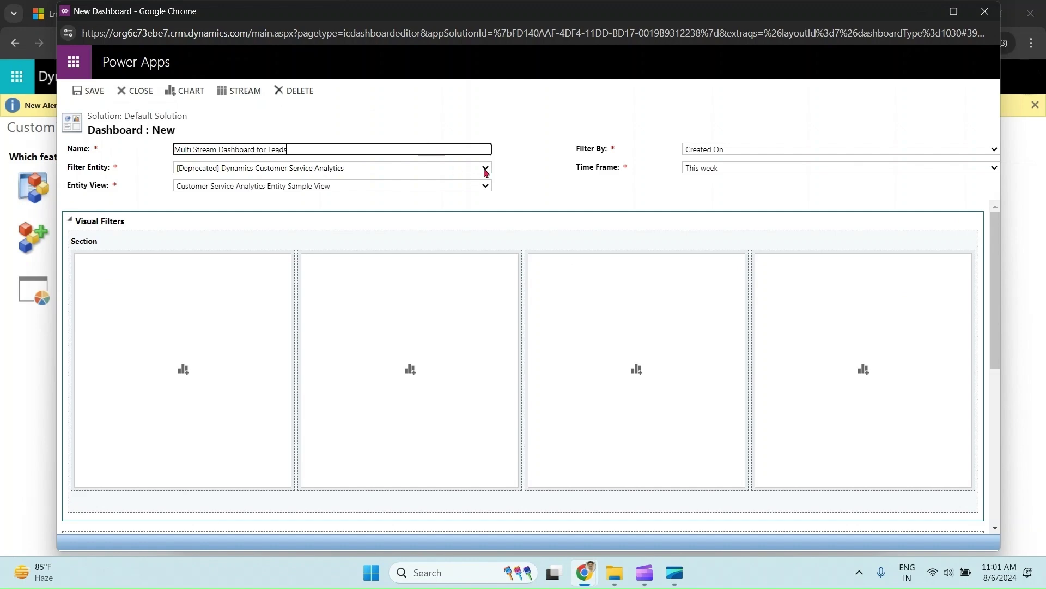
click(484, 168)
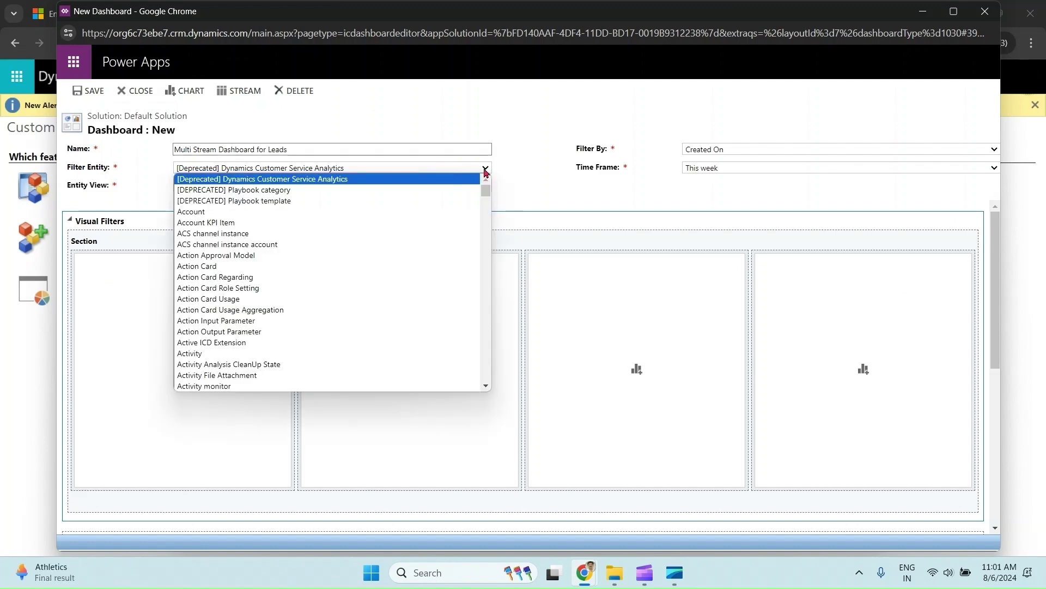
text(lead)
key(Return)
click(755, 168)
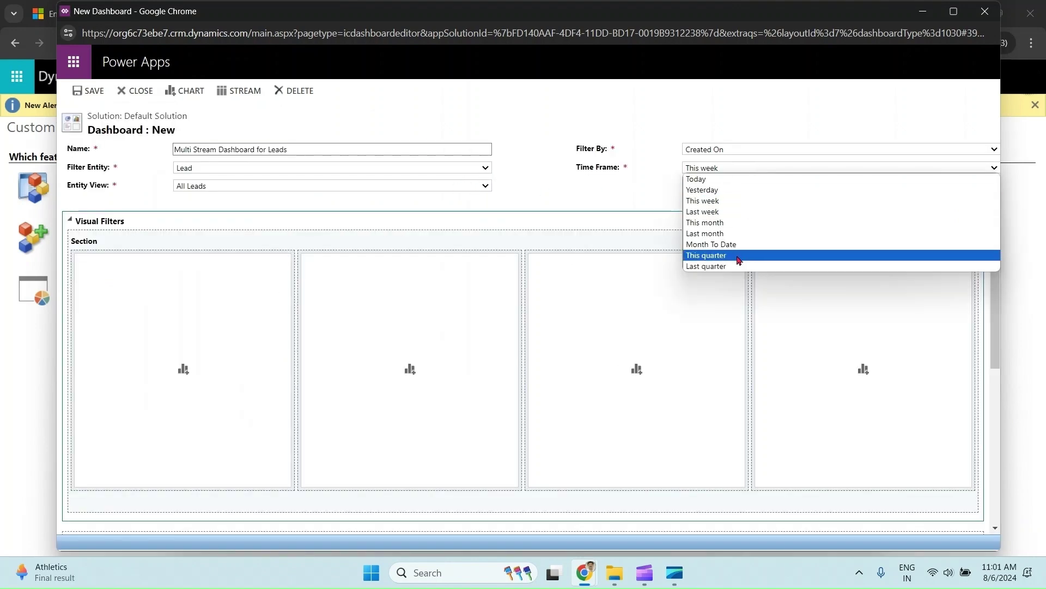
click(739, 266)
click(183, 372)
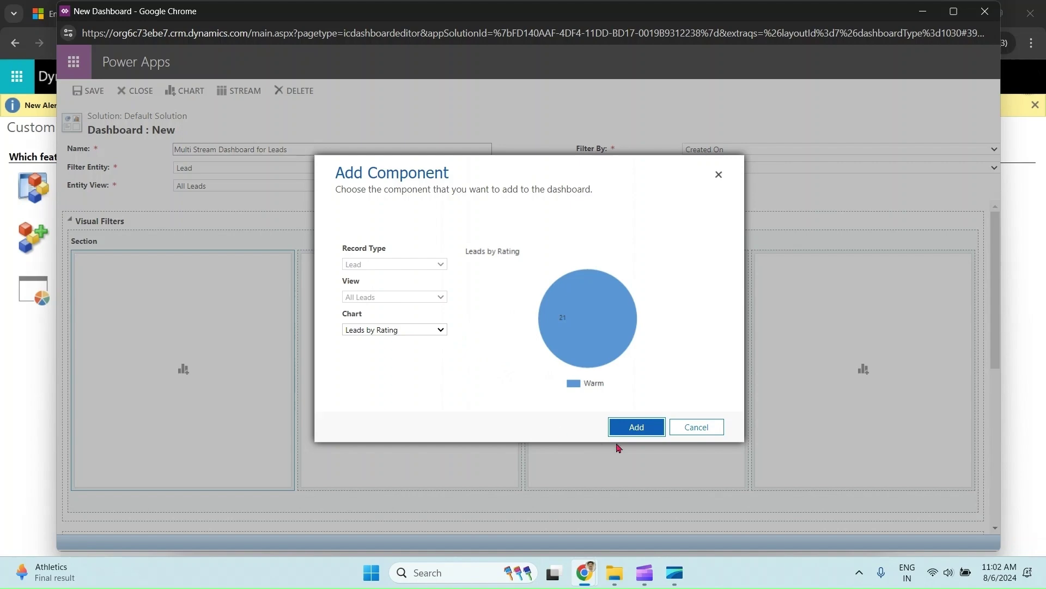
Step: Place Leads by Rating in the first chart slot and Leads by Source in the second
click(636, 427)
click(410, 371)
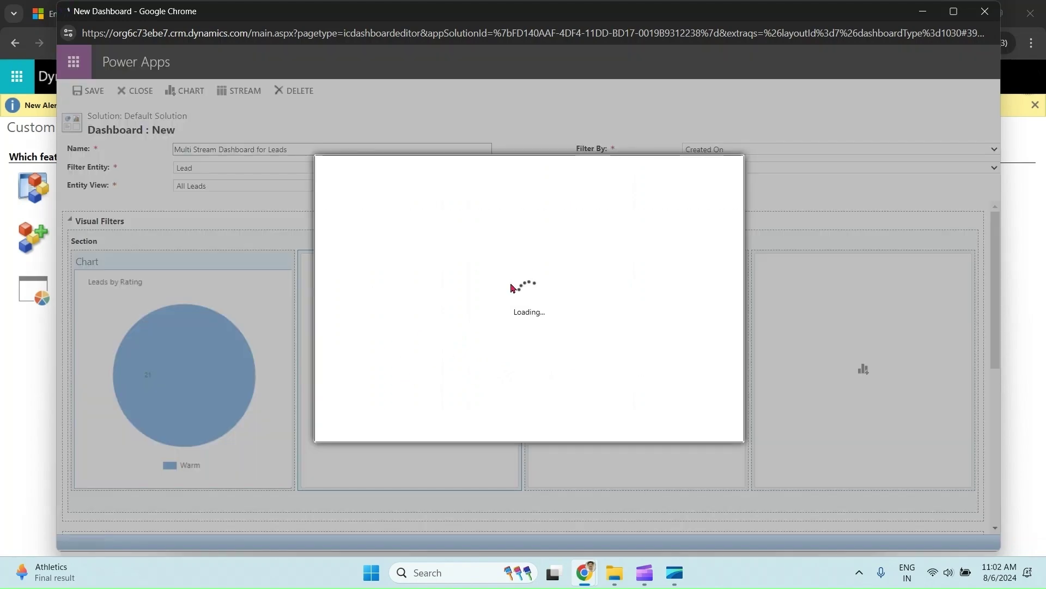
click(437, 331)
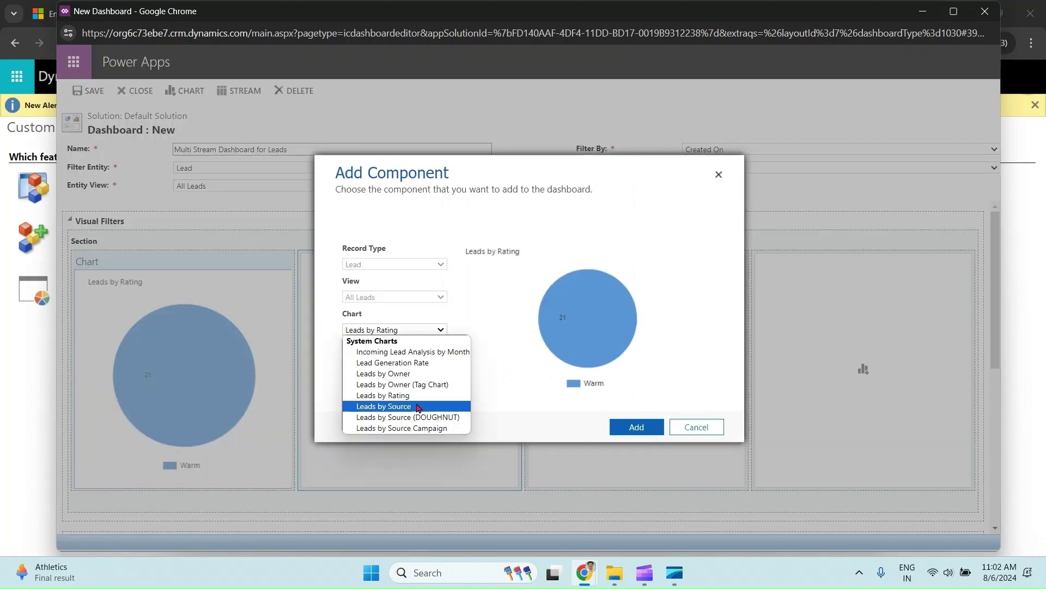
click(418, 406)
click(644, 431)
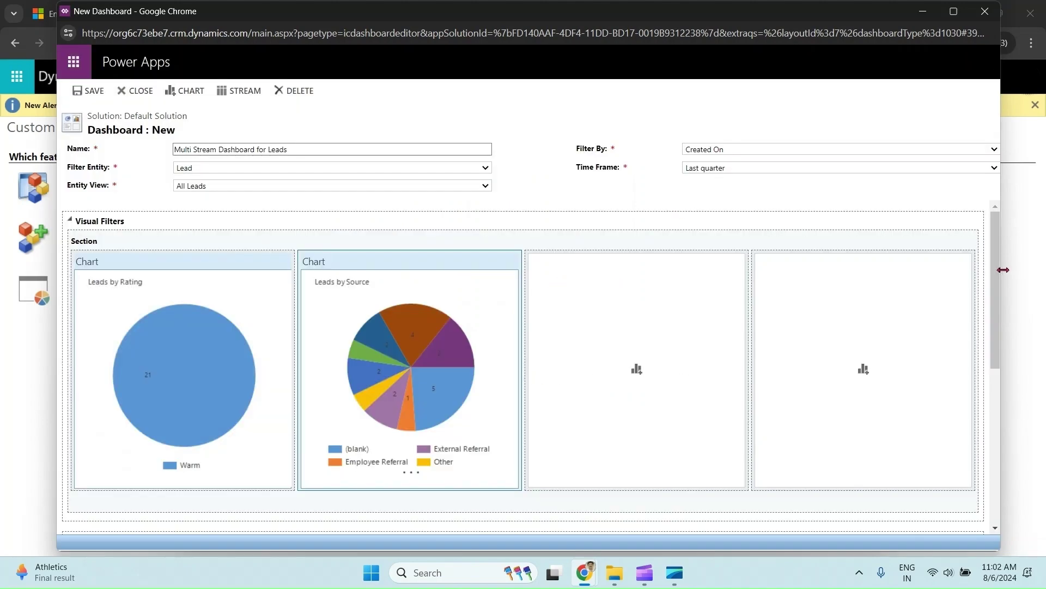
drag(1000, 268, 1001, 391)
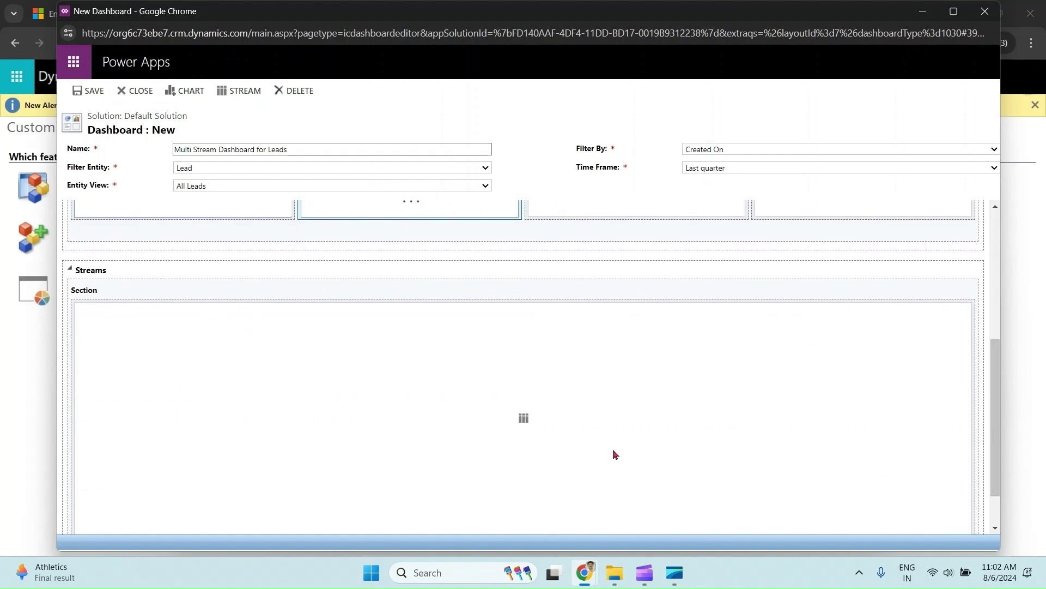
Step: Add All Leads and All Activities streams to the dashboard's Streams section
double_click(523, 421)
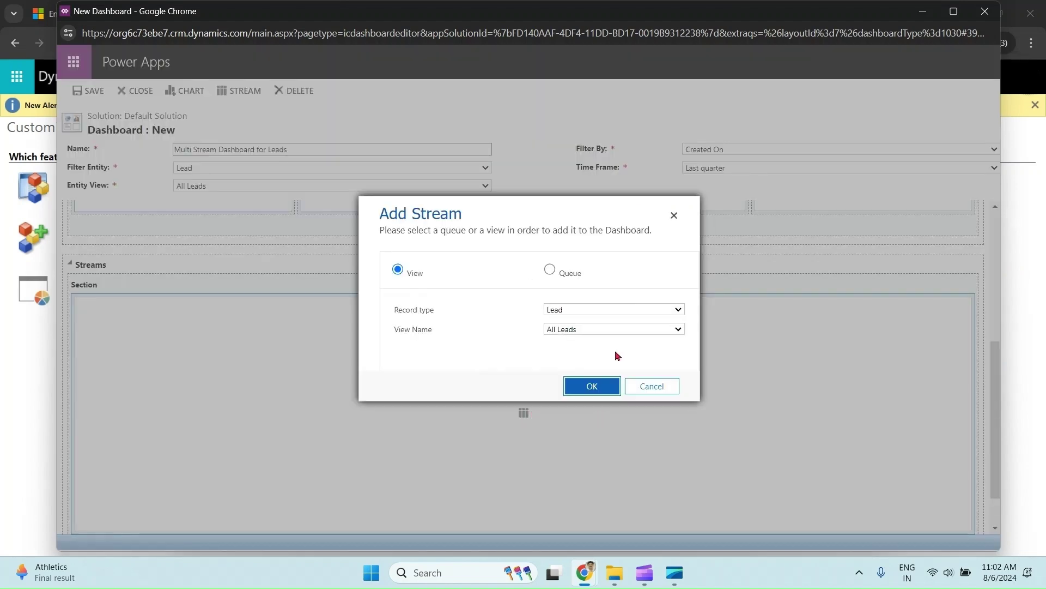
click(601, 386)
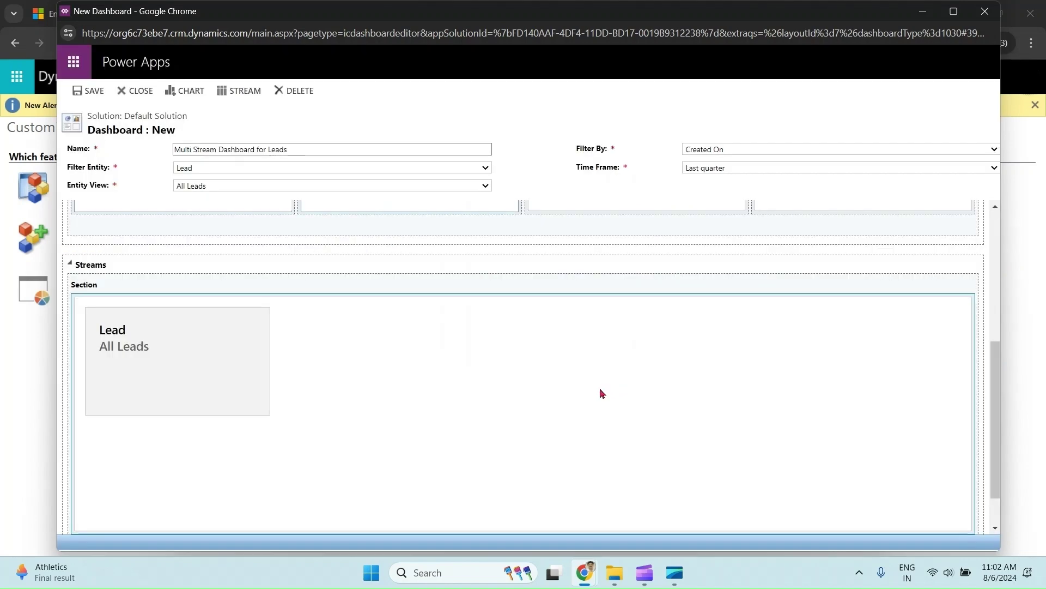
double_click(375, 355)
click(602, 310)
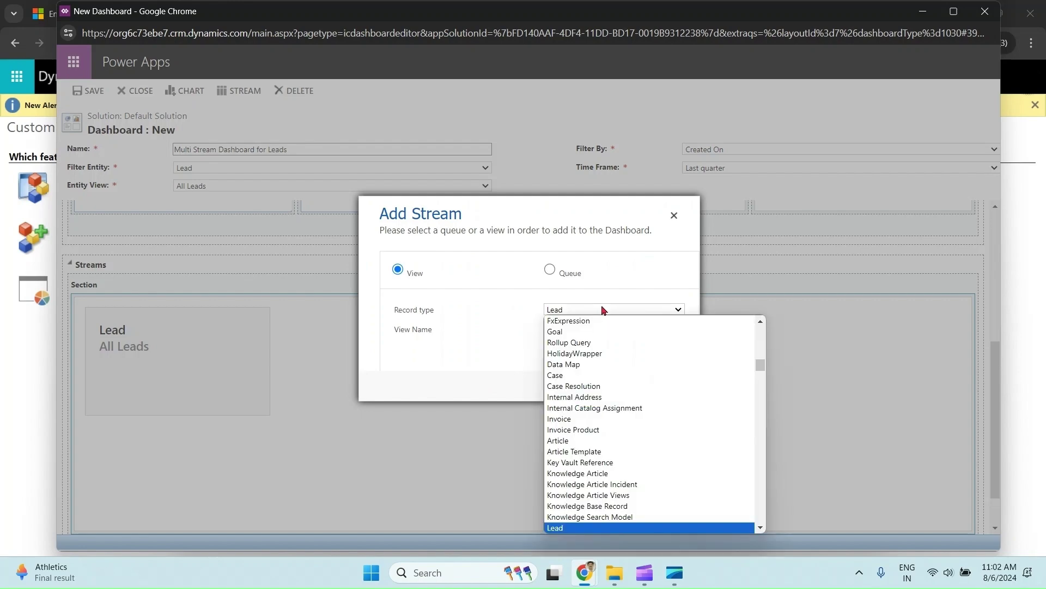
scroll(610, 369, up, 15)
click(611, 369)
click(592, 386)
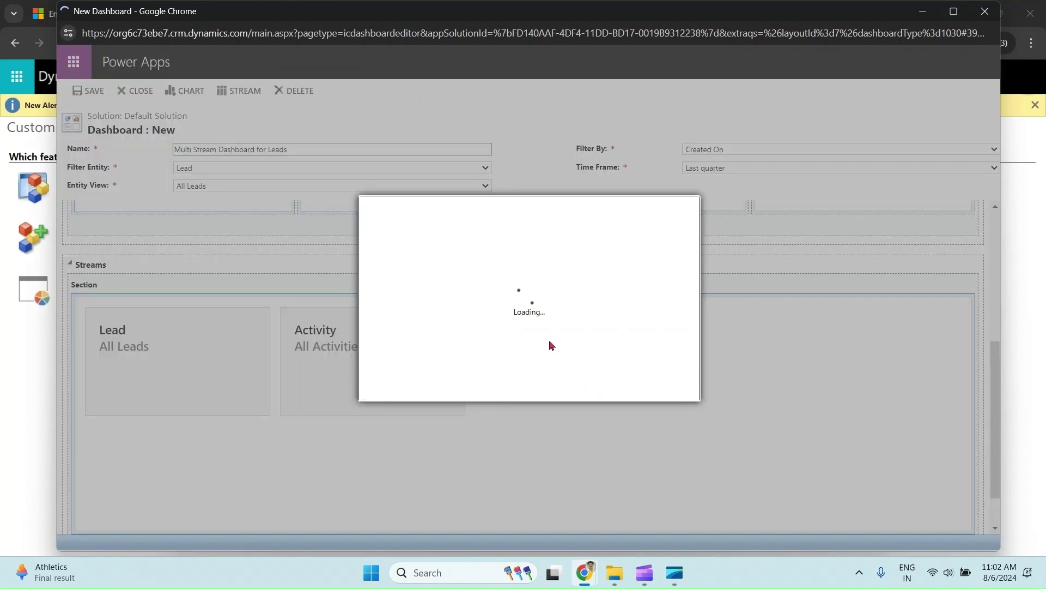
Step: Add a third stream with record type Account and view All Accounts
double_click(551, 347)
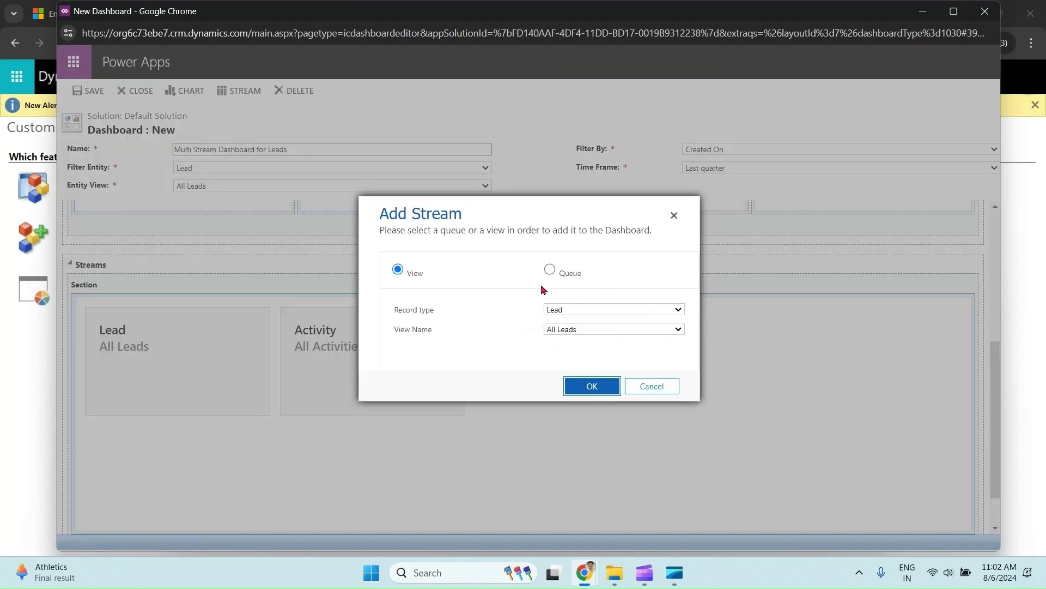
click(605, 310)
scroll(611, 381, up, 15)
click(627, 332)
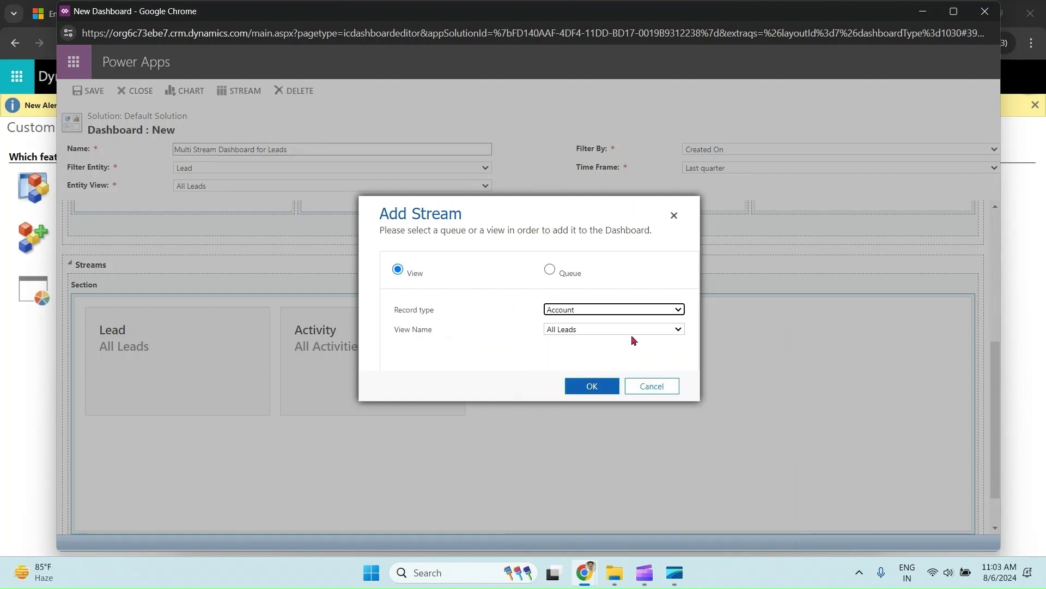
click(662, 332)
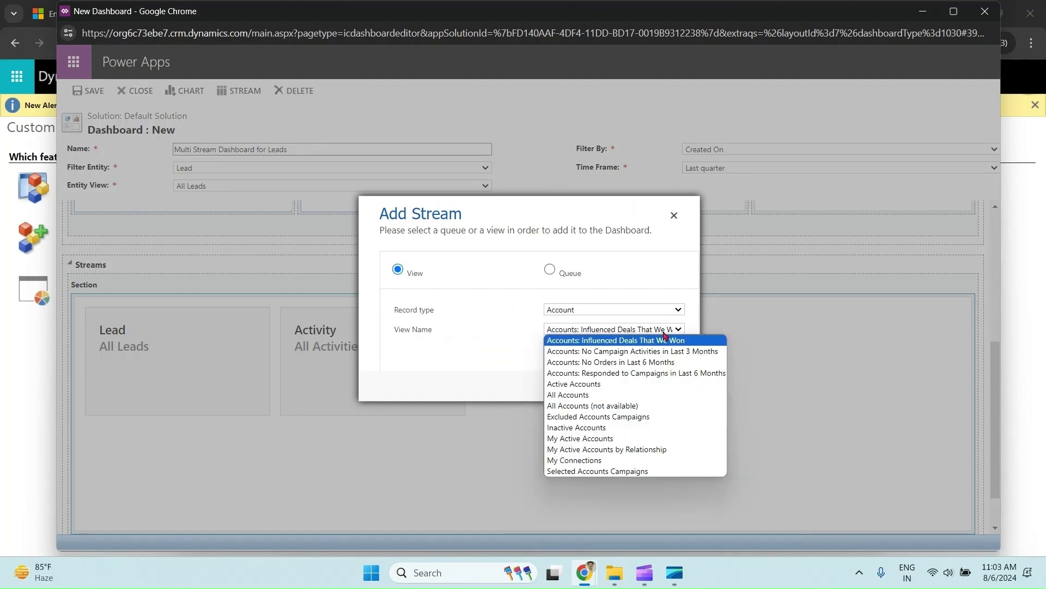
click(599, 394)
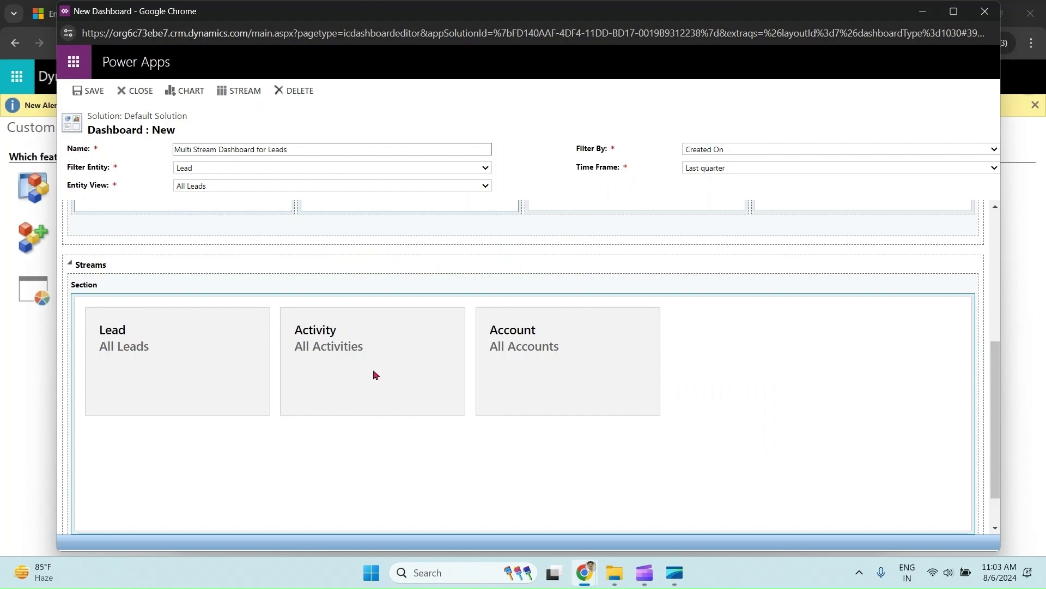
Step: Recheck the Activity stream, close the editor, and publish all customizations
double_click(374, 374)
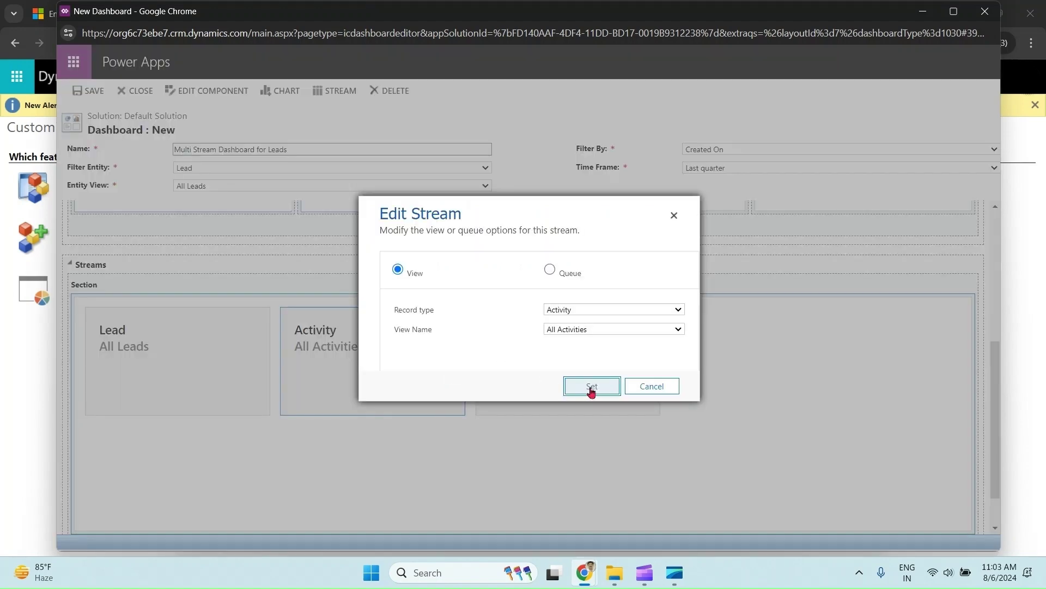
click(591, 387)
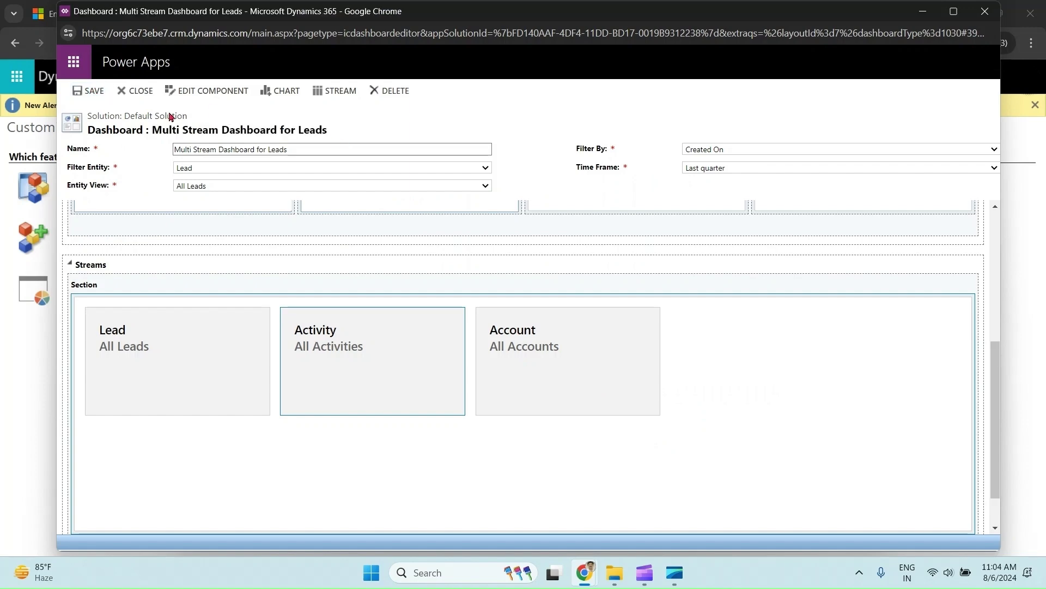
click(141, 91)
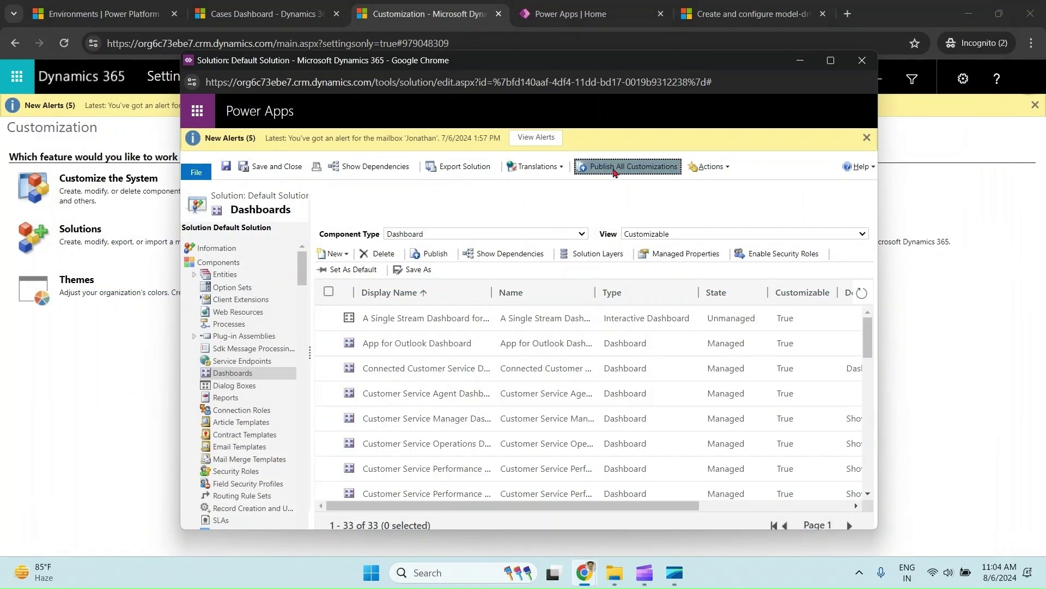
click(632, 166)
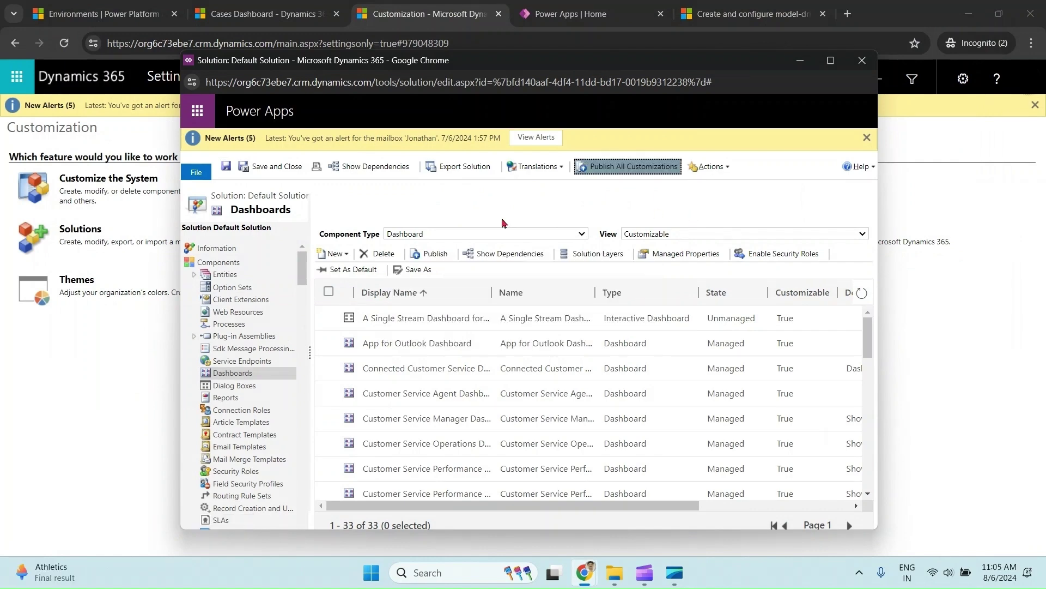
click(252, 12)
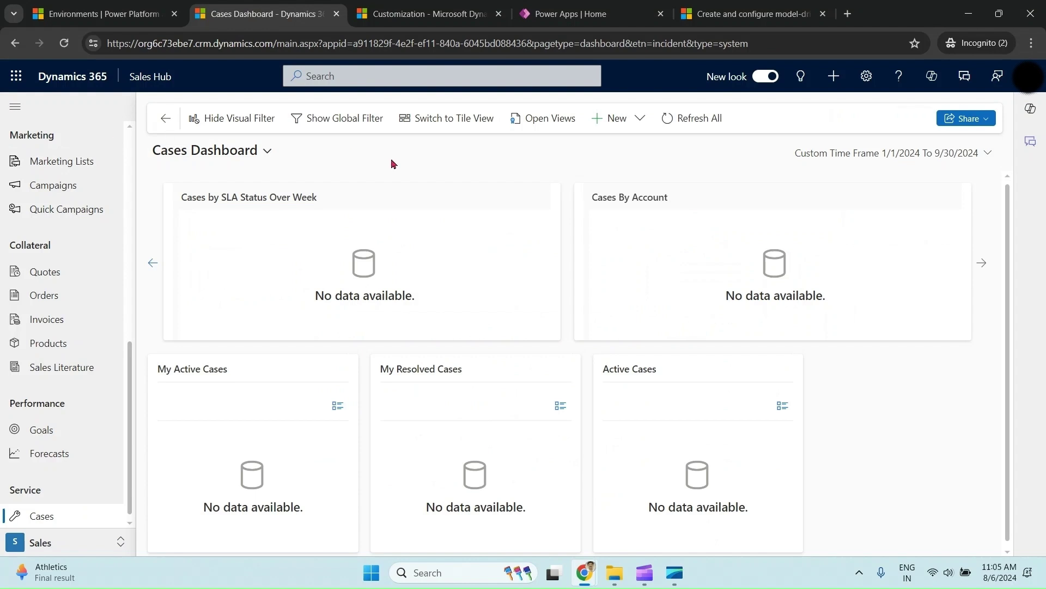
Step: Reload Sales Hub and check the list of available dashboards
click(64, 43)
click(60, 305)
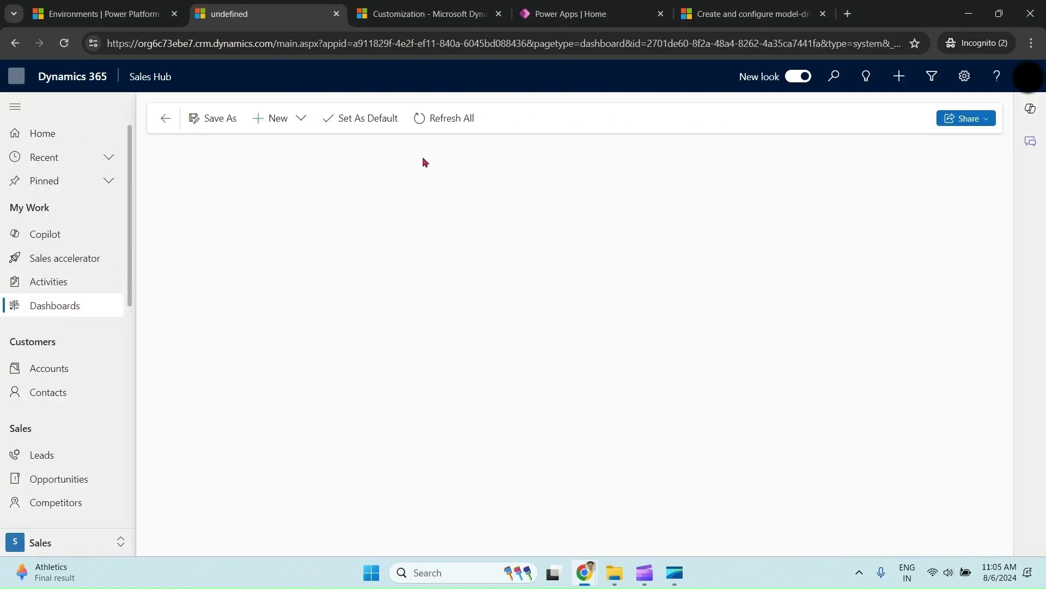
click(354, 152)
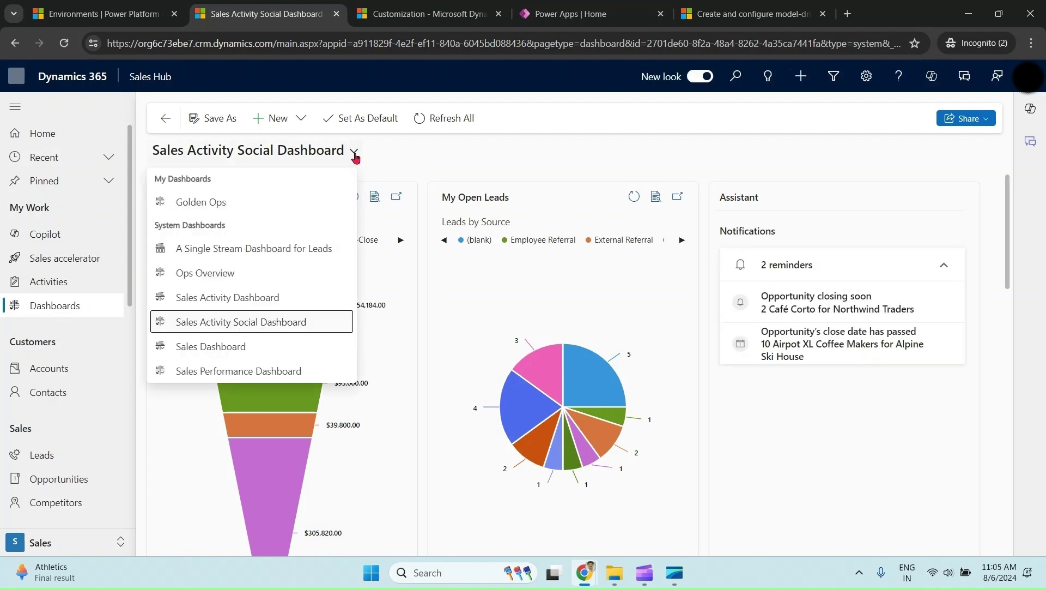
click(452, 159)
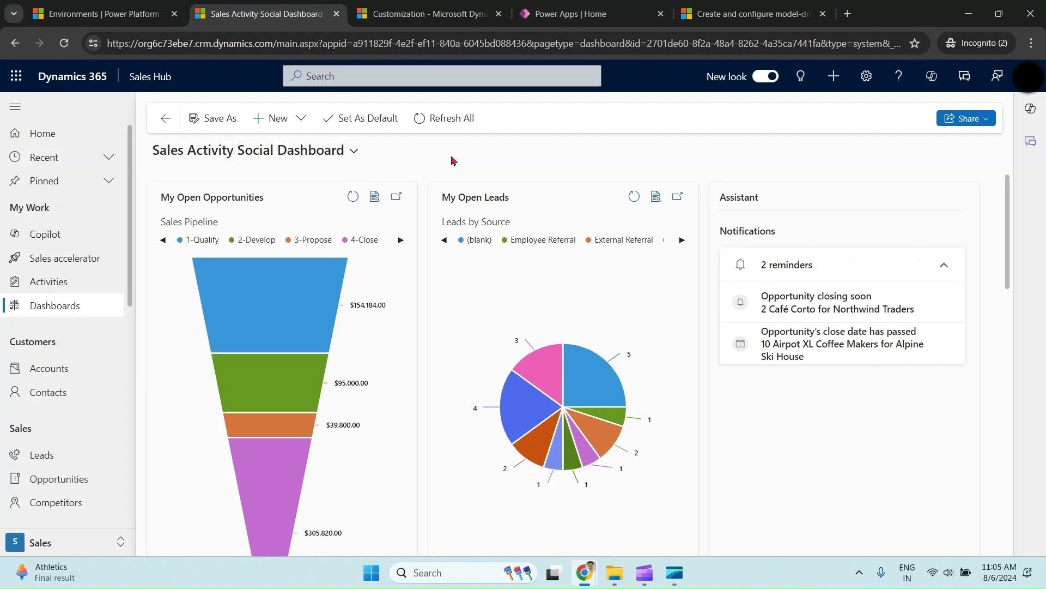
Step: Find the Sales Hub app in the published apps list and open it for editing
click(150, 76)
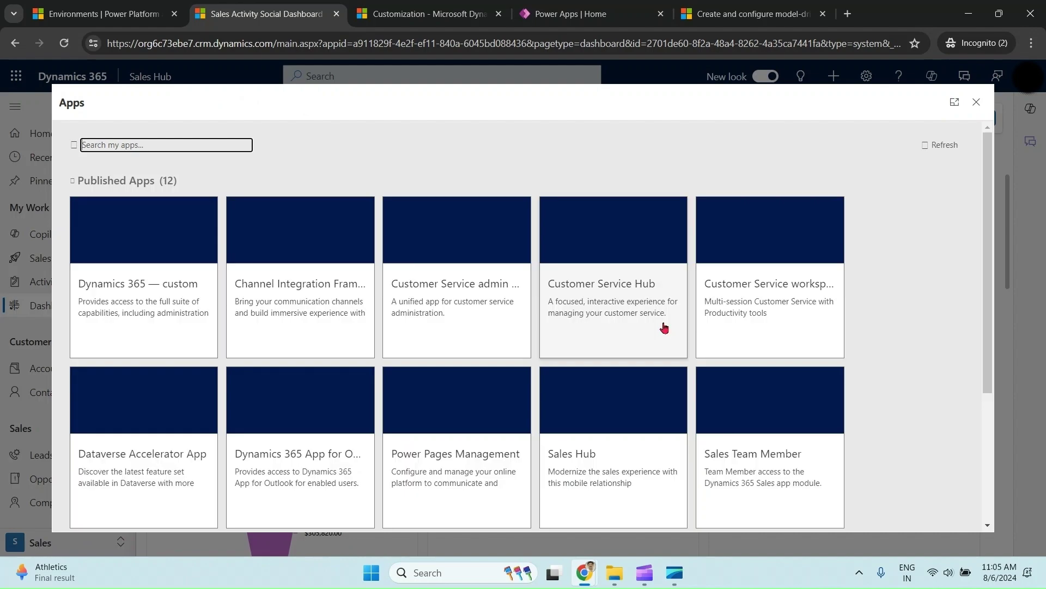
text(hub)
click(280, 288)
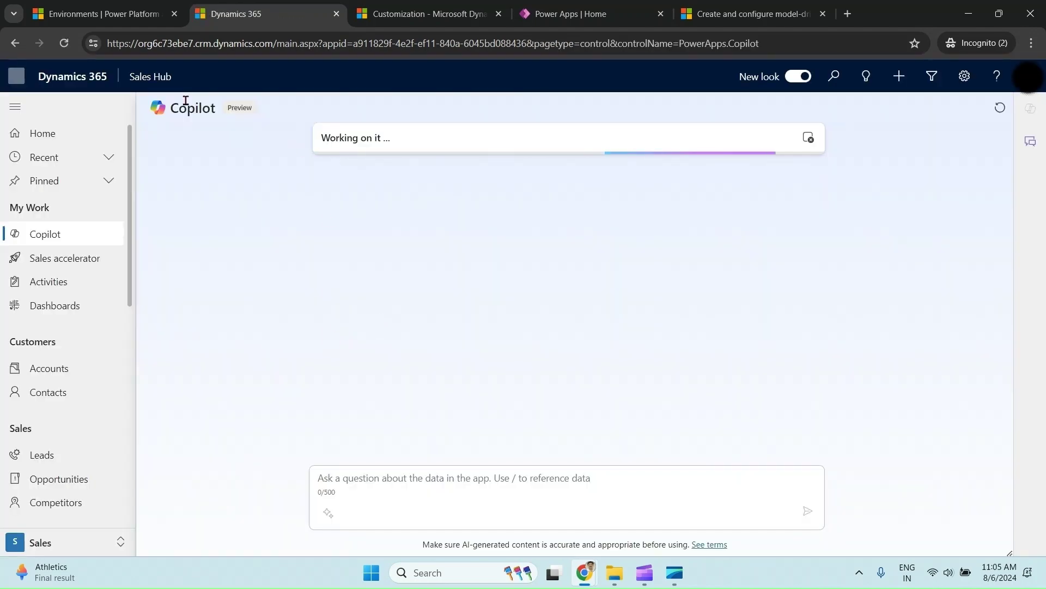
click(150, 77)
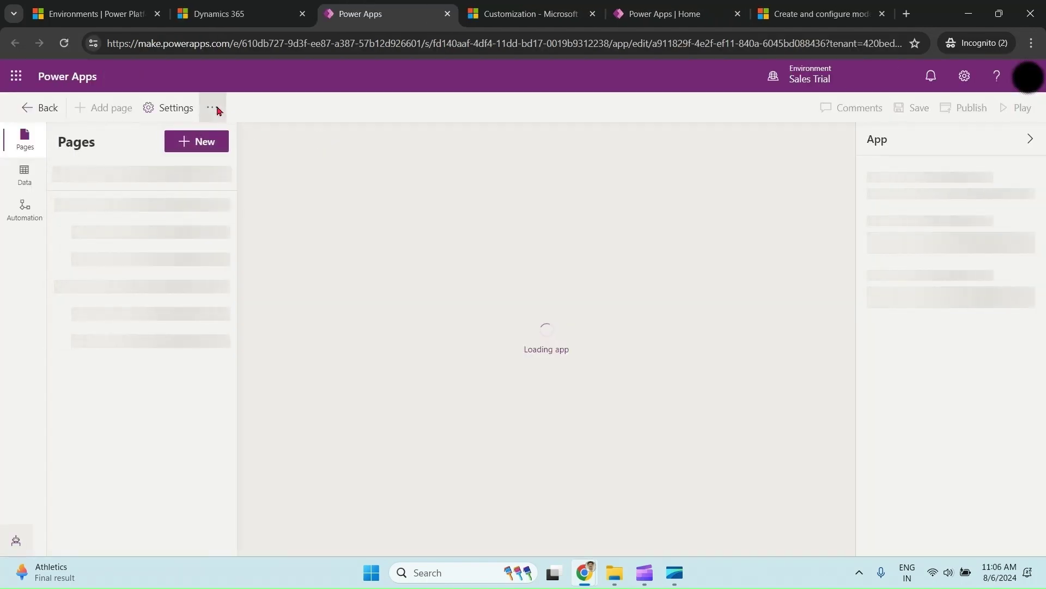
Step: Switch the Sales Hub app editor to the classic app designer
click(215, 110)
click(269, 106)
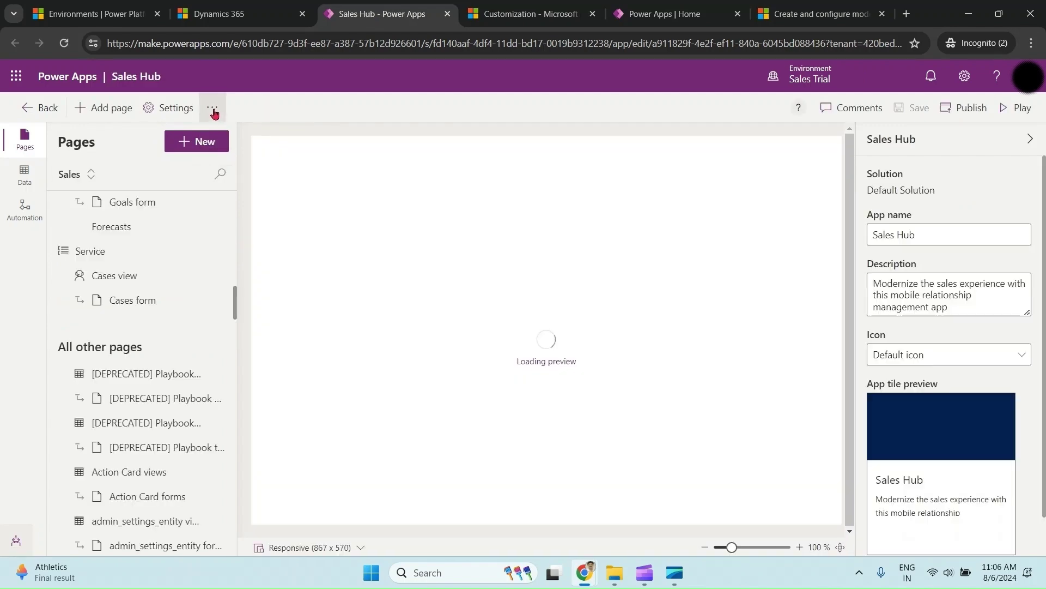
click(212, 107)
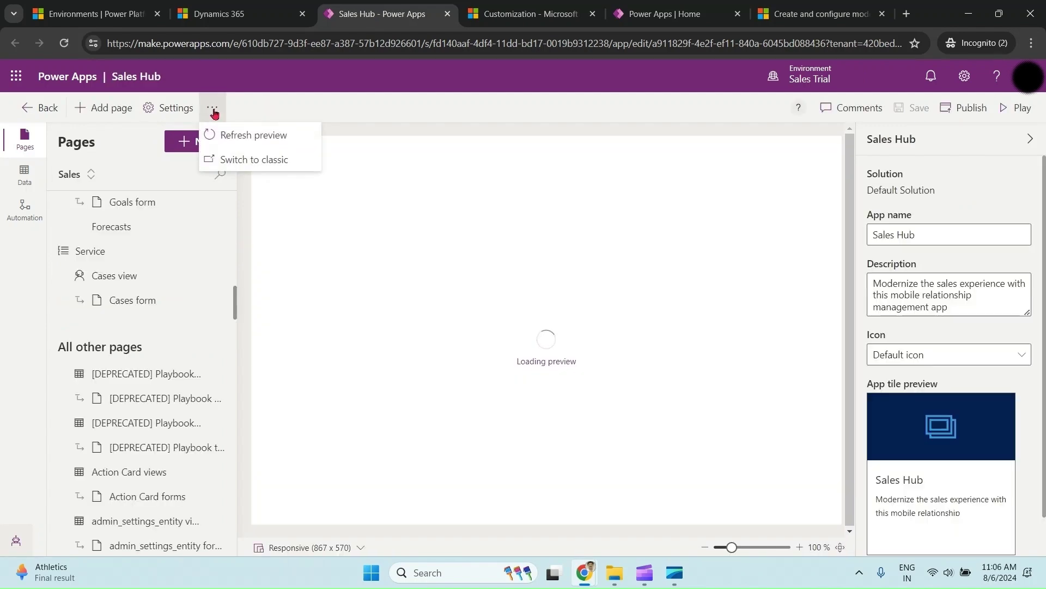
click(255, 162)
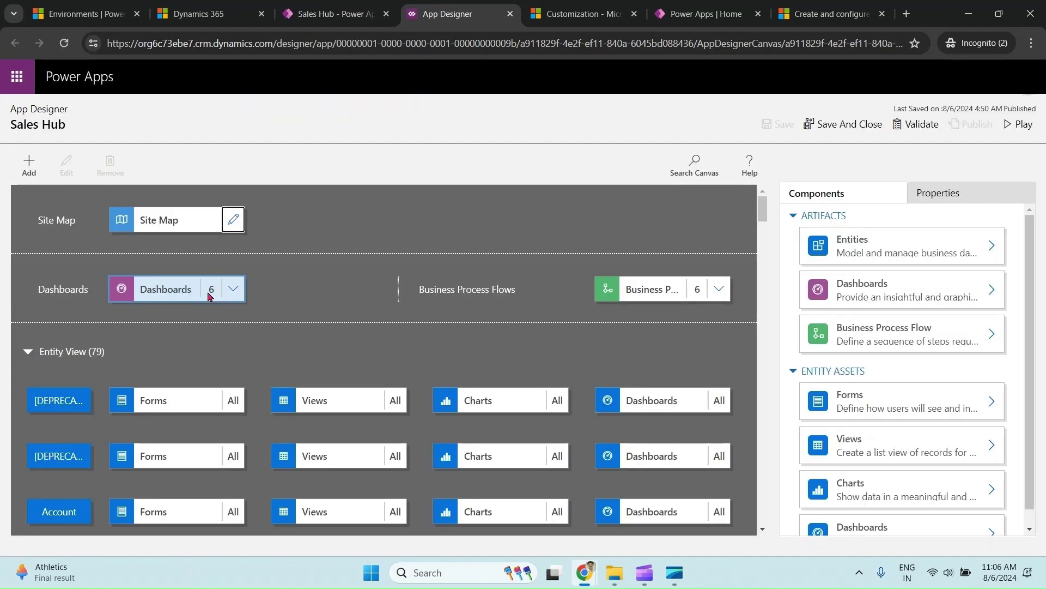
Step: Add Multi Stream Dashboard for Leads to the app's dashboards, then save and publish
click(184, 290)
click(832, 267)
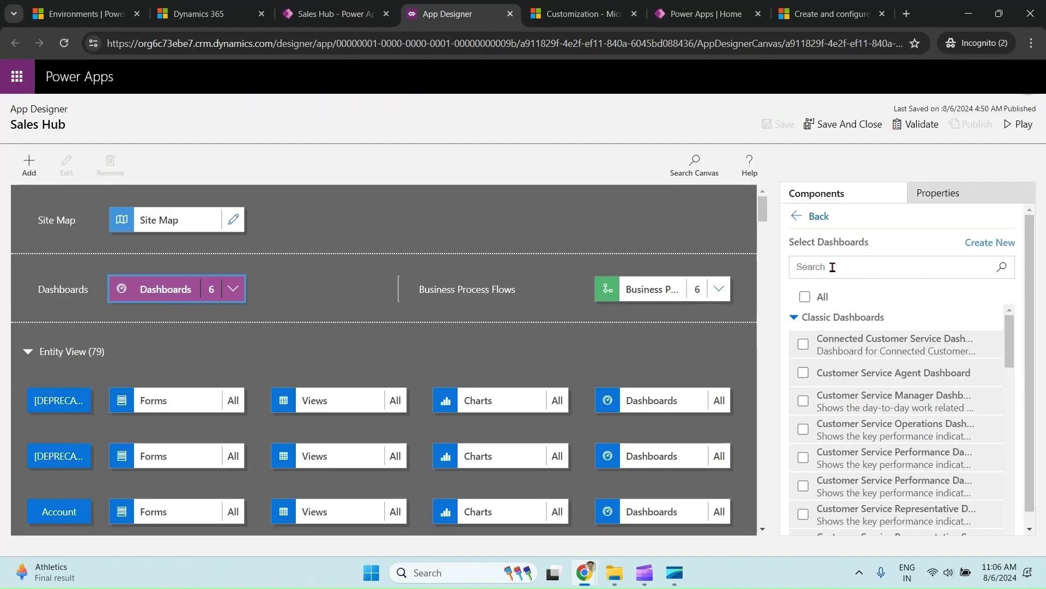
text(strea)
click(804, 373)
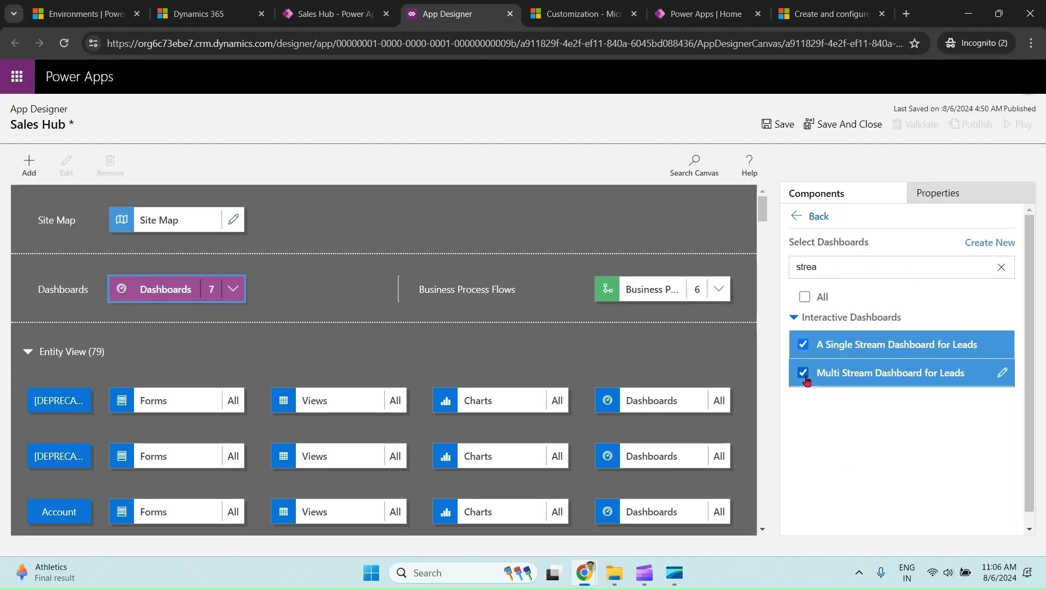
click(787, 125)
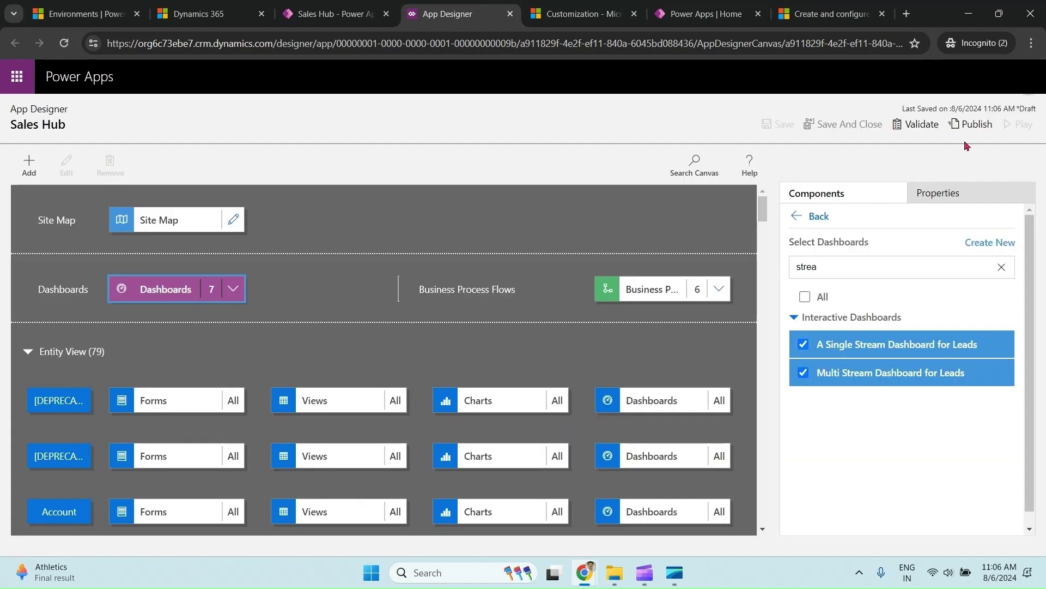
click(972, 124)
click(199, 14)
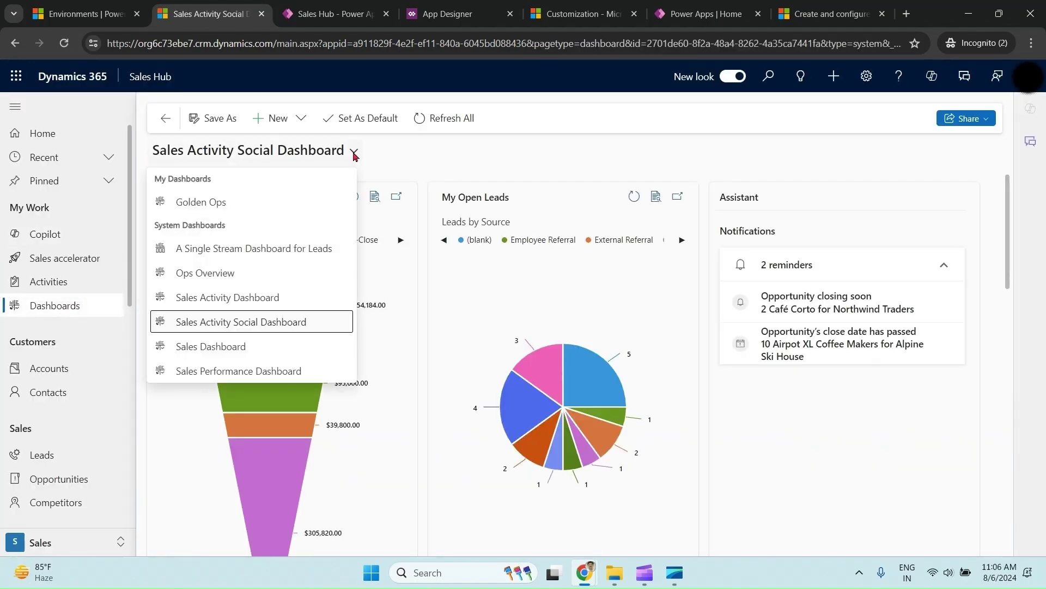
Step: Reload Sales Hub and switch to Multi Stream Dashboard for Leads
click(447, 160)
key(F5)
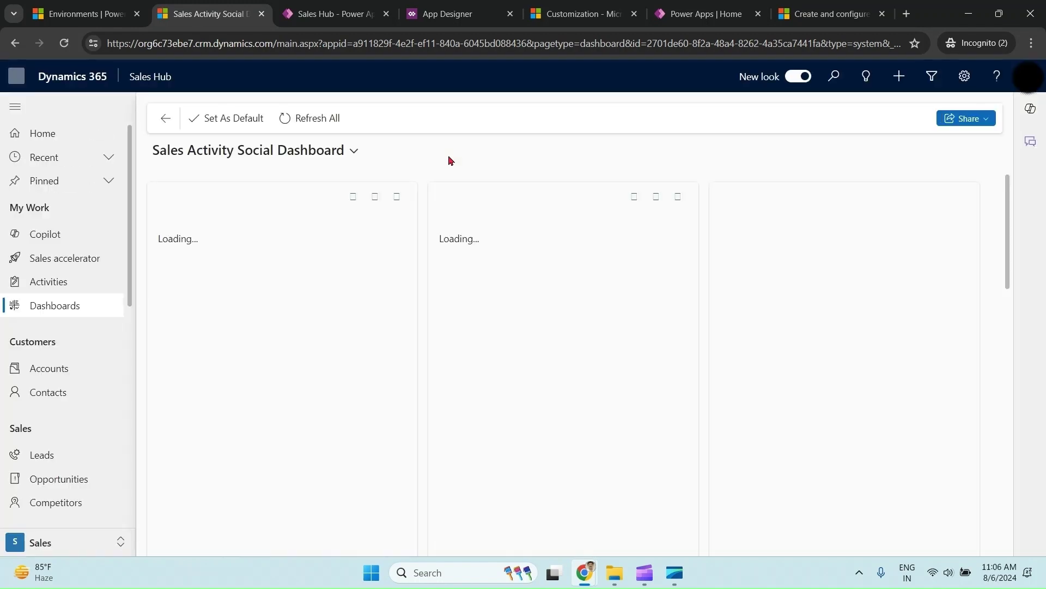
click(353, 152)
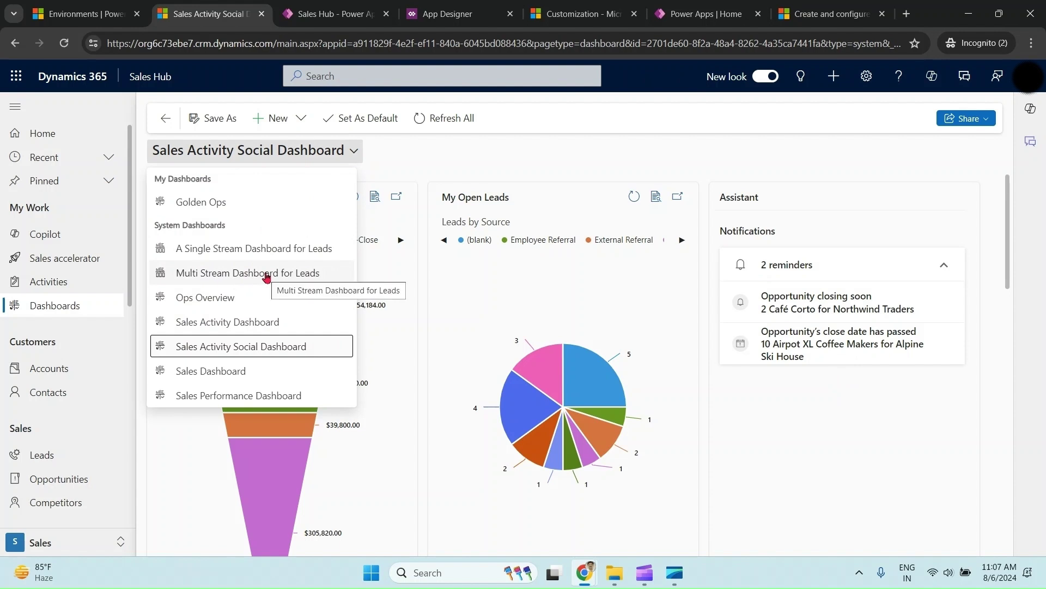
click(302, 278)
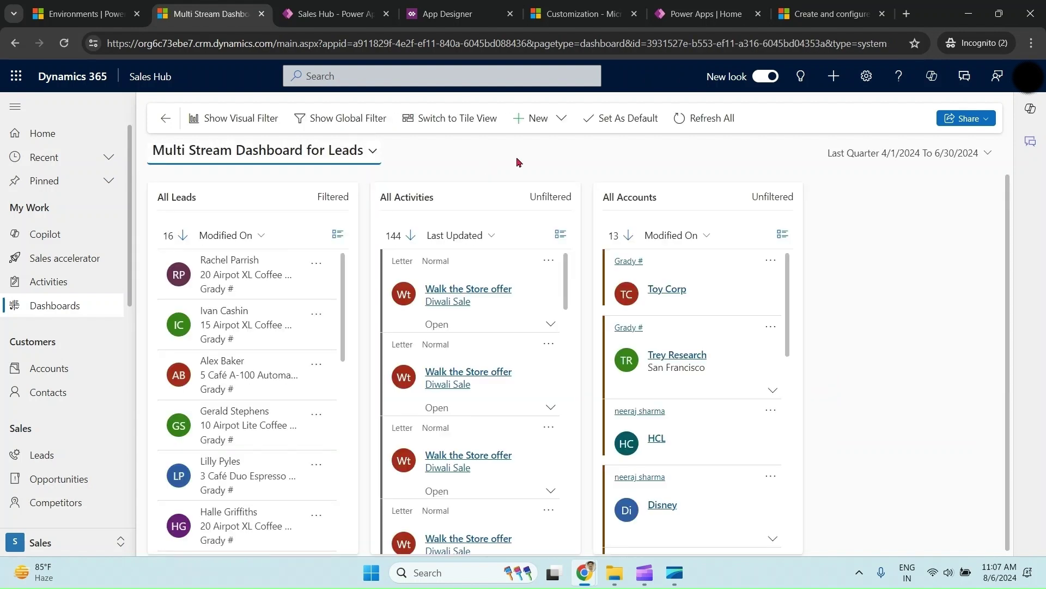
Step: Show the Leads by Rating and Leads by Source charts above the three streams
click(359, 153)
click(433, 162)
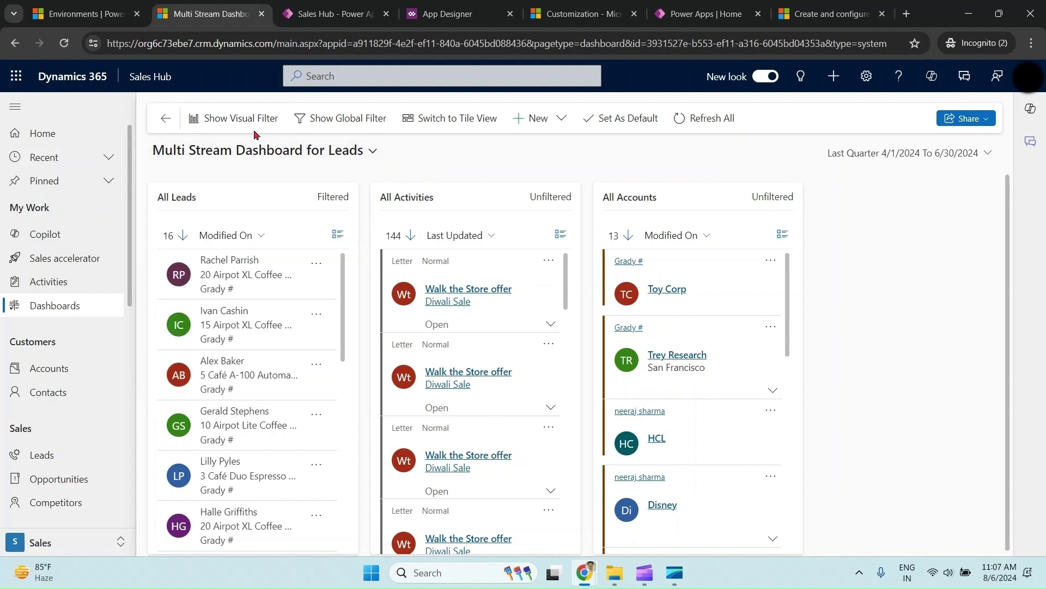
click(239, 118)
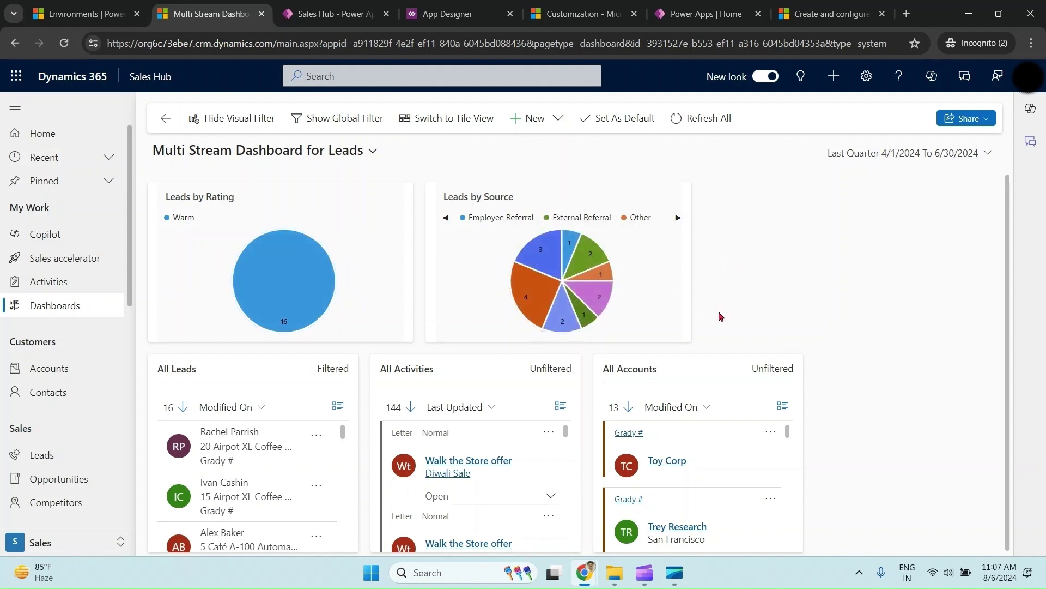
drag(1010, 284, 1009, 329)
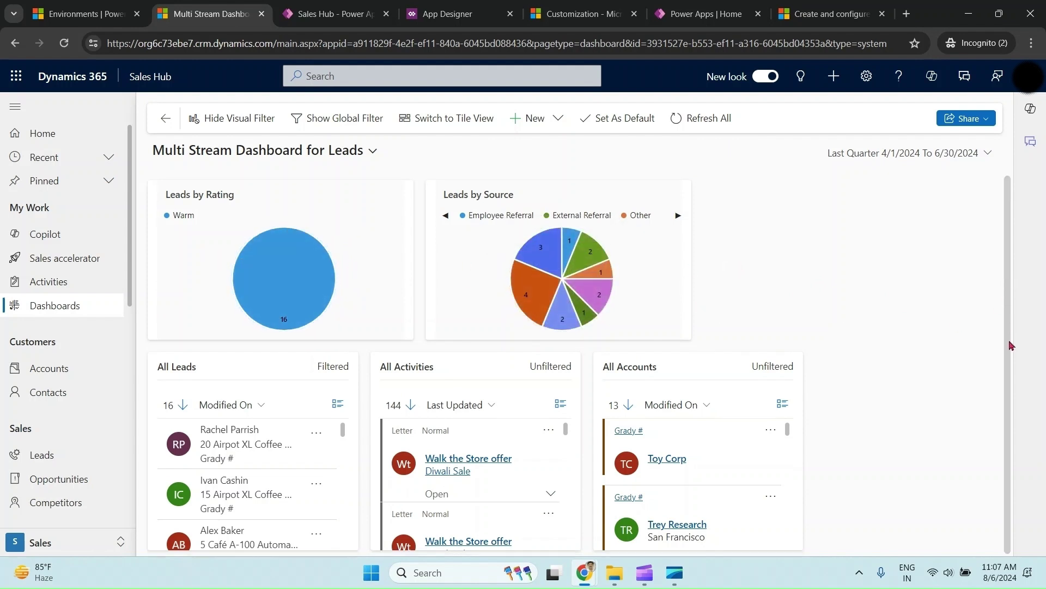